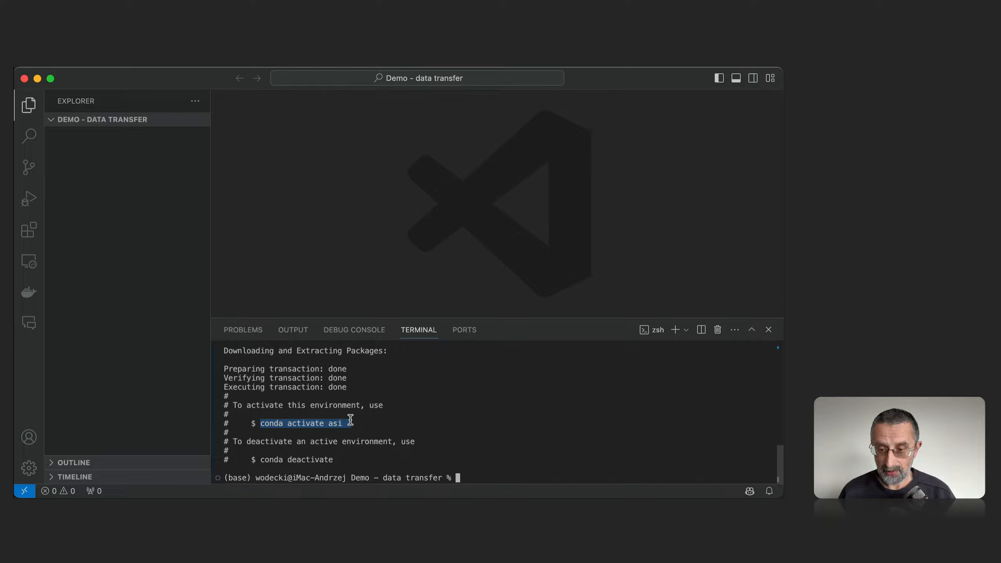
Activate the conda environment asi in the terminal by running conda activate asi.
left_click(475, 471)
type("conda activate asi")
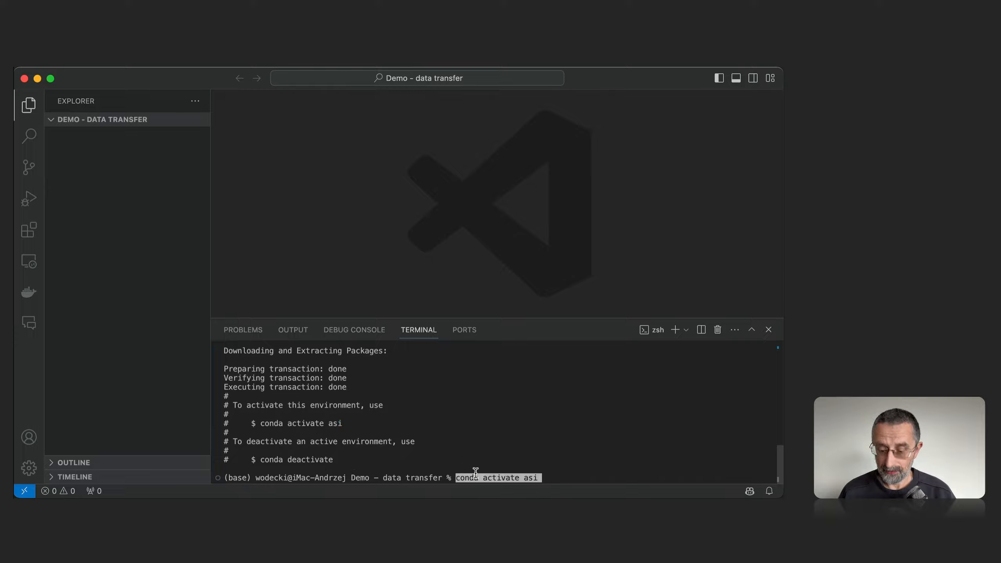
key("Return")
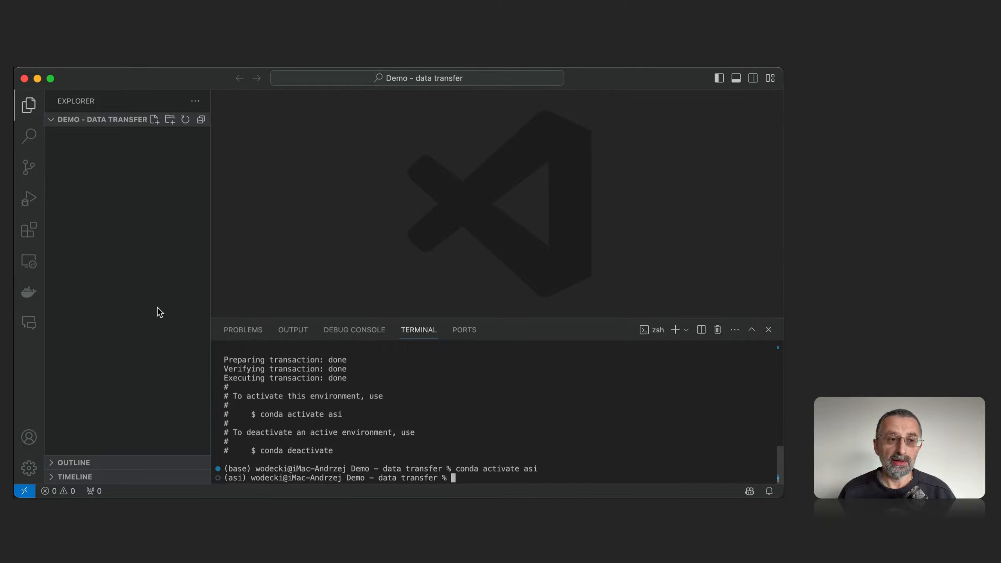
Install the Python packages pandas, pandas-gbq, google-cloud-bigquery and pyarrow with pip in the asi environment.
key("super+Tab")
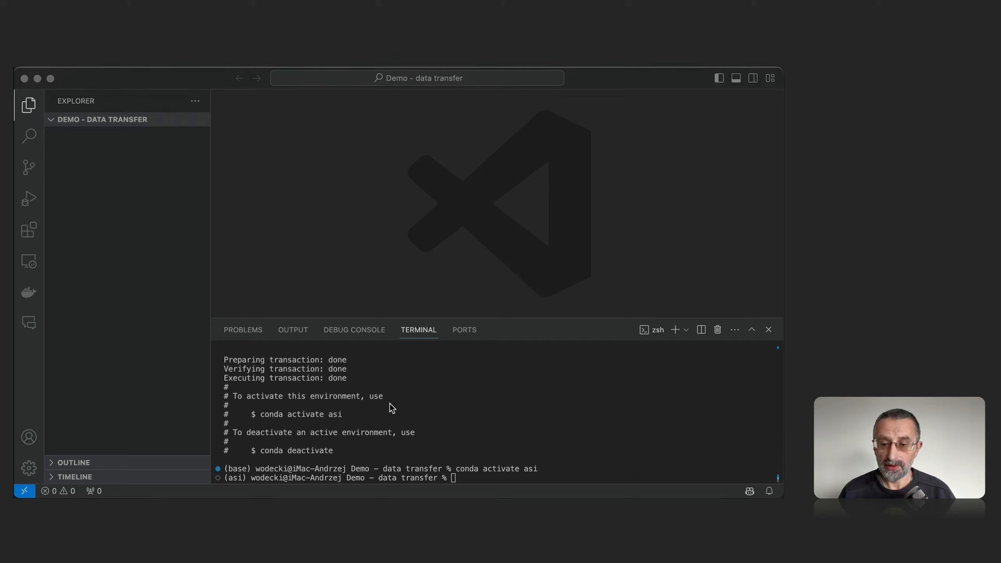
left_click(477, 474)
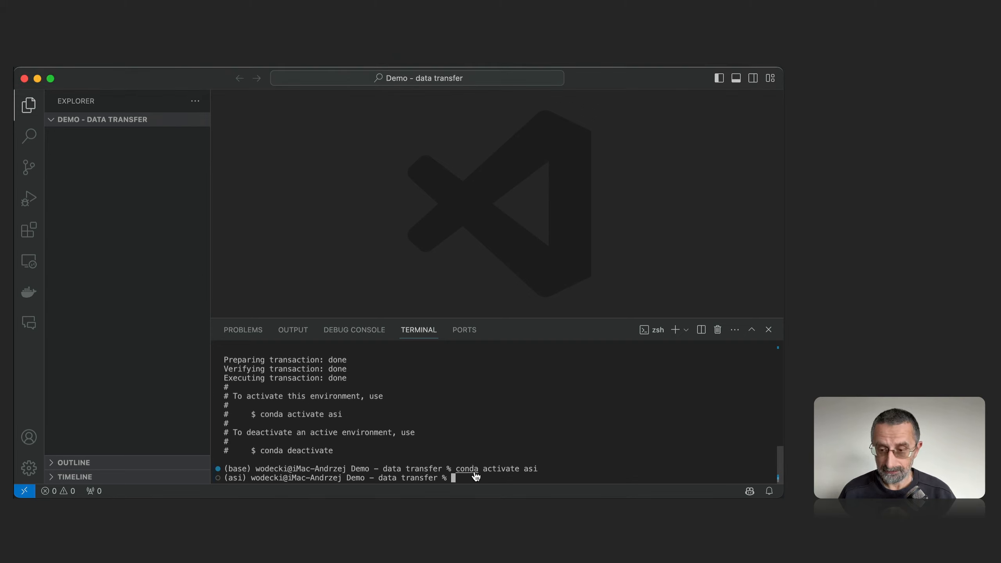
type("pip install pandas pandas-gbq google-cloud-bigquery pyarrow")
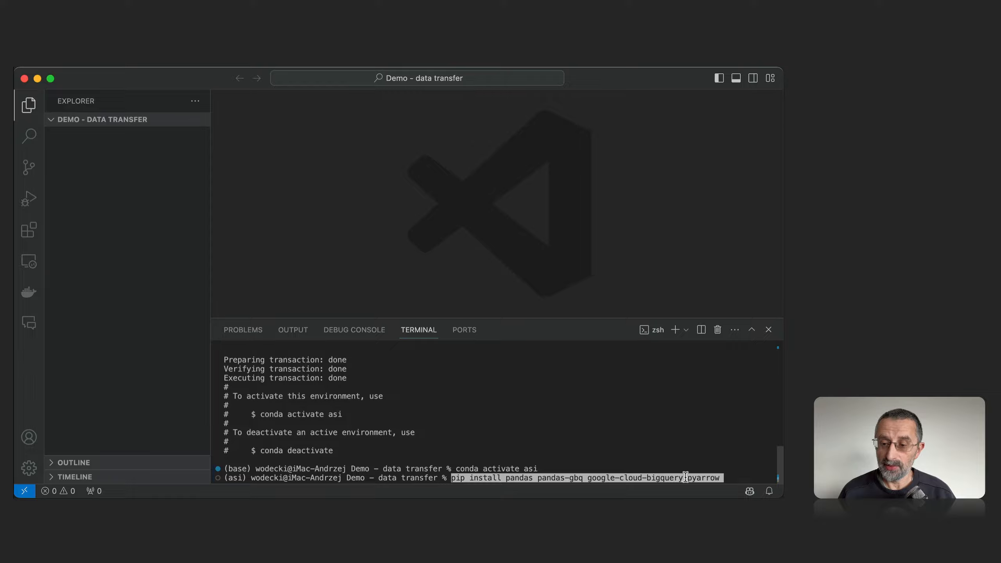
key("Left")
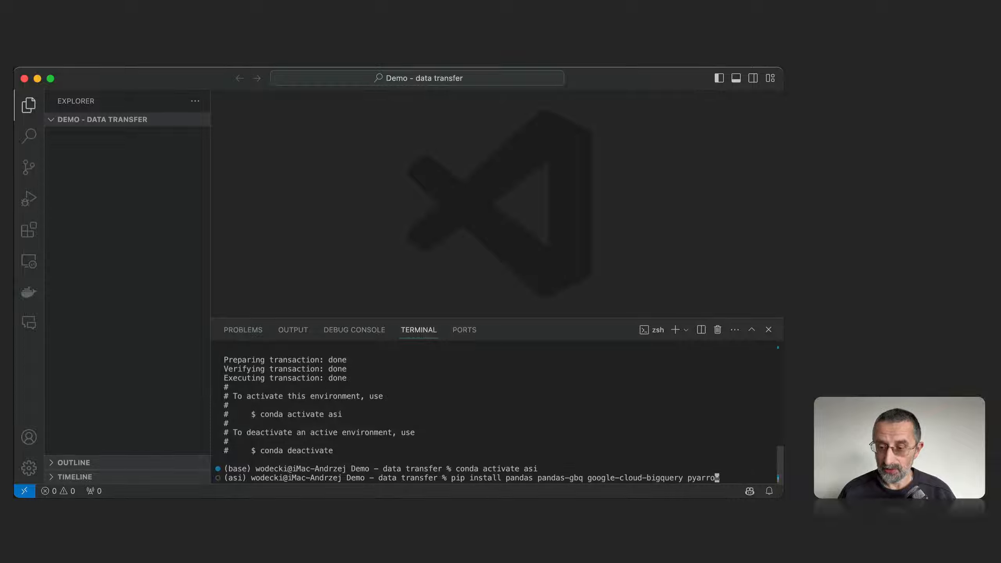
key("Right")
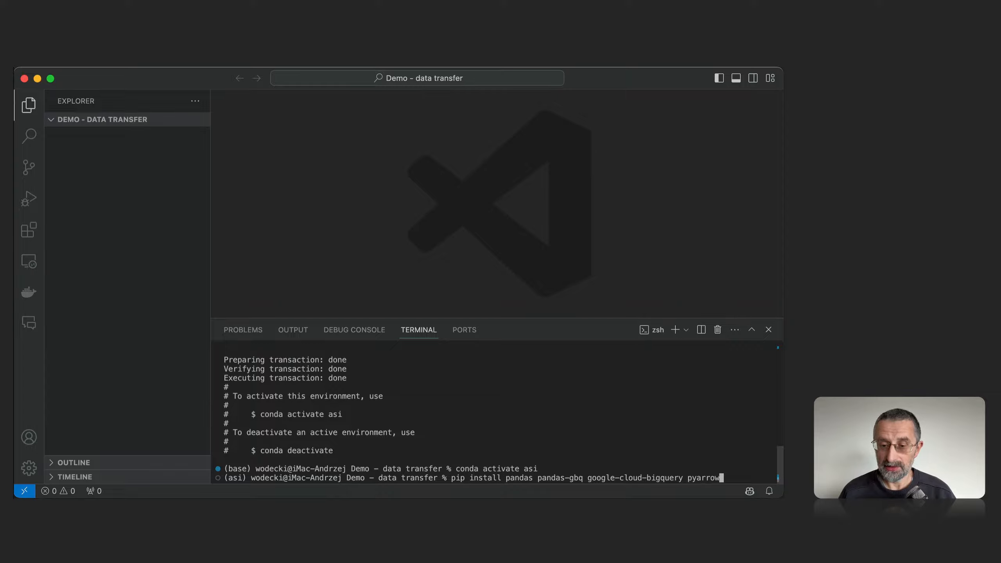
key("Return")
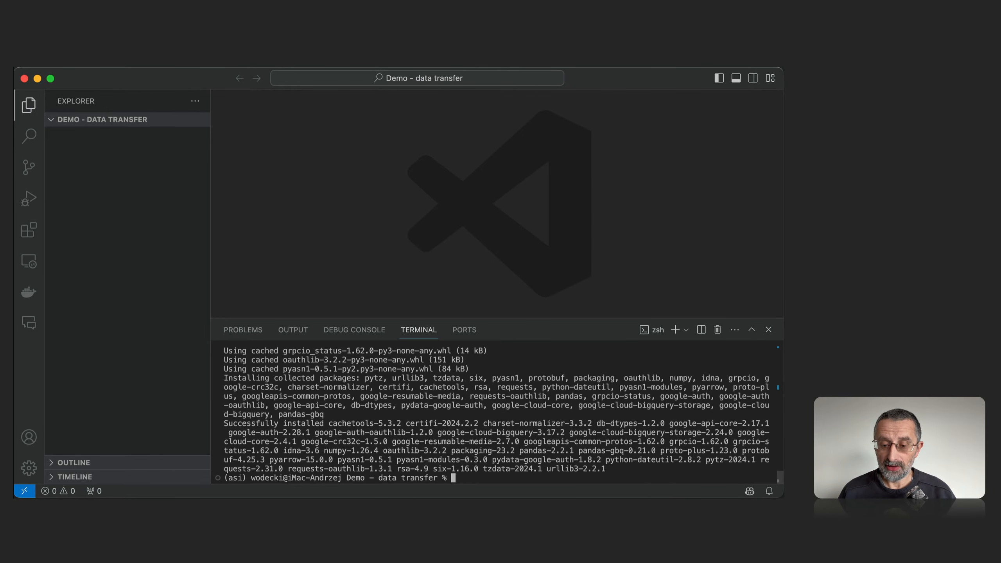
Switch to Chrome and read how to provide Google Account user credentials in the Application Default Credentials setup guide.
key("super+Tab")
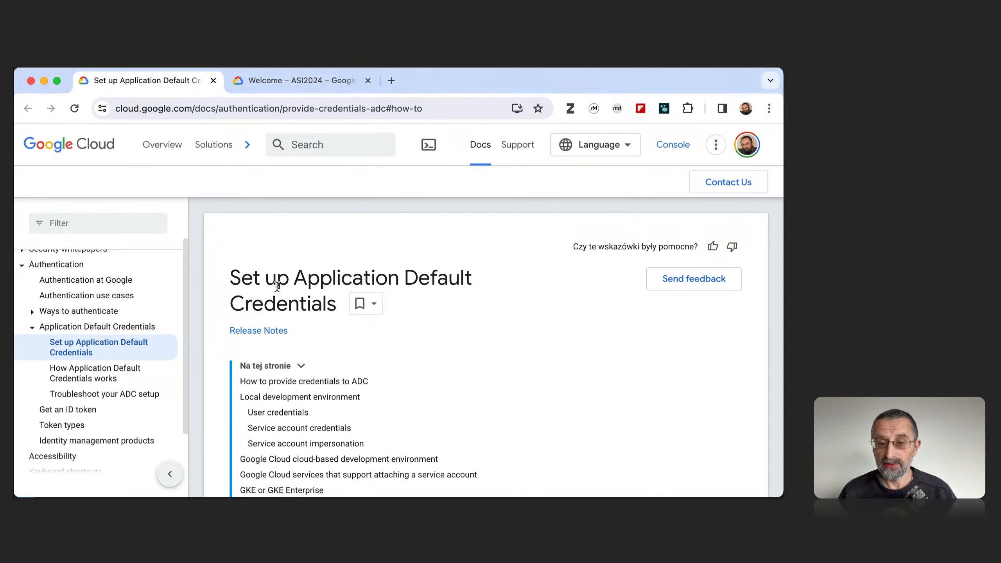
scroll(277, 287, "down", 11)
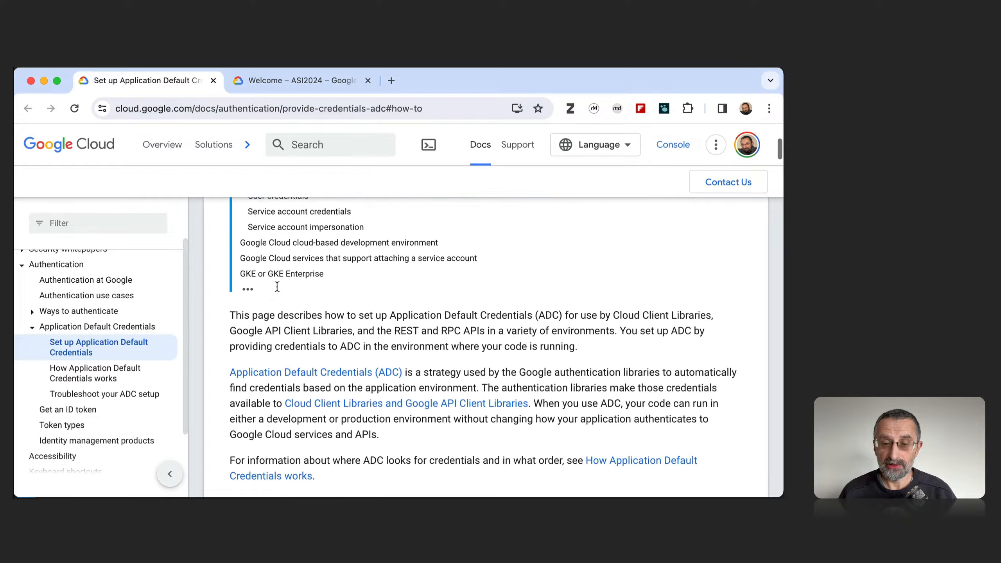
scroll(277, 286, "down", 8)
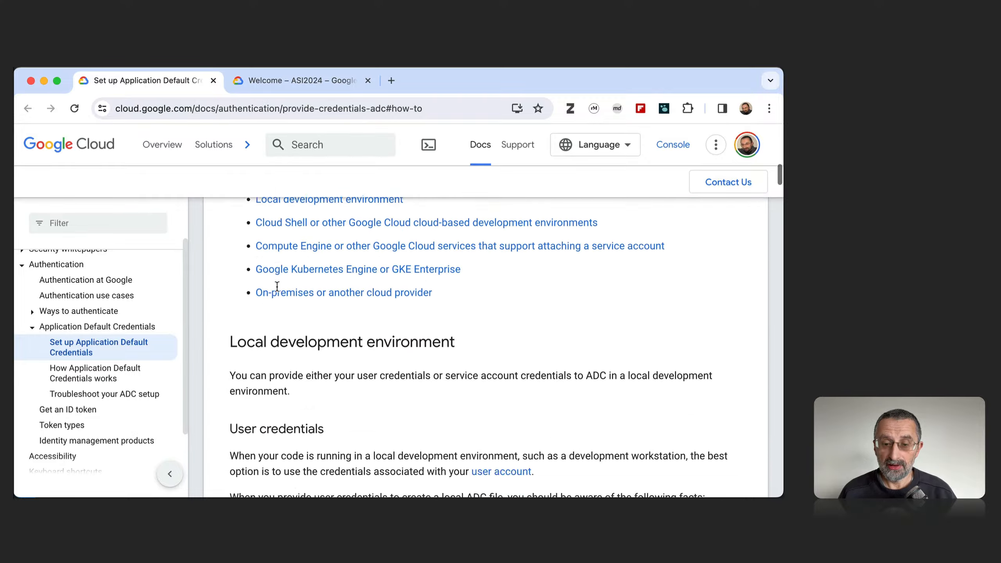
scroll(277, 289, "down", 10)
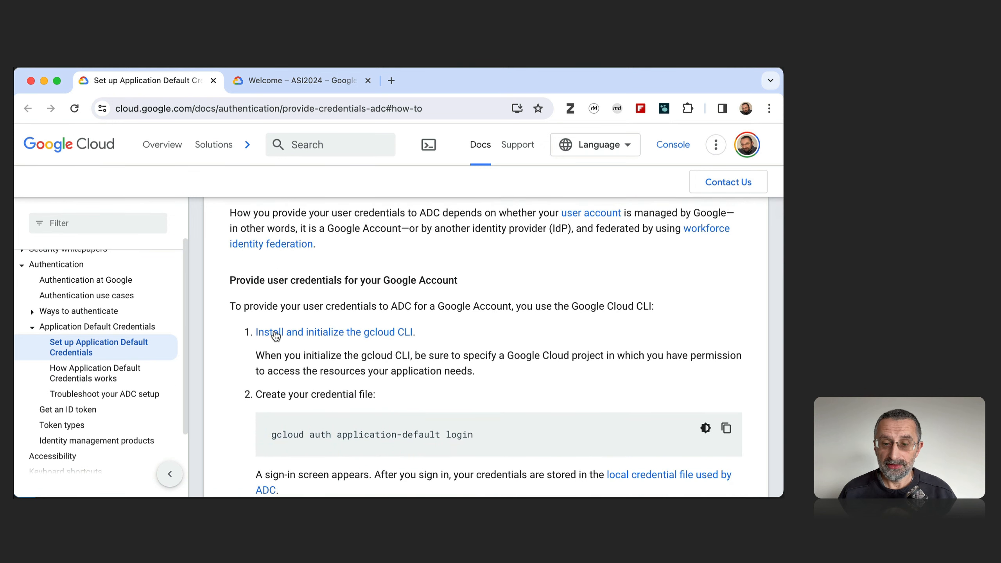
scroll(285, 353, "down", 1)
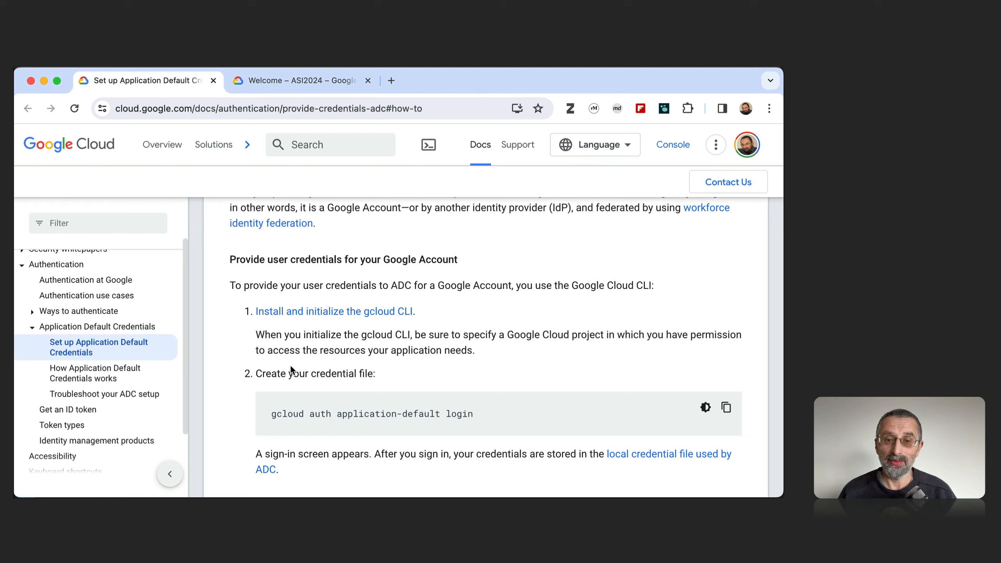
Open BigQuery Studio for the ASI2024 project in the Google Cloud console.
left_click(256, 83)
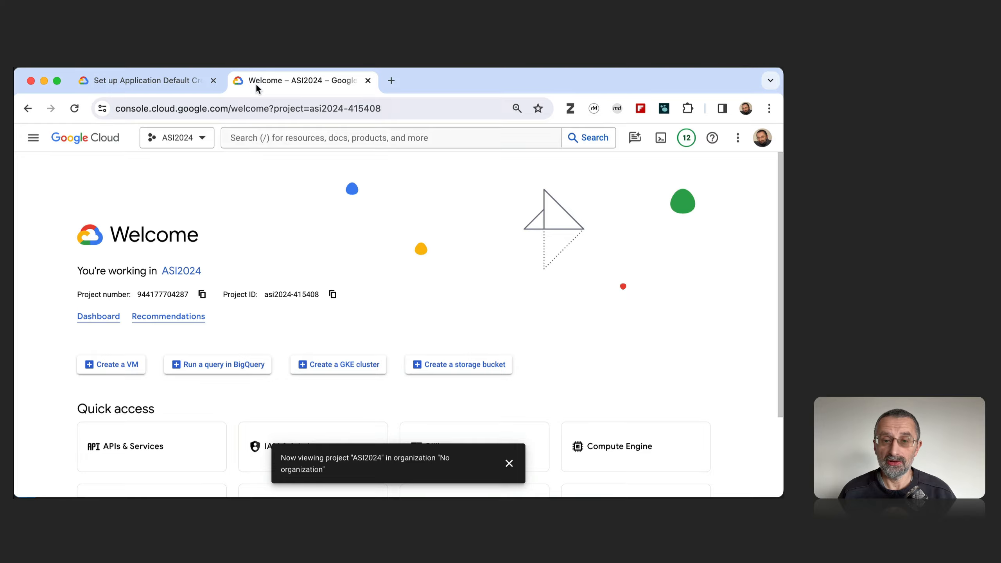
left_click(34, 138)
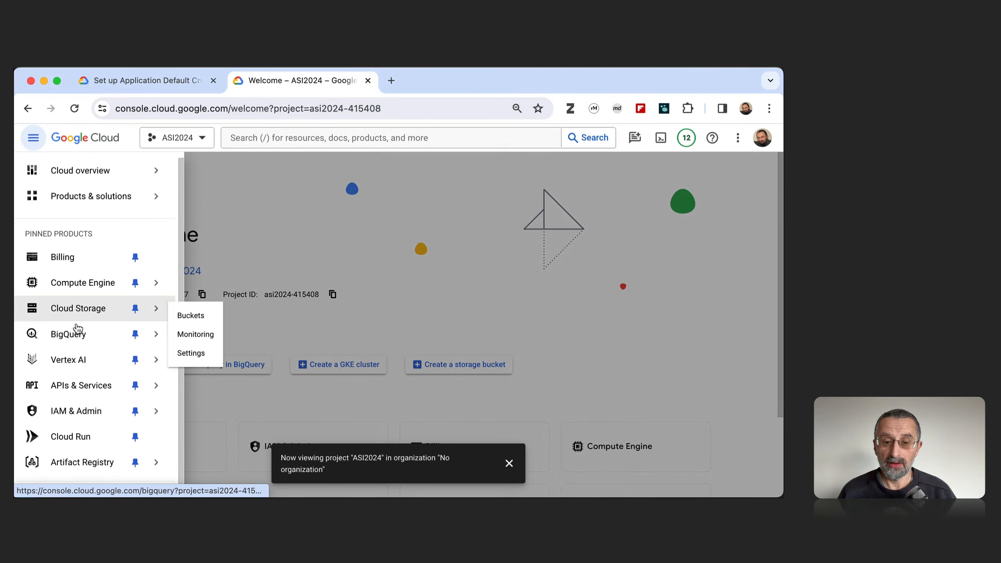
mouse_move(83, 333)
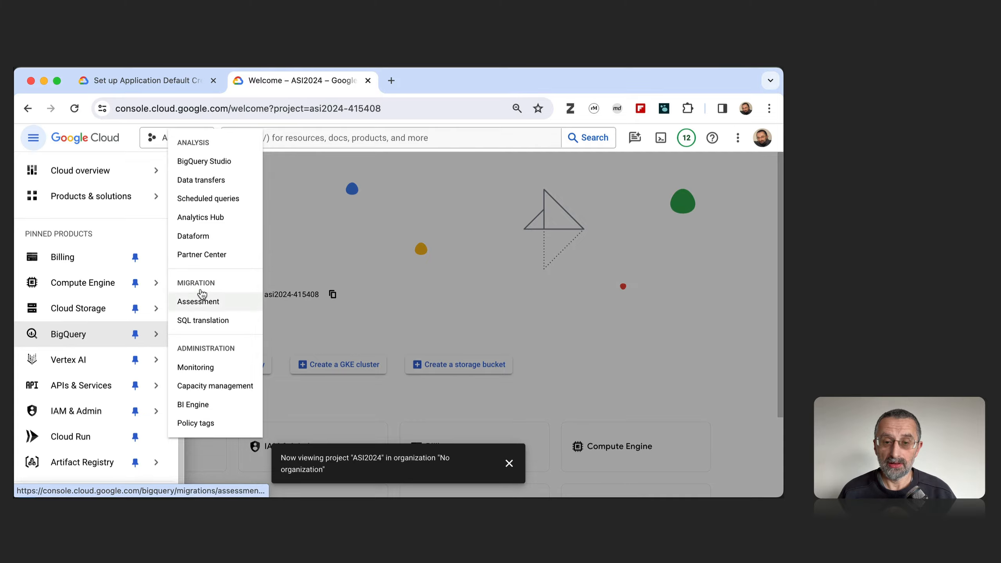
left_click(206, 166)
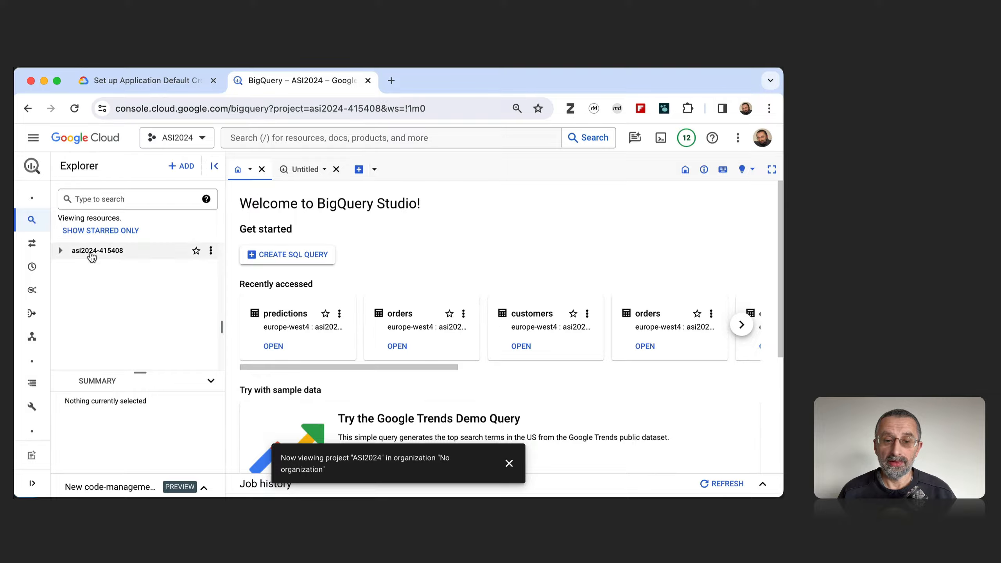
Start a new dataset in the ASI2024 project with location type Region and region europe-west4 (Netherlands).
left_click(61, 251)
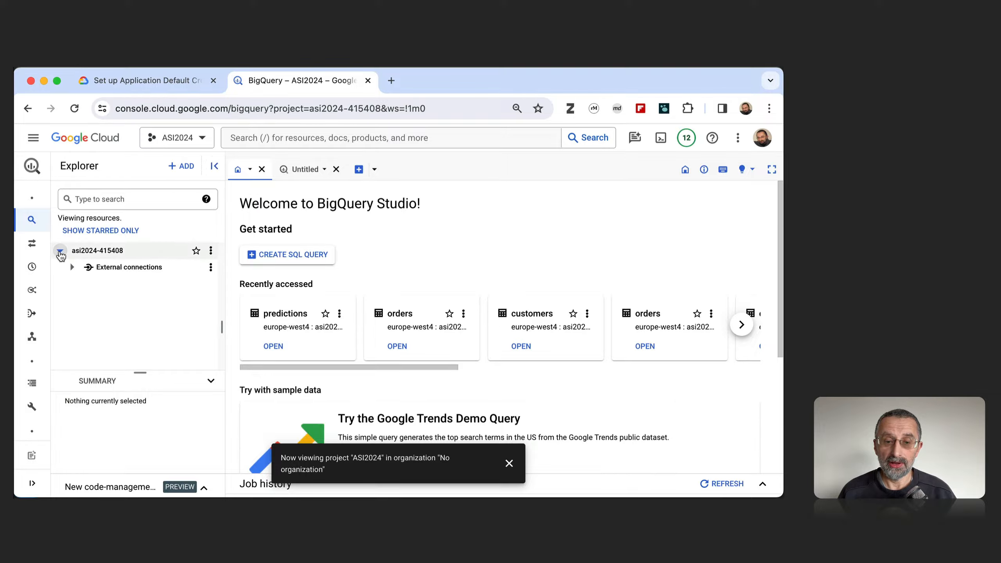
left_click(210, 251)
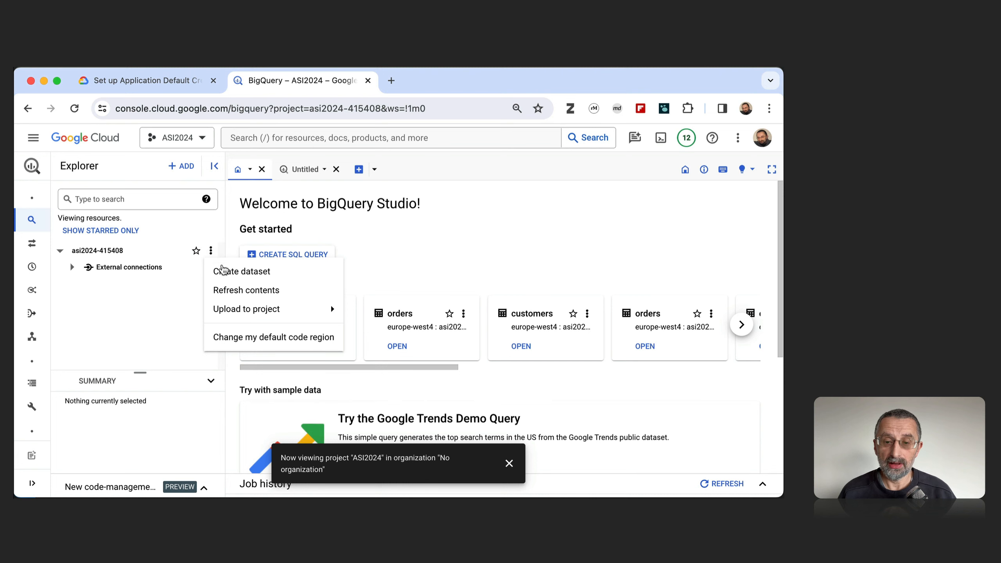
left_click(223, 275)
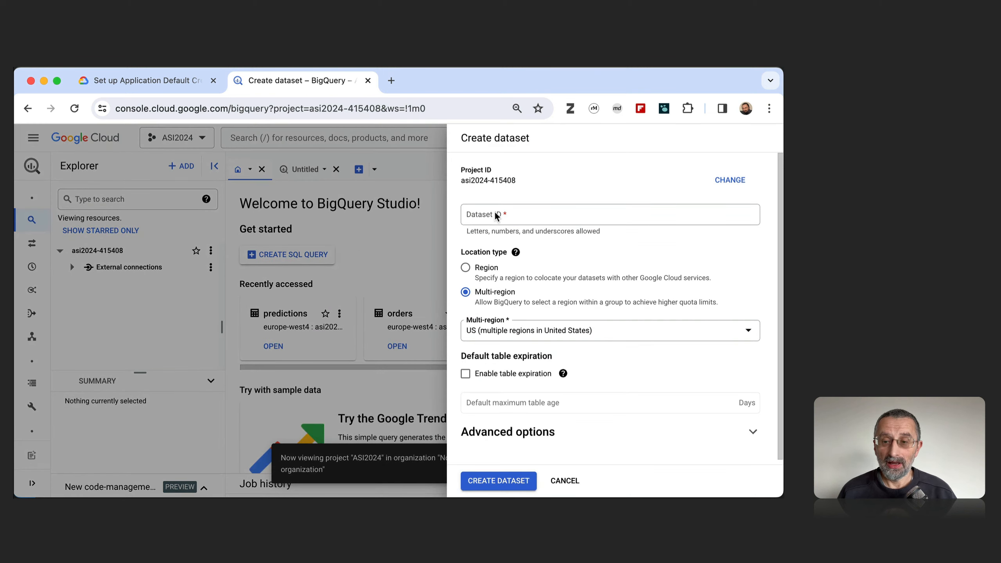
left_click(466, 269)
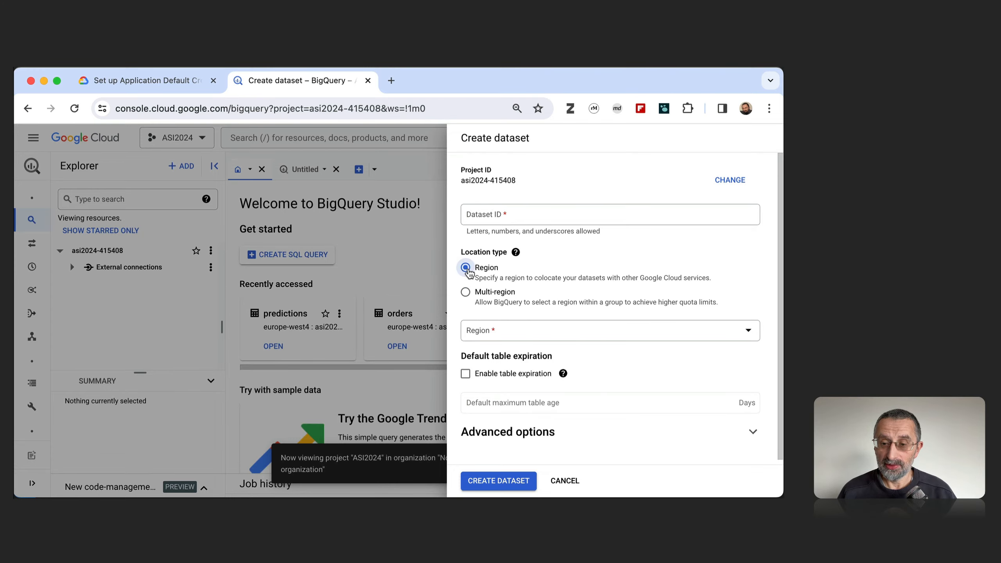
left_click(501, 335)
scroll(534, 258, "down", 15)
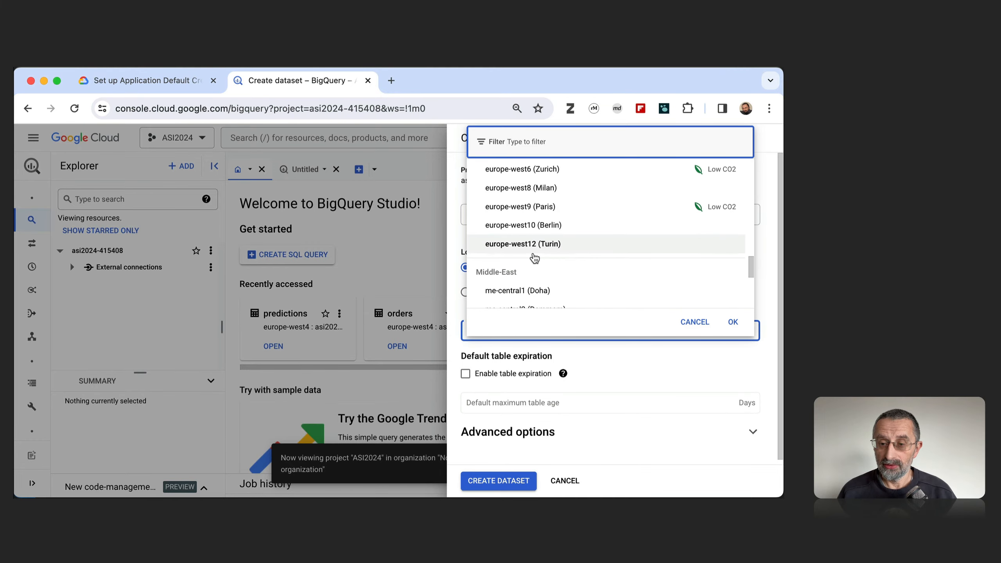
scroll(534, 258, "up", 4)
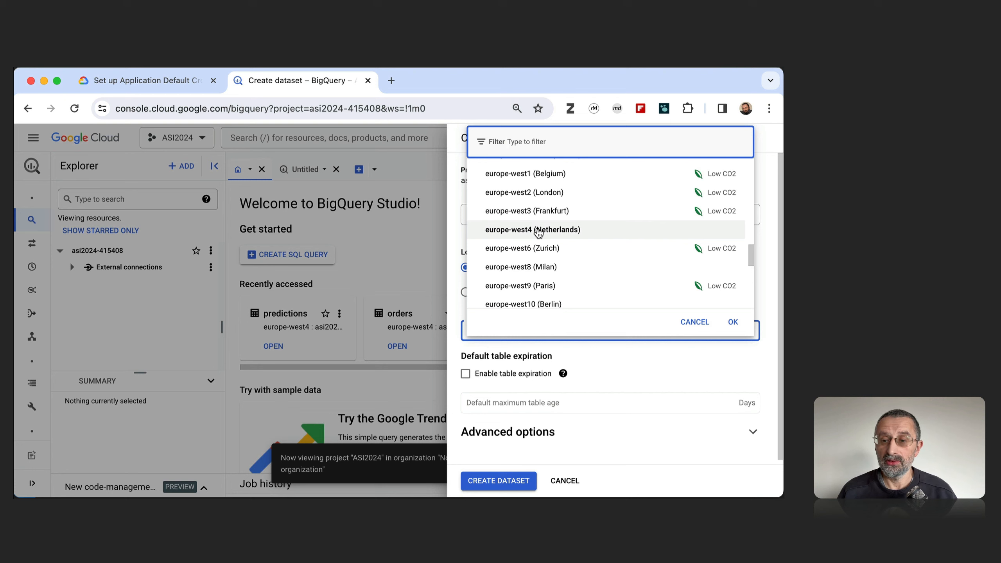
left_click(538, 231)
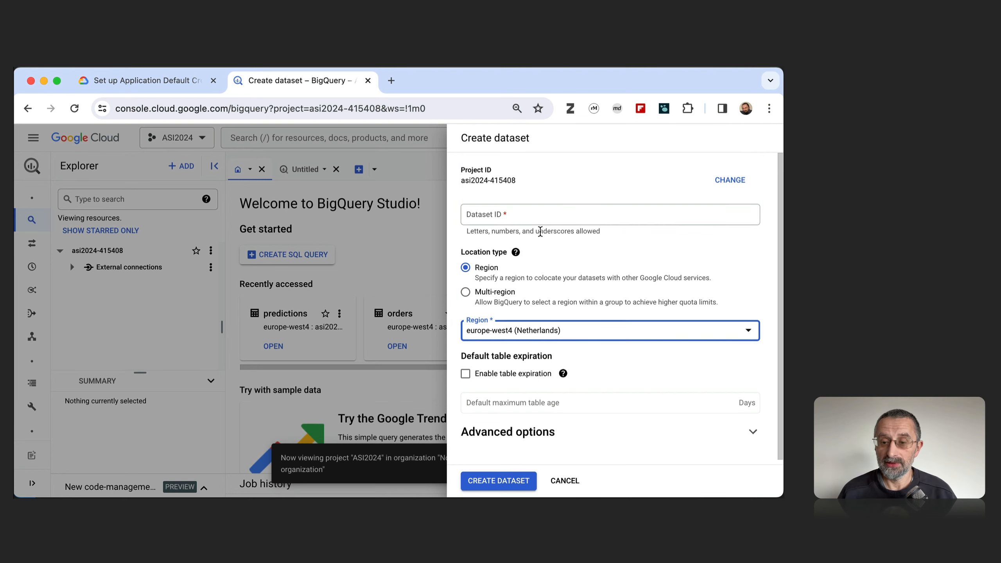
scroll(609, 370, "down", 1)
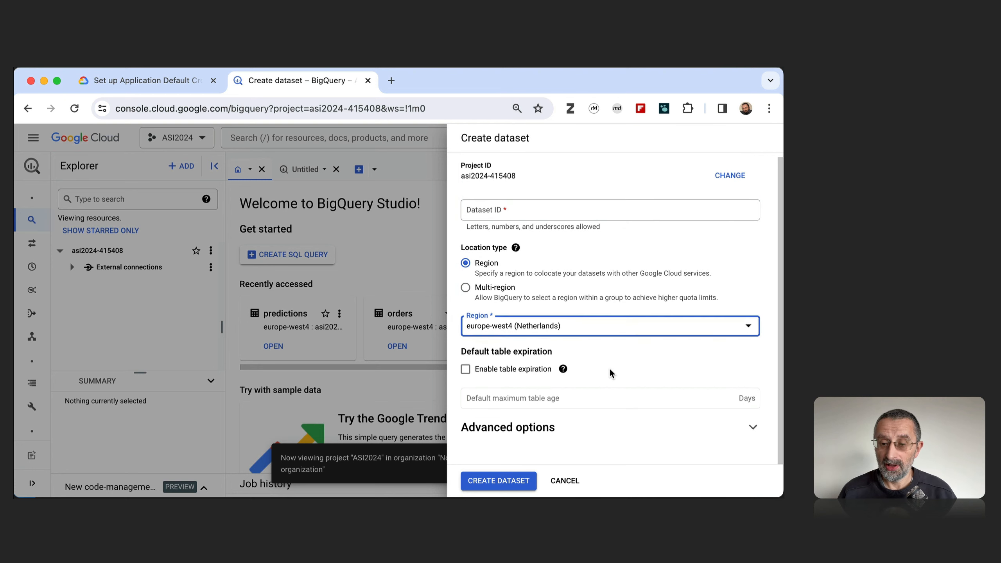
Set the dataset ID to My_first_dataset, create the dataset and expand it in the Explorer.
left_click(498, 480)
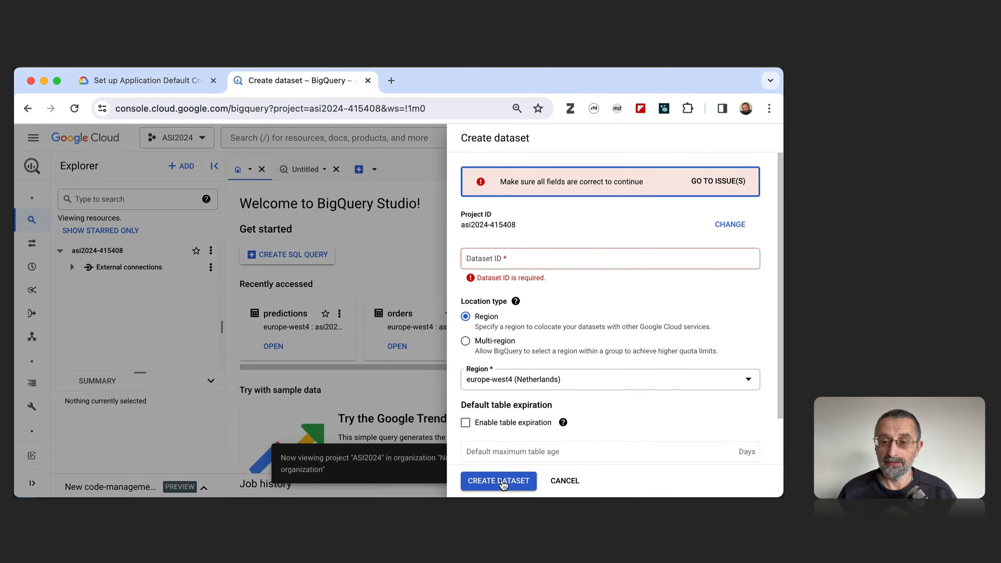
left_click(514, 258)
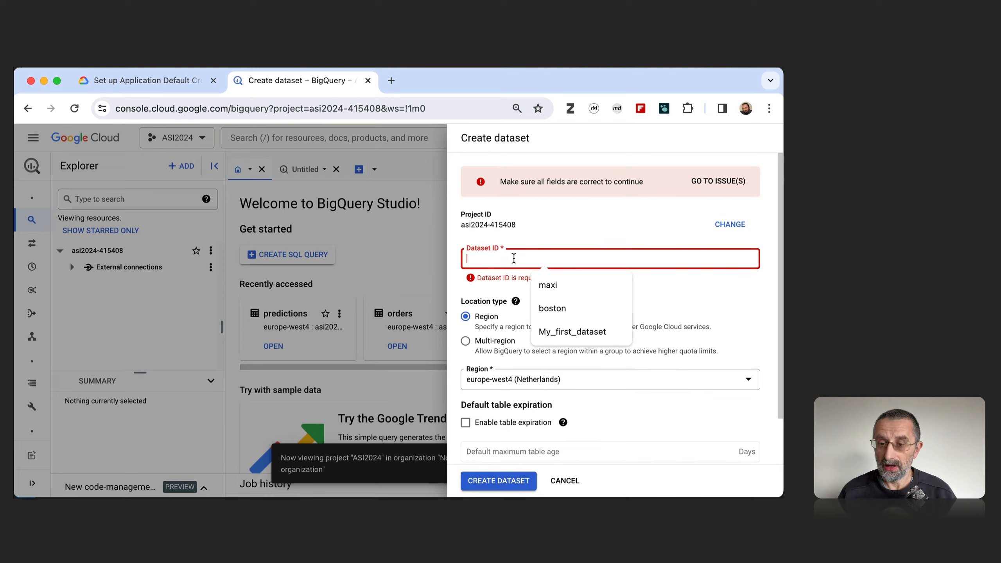
left_click(552, 331)
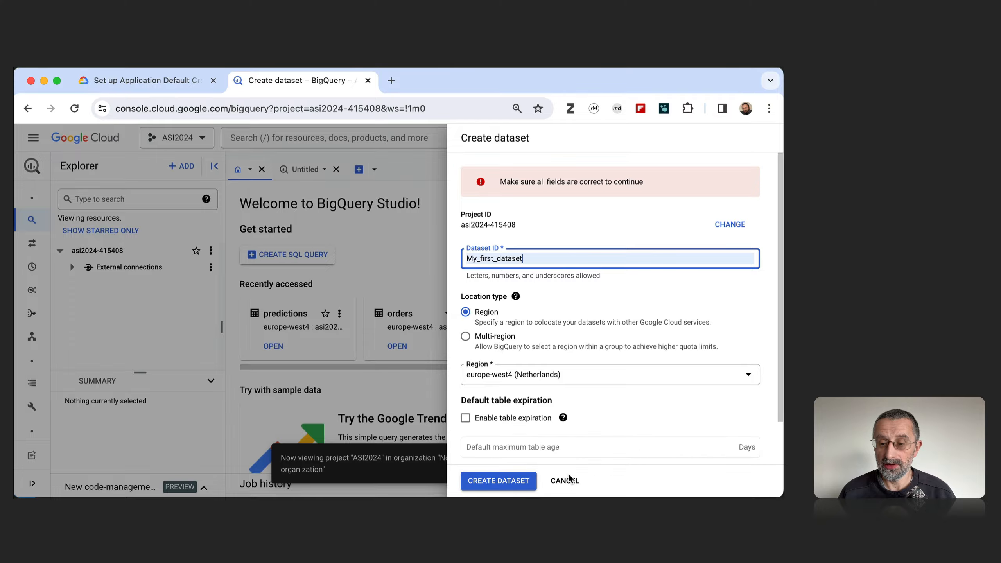
left_click(500, 481)
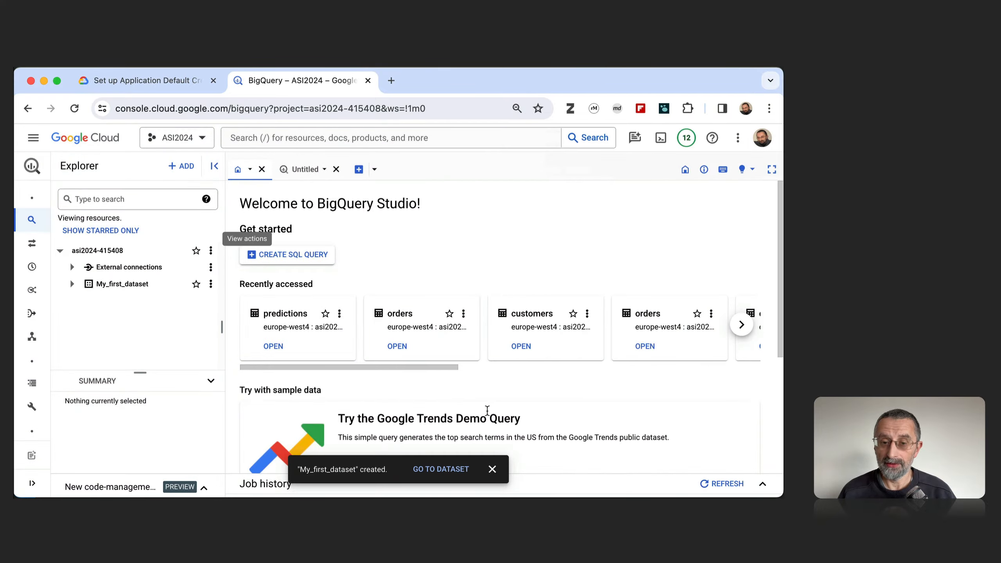
left_click(73, 285)
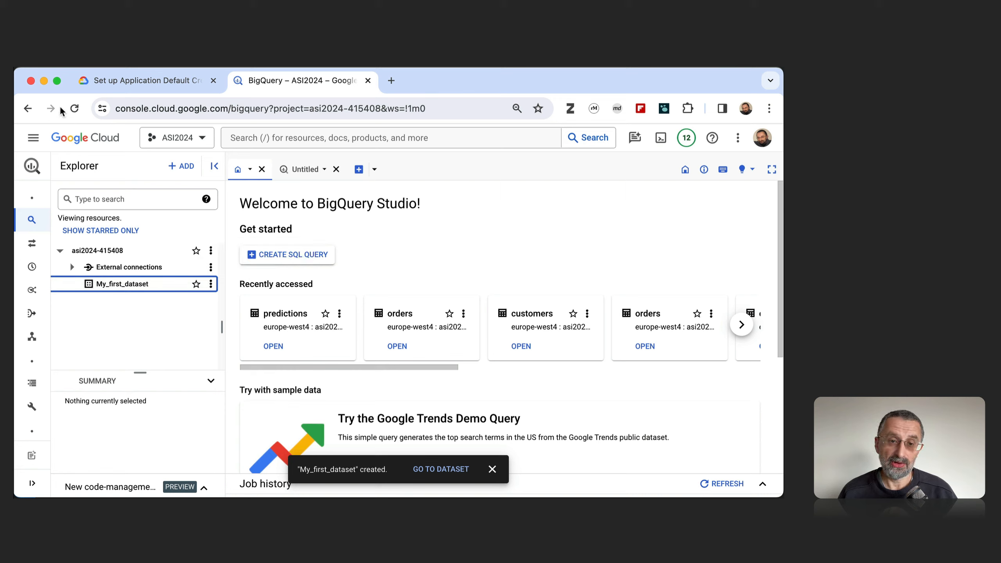
Return to Visual Studio Code and save a new empty file as 1.py in the Demo - data transfer folder.
left_click(44, 81)
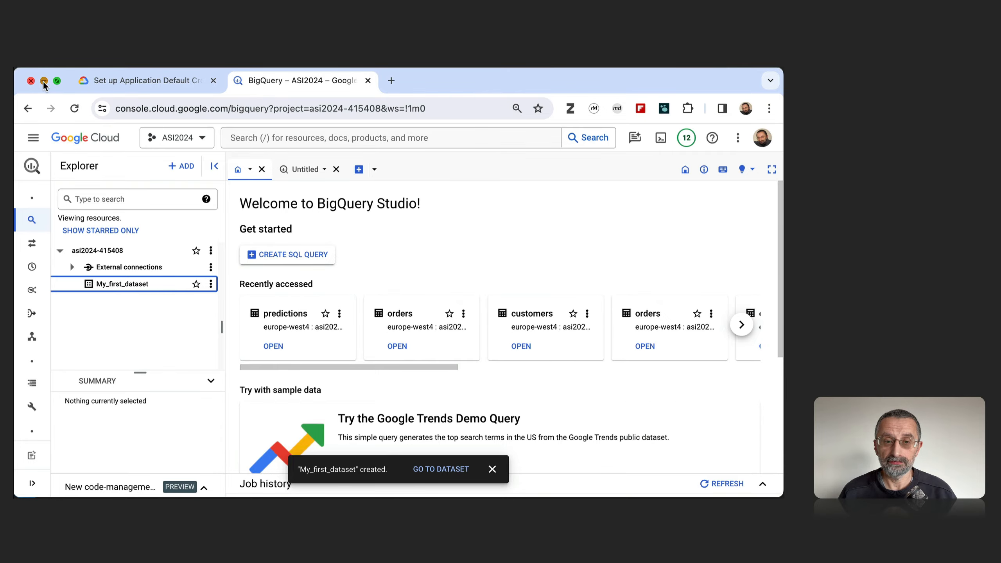
left_click(126, 80)
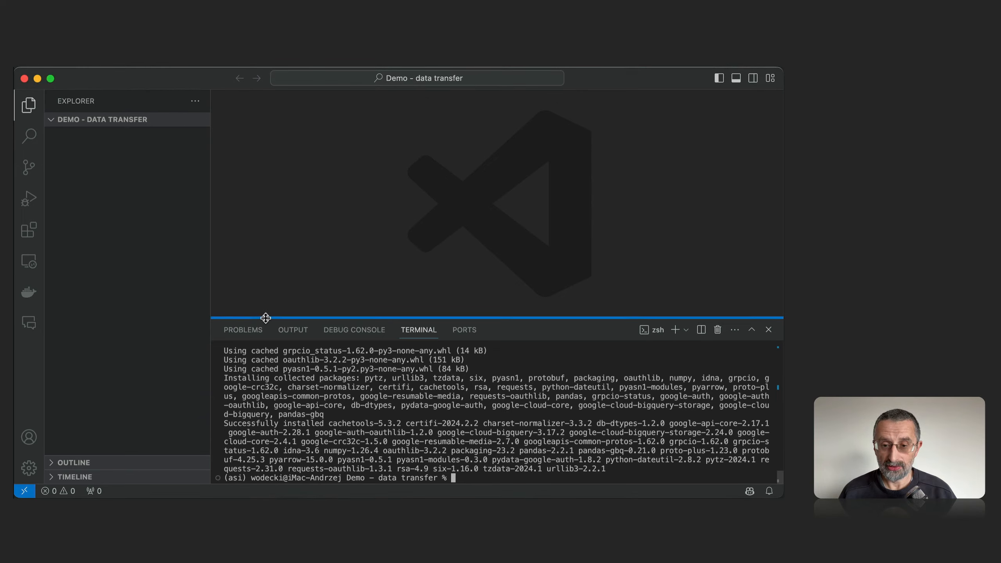
left_click_drag(265, 318, 266, 355)
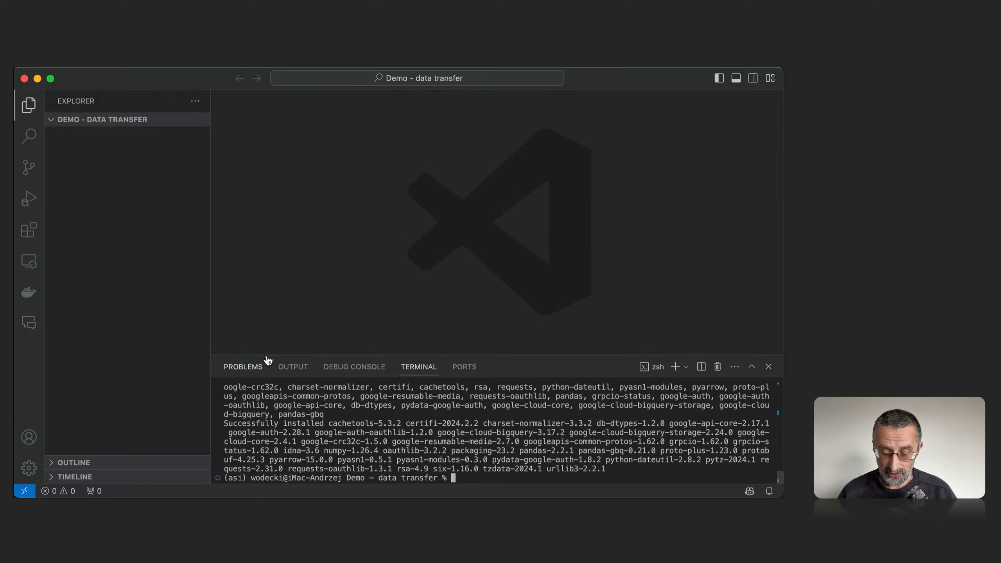
key("super+n")
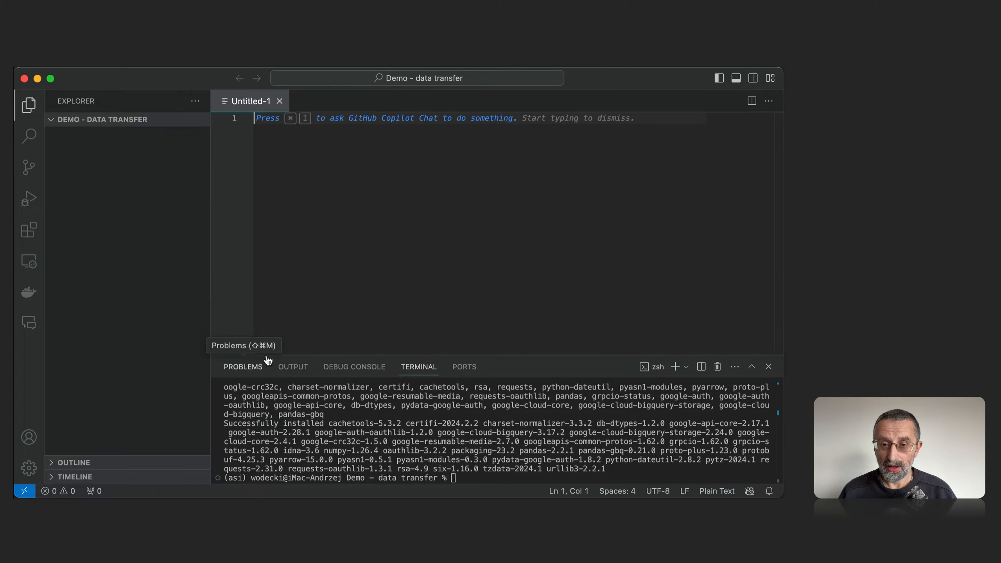
key("super+s")
type("1.py")
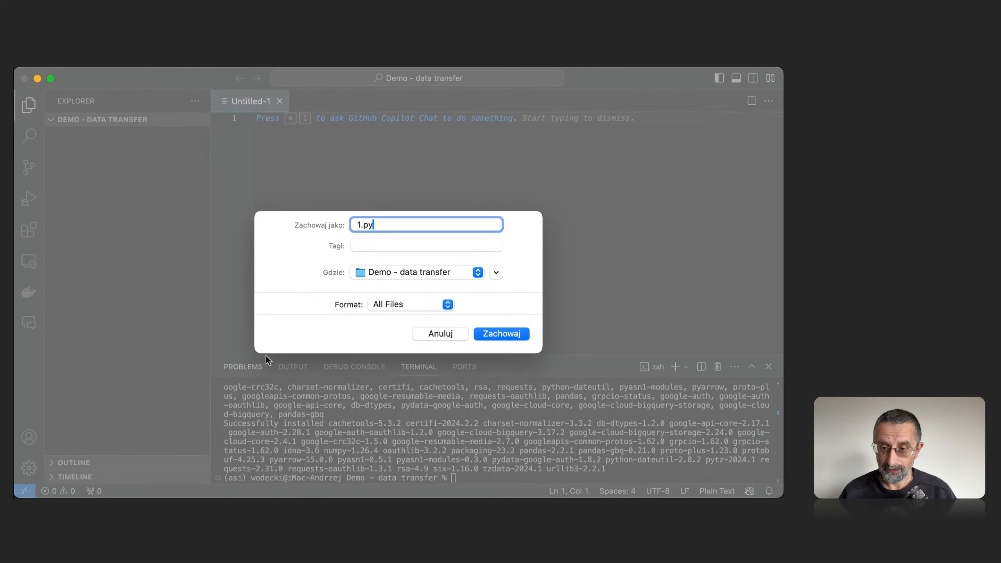
key("Return")
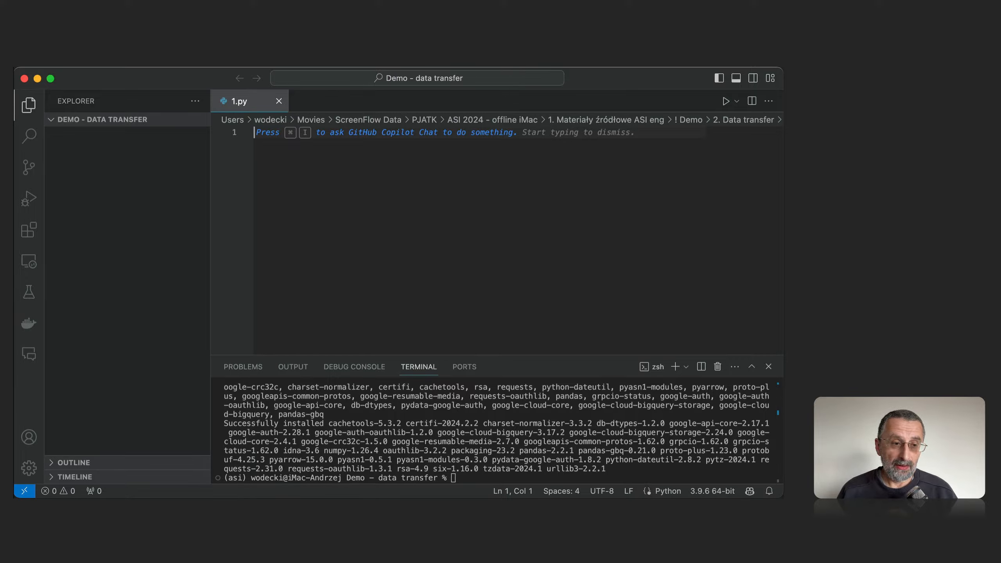
Paste the copied BigQuery table upload script into 1.py, hide the terminal and file explorer, and save the file.
key("super+Tab")
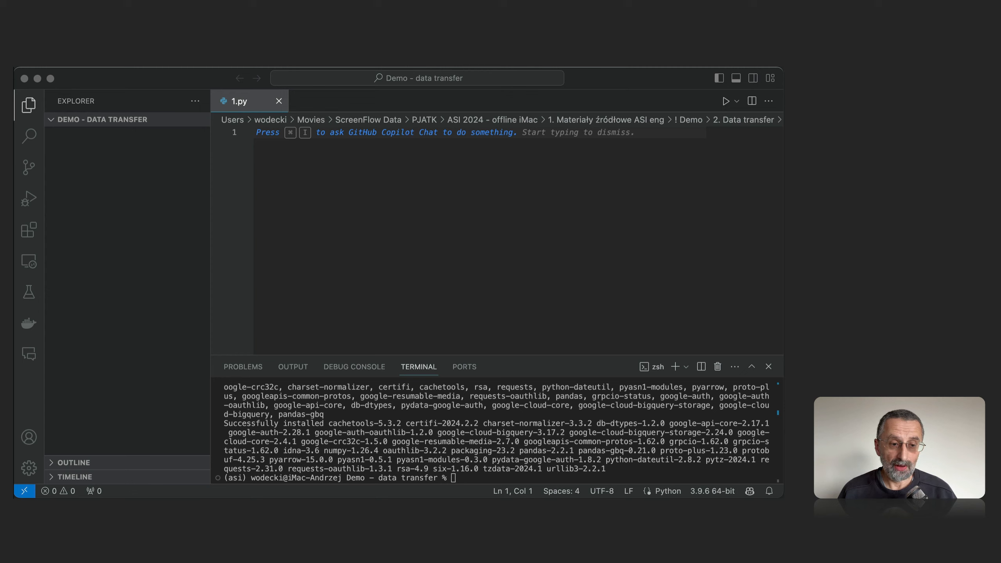
left_click(296, 177)
key("super+v")
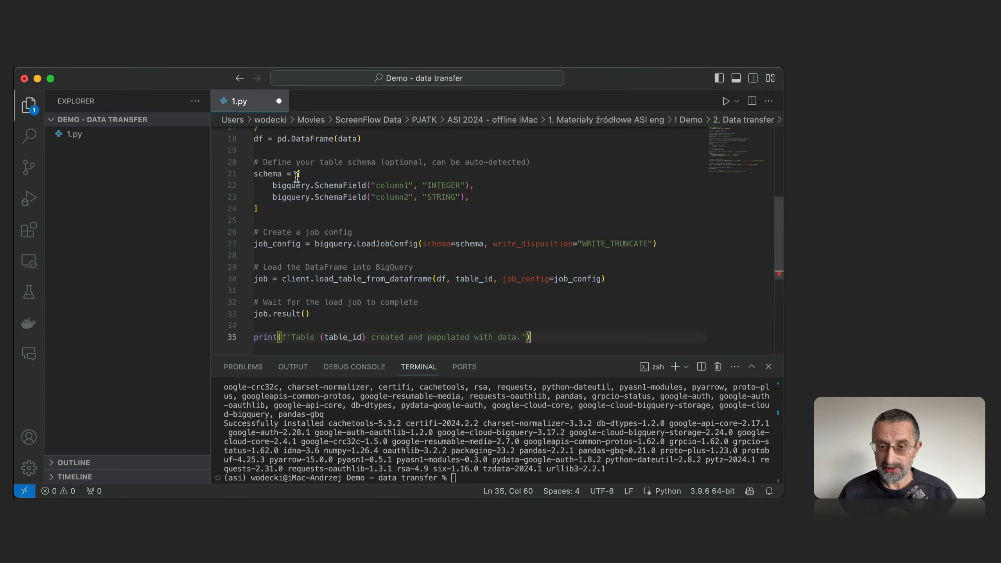
left_click(767, 367)
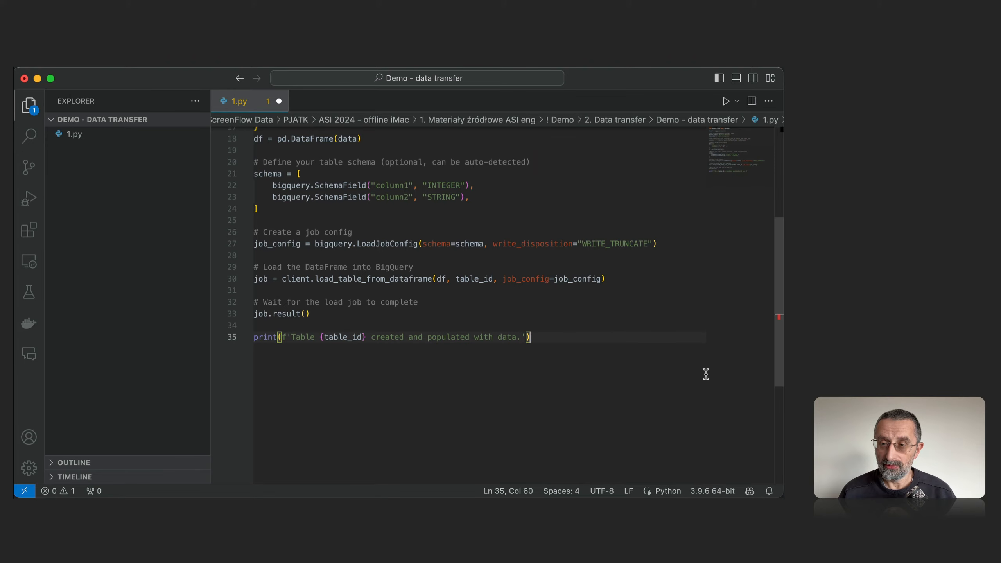
scroll(574, 251, "up", 5)
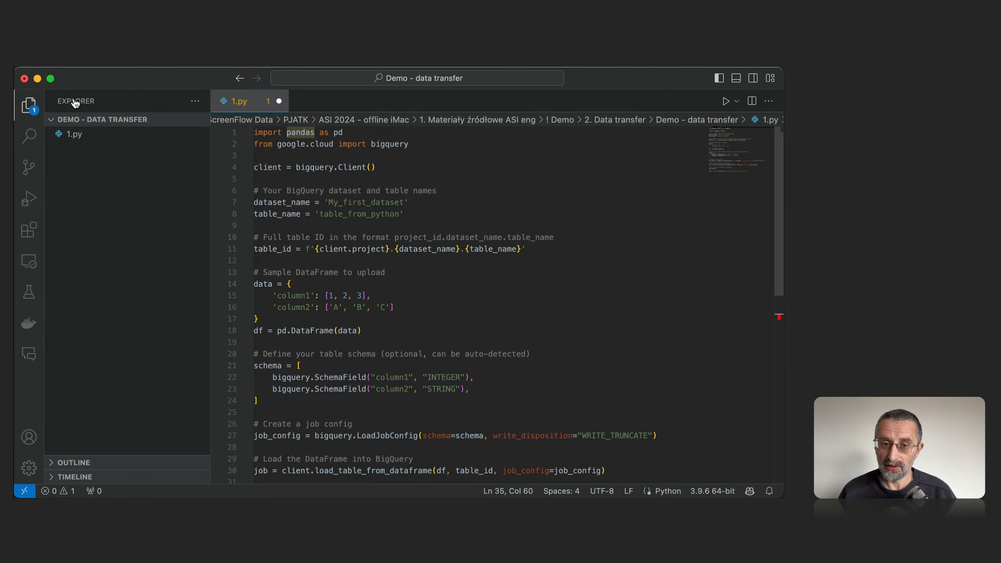
left_click(34, 110)
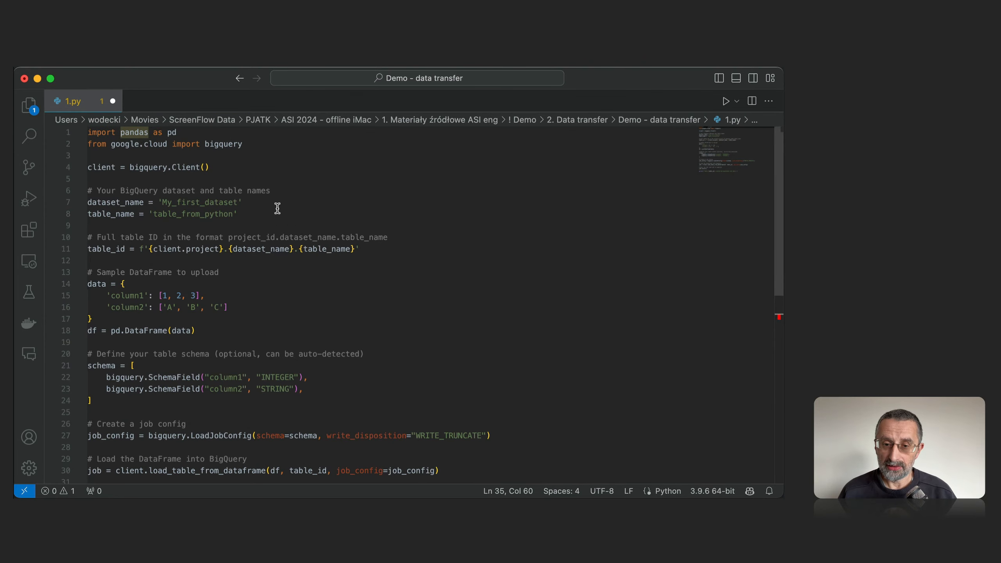
key("super+s")
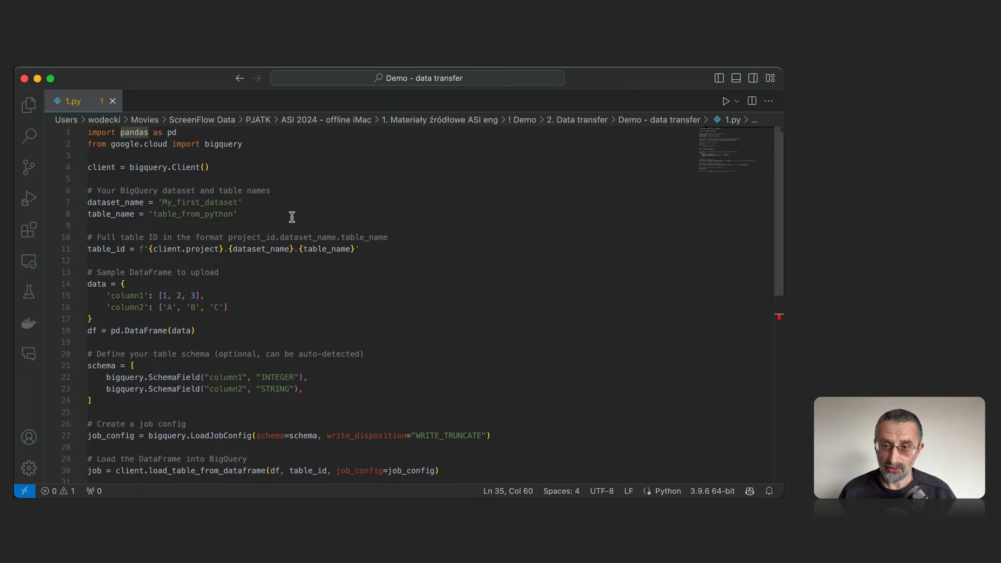
Select the Conda environment Python 3.12.1 ('asi') as the interpreter for 1.py.
left_click(705, 490)
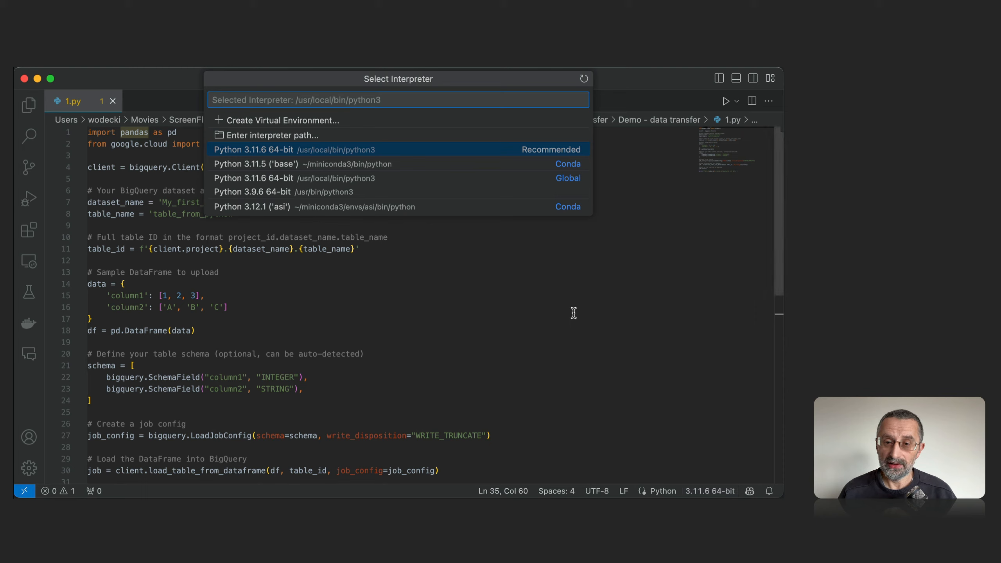
left_click(388, 208)
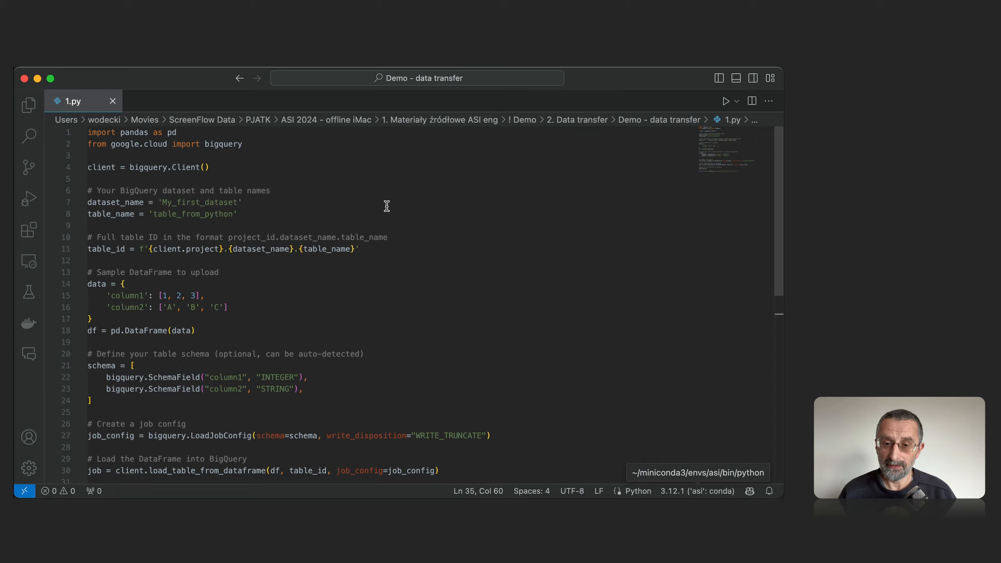
left_click(235, 168)
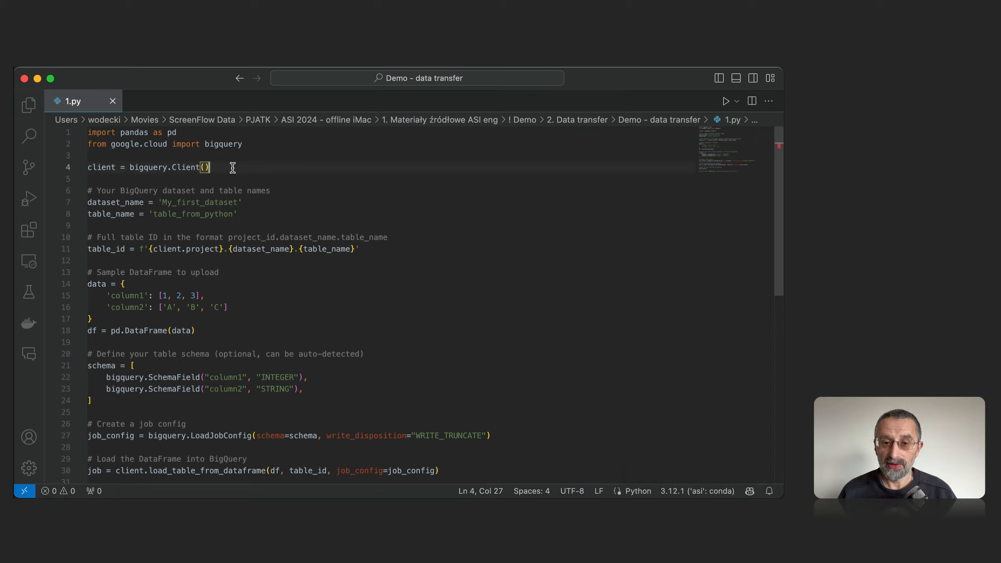
Run the pandas and bigquery import lines of 1.py in an interactive window, installing the required ipykernel package.
left_click(263, 143)
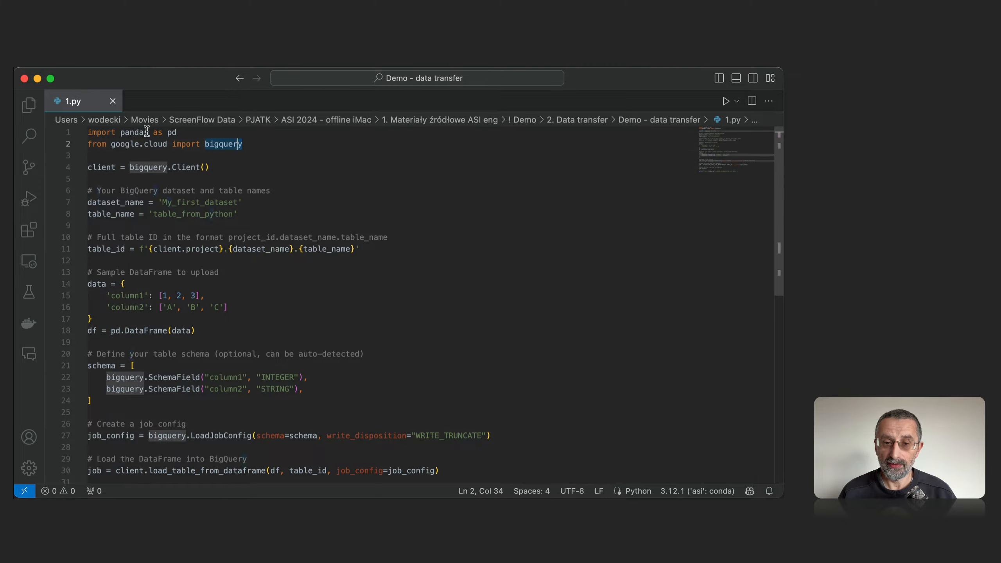
left_click(67, 130, "shift")
key("shift+Return")
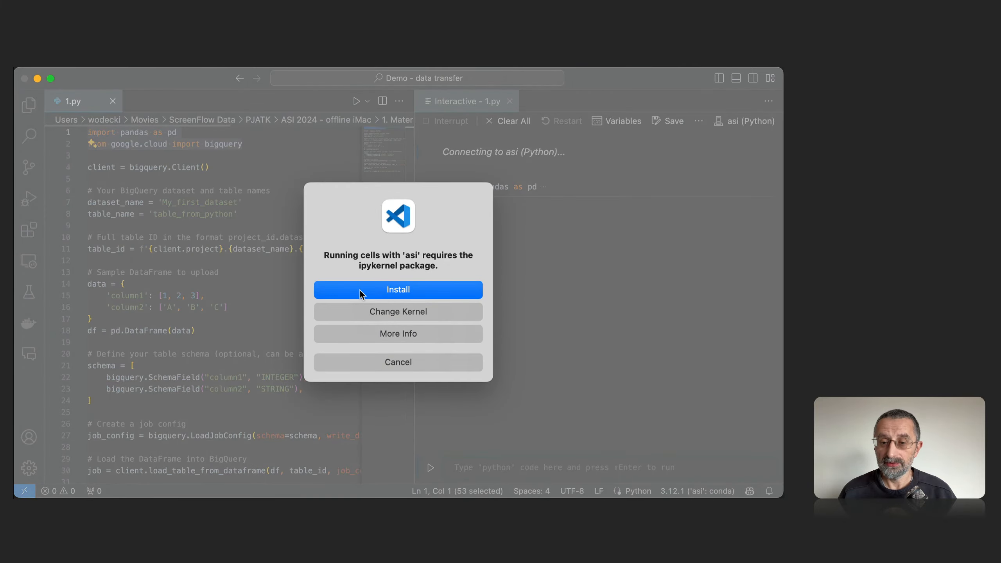
left_click(360, 290)
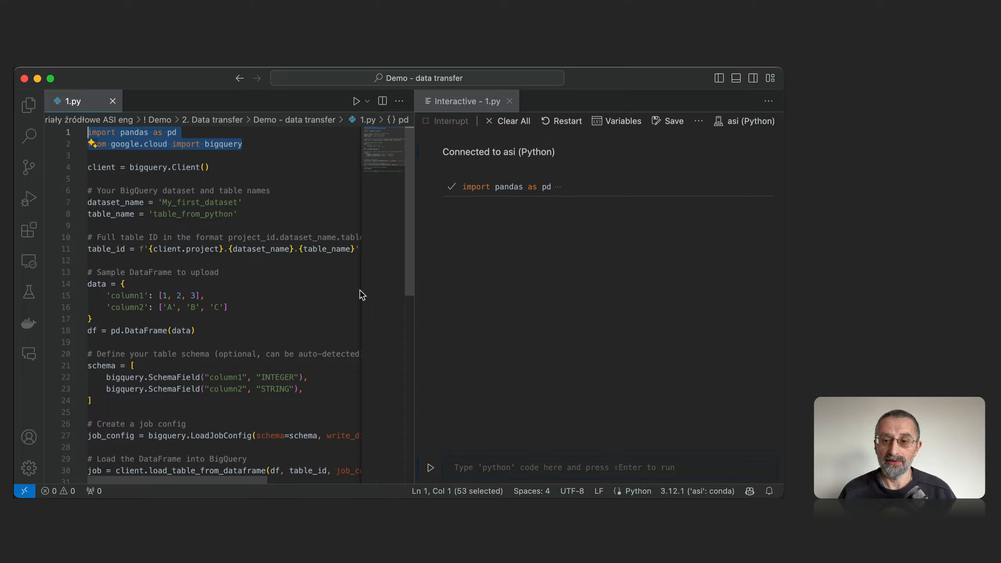
left_click(490, 468)
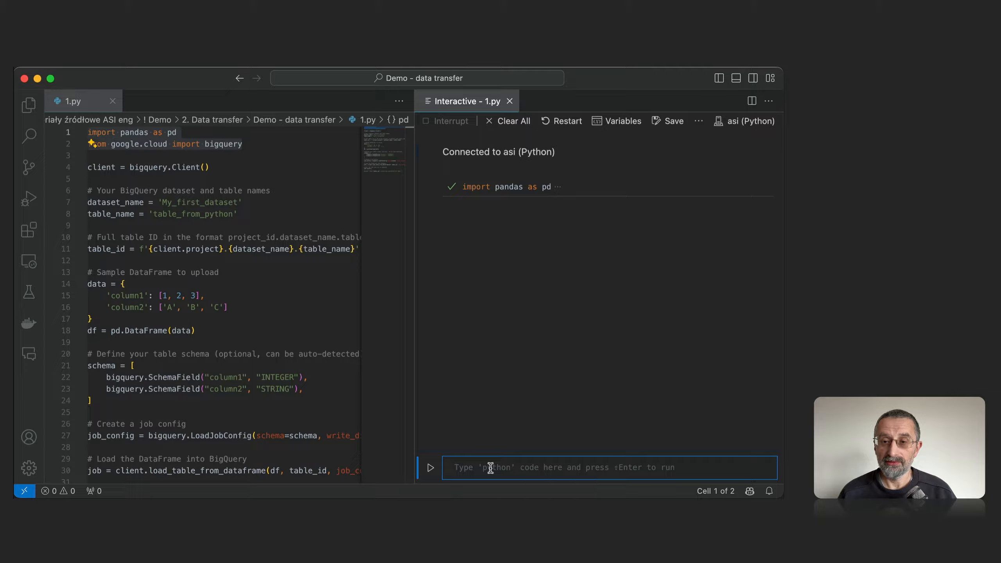
Run only the line client = bigquery.Client() in the interactive window.
left_click(234, 173)
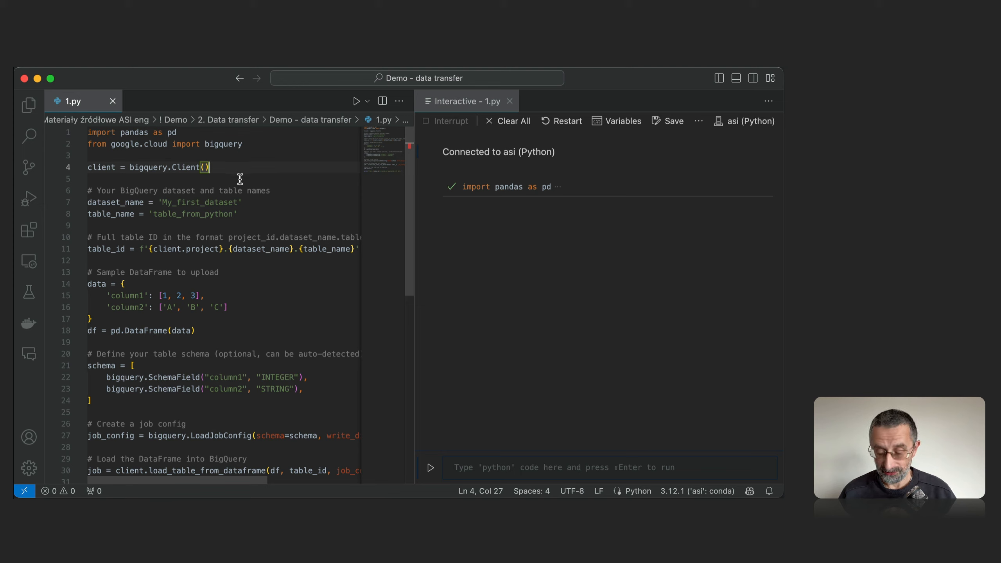
key("shift+Home")
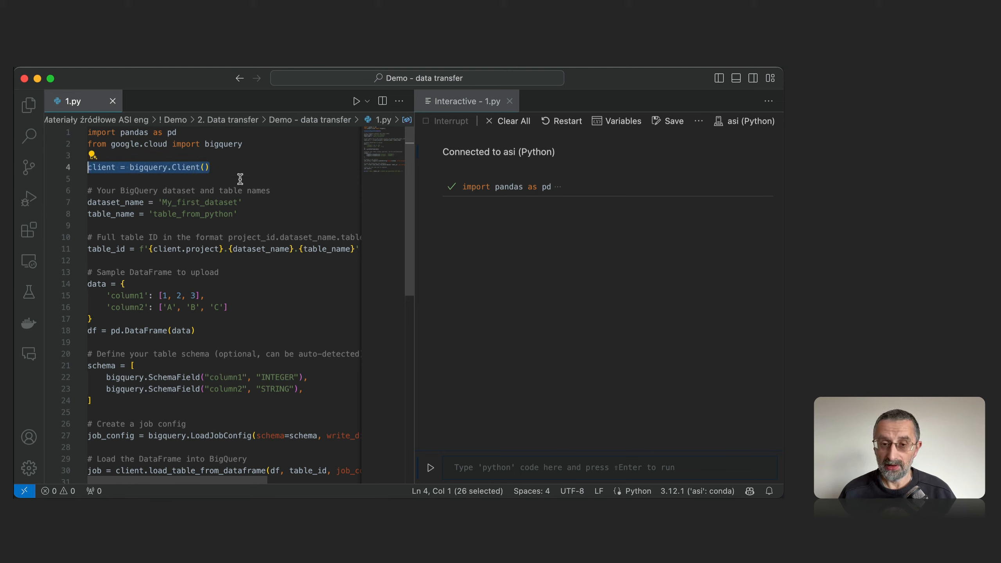
key("shift+Return")
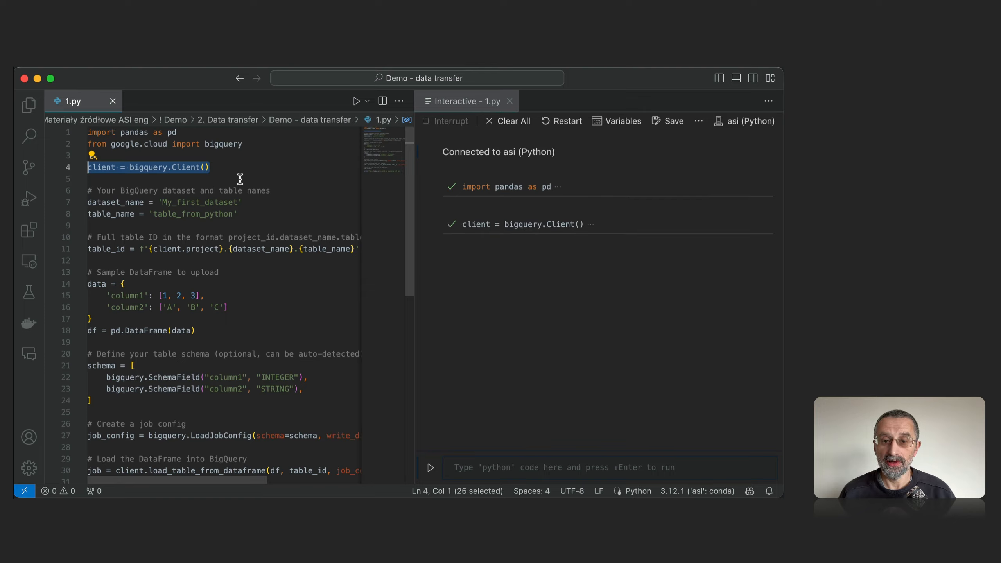
Run the two lines that set dataset_name to 'My_first_dataset' and table_name to 'table_from_python'.
left_click(253, 218)
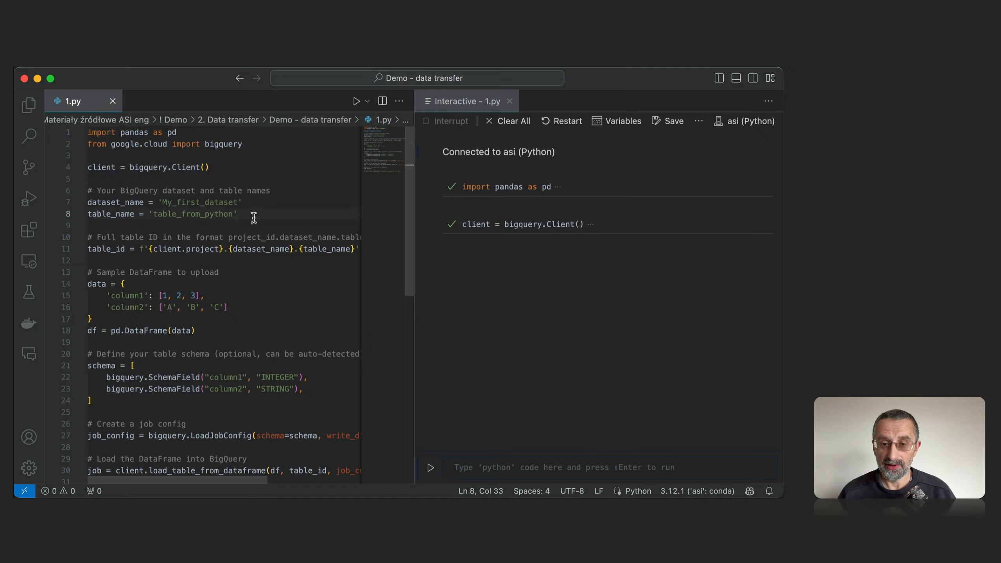
key("shift+Up")
key("shift+Home")
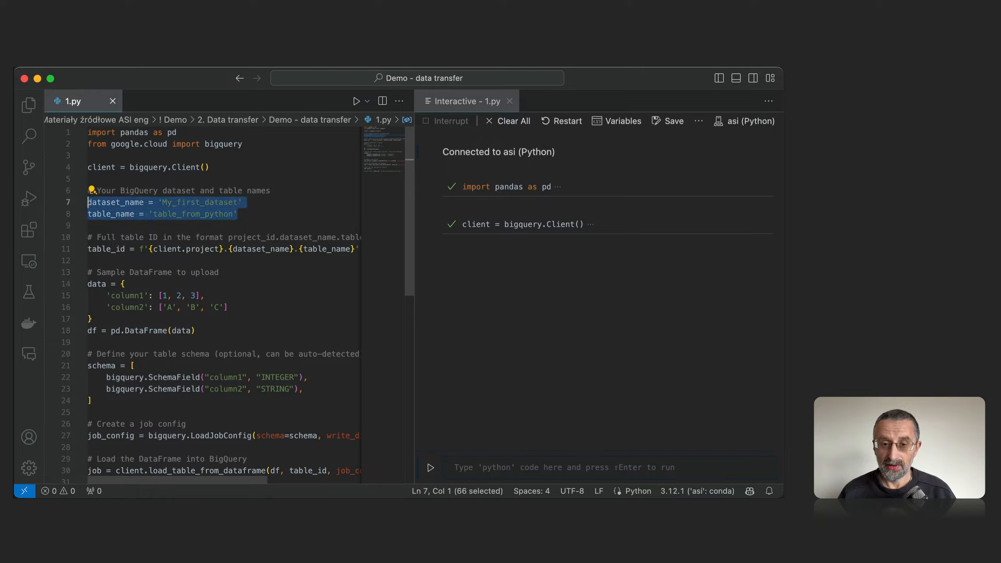
key("shift+Return")
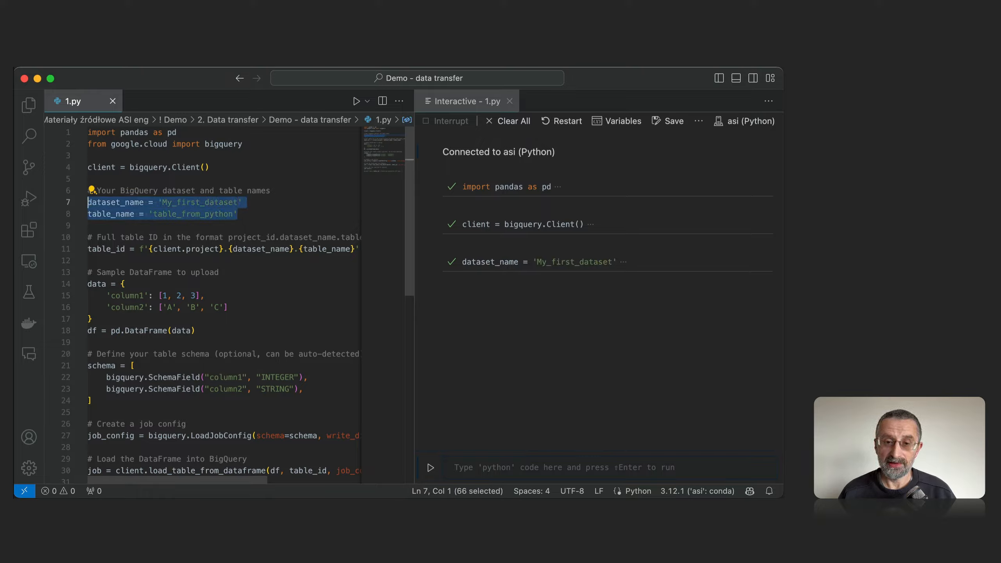
left_click(265, 214)
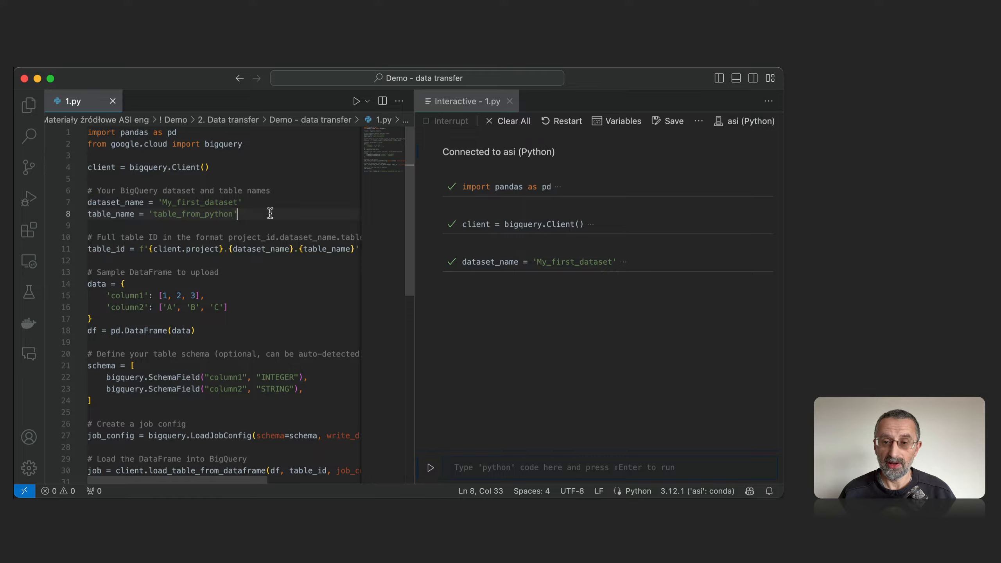
Widen the script editor and run the table_id line that combines client.project, dataset_name and table_name.
left_click_drag(414, 206, 474, 204)
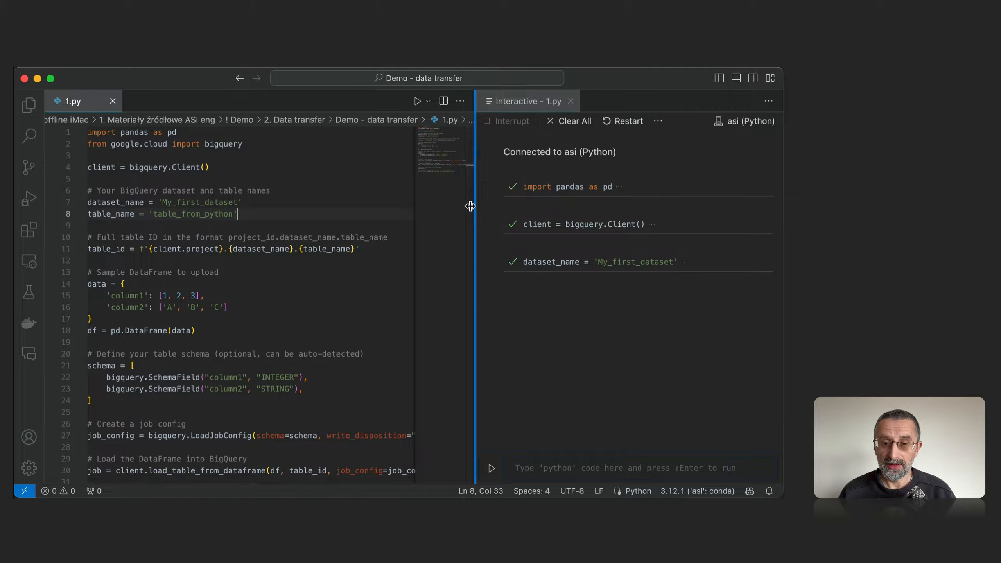
left_click(380, 249)
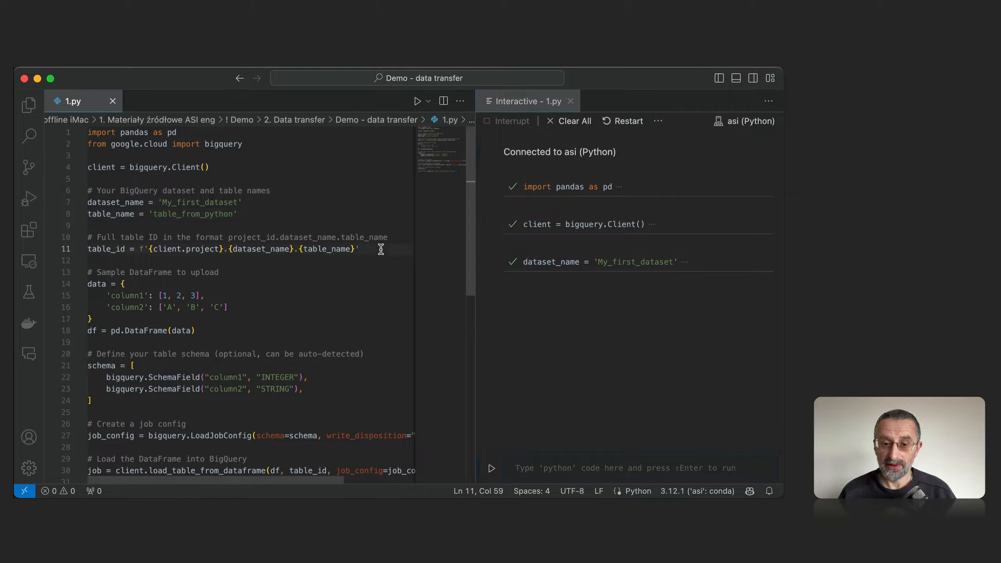
key("super+shift+Left")
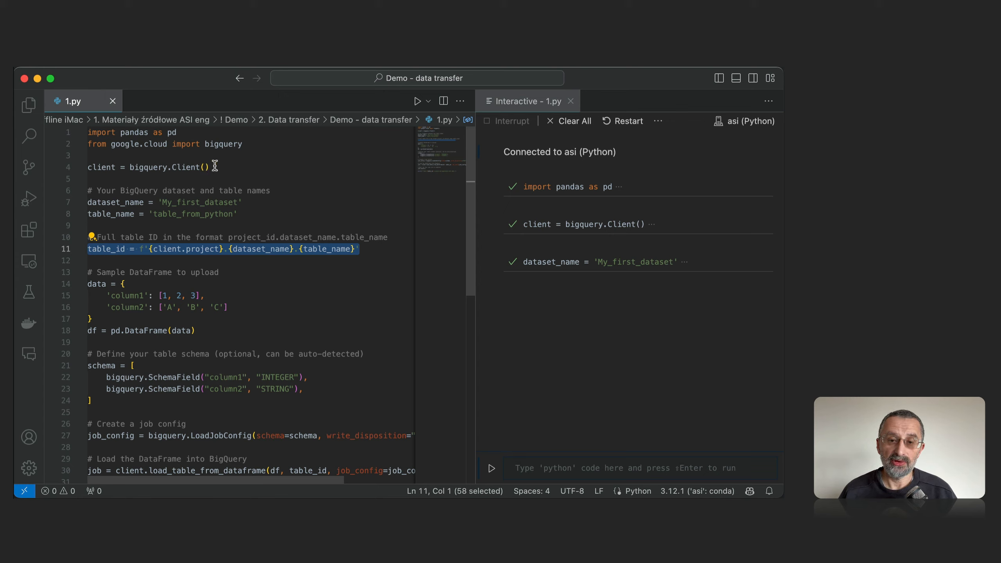
mouse_move(204, 167)
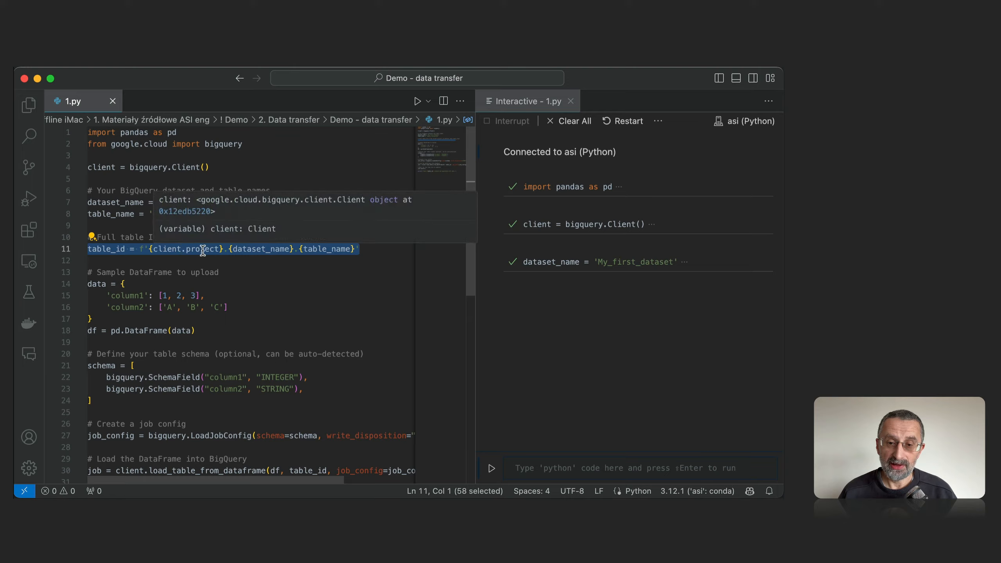
mouse_move(220, 249)
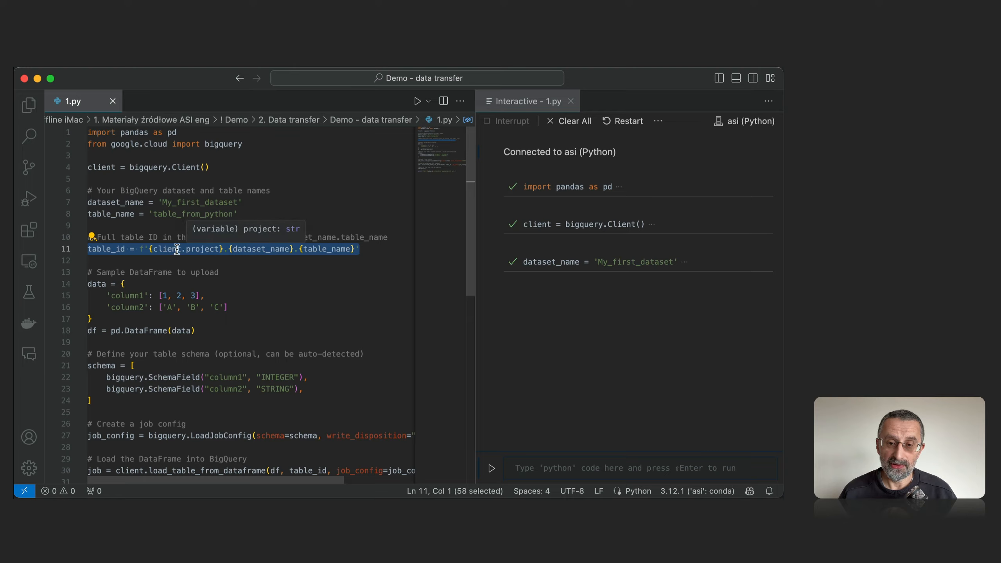
mouse_move(174, 249)
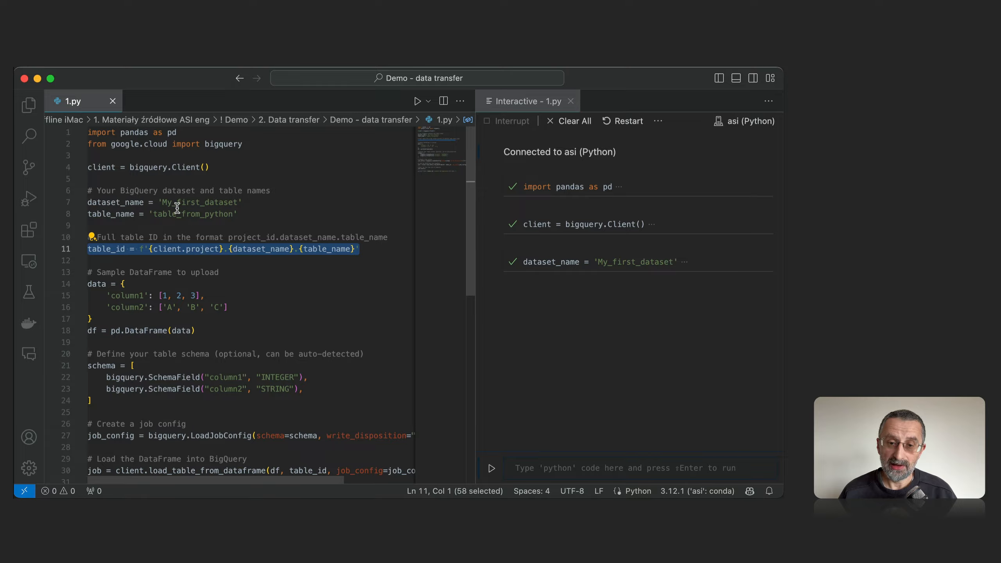
left_click(372, 250)
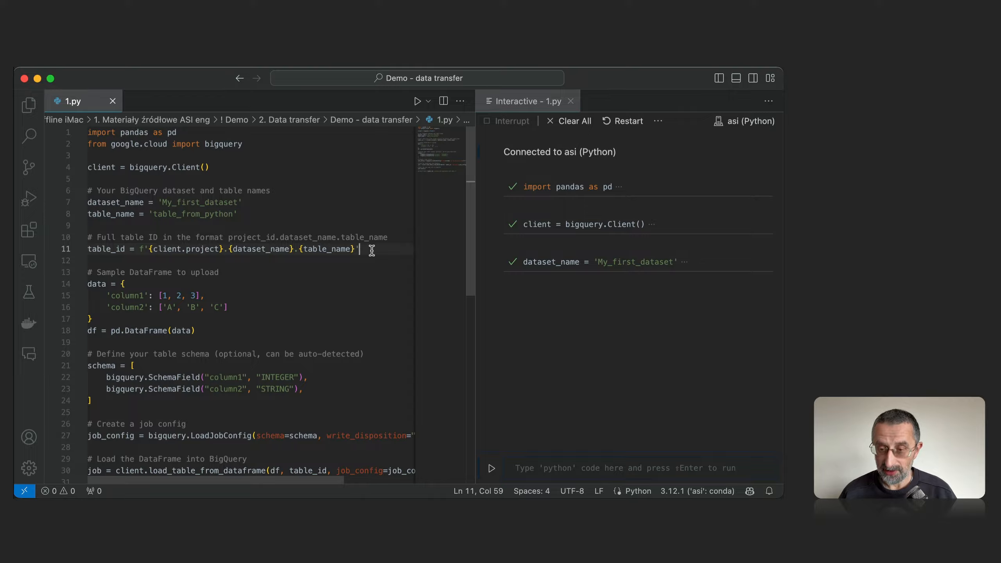
key("super+shift+Left")
key("shift+Return")
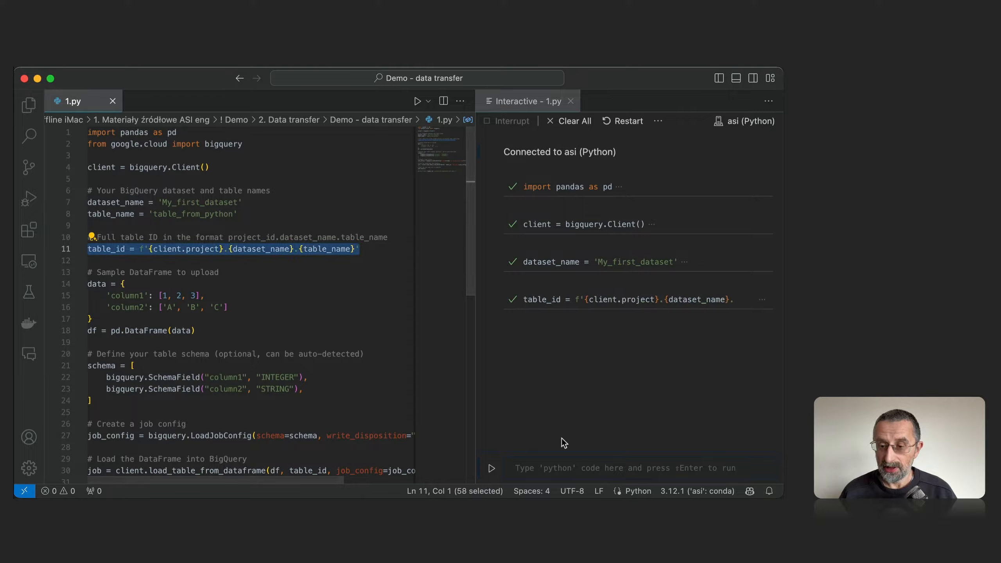
Evaluate table_id in the interactive window to check the full table identifier.
left_click(534, 469)
type("table")
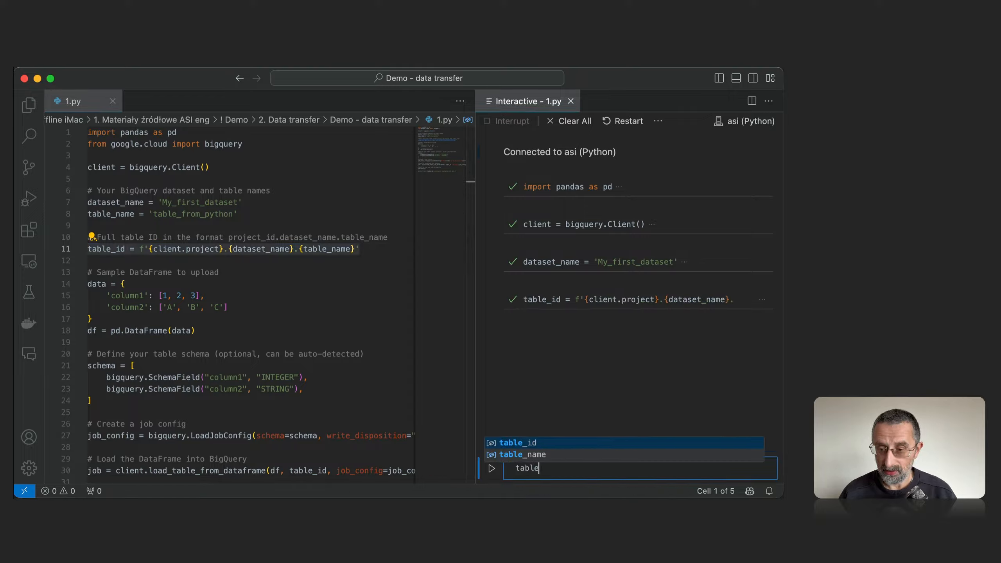
key("Tab")
key("shift+Return")
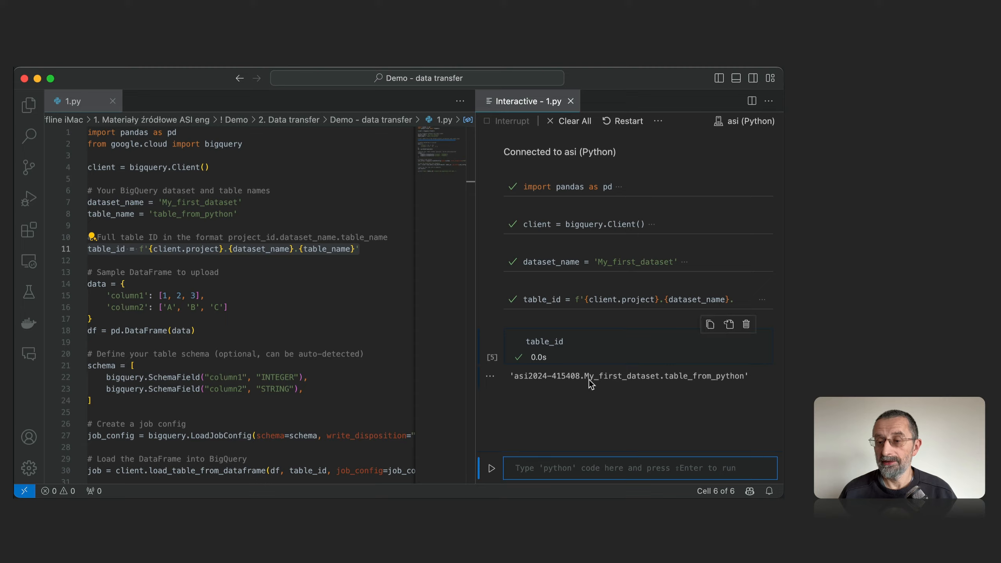
Run the sample DataFrame block on lines 13 to 18, which defines data and df with column1 and column2.
left_click(283, 310)
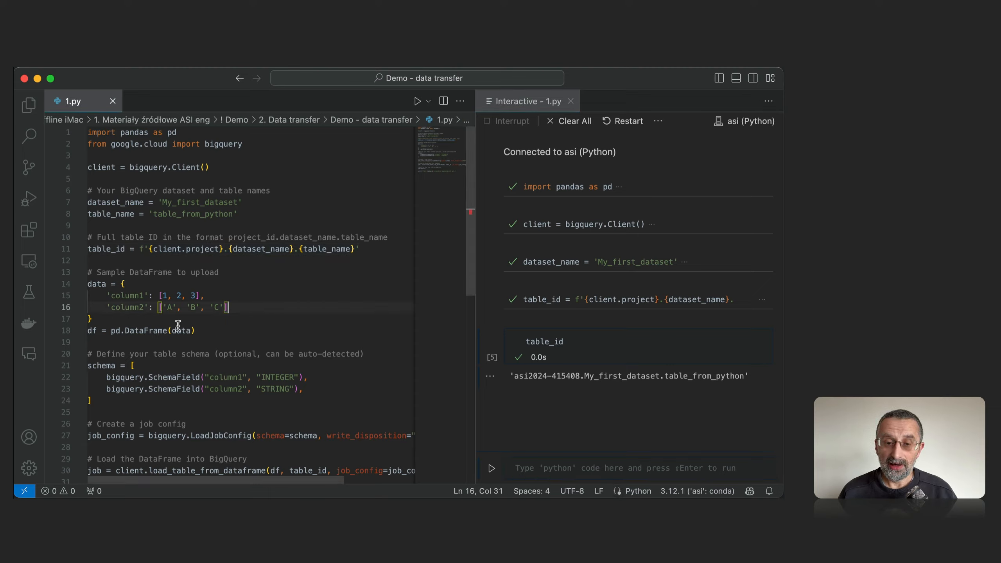
left_click(210, 333)
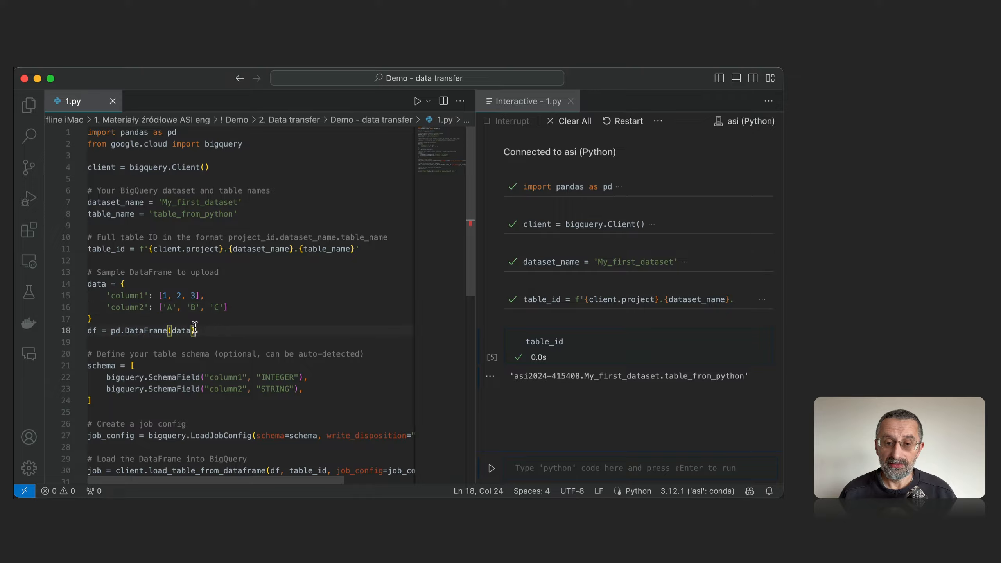
left_click_drag(194, 331, 71, 270)
key("shift+Return")
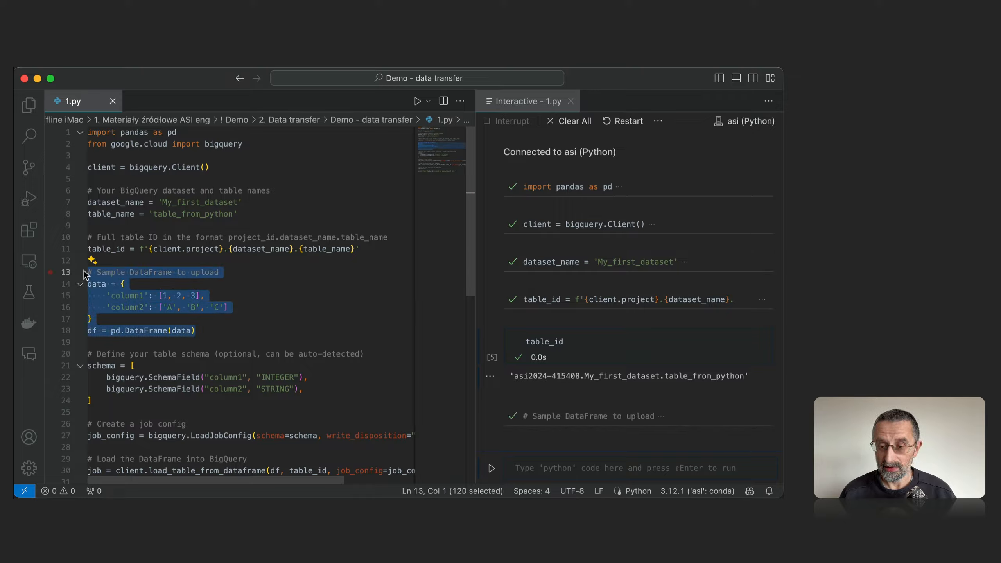
Evaluate df in the interactive window to examine the DataFrame's contents.
left_click(524, 468)
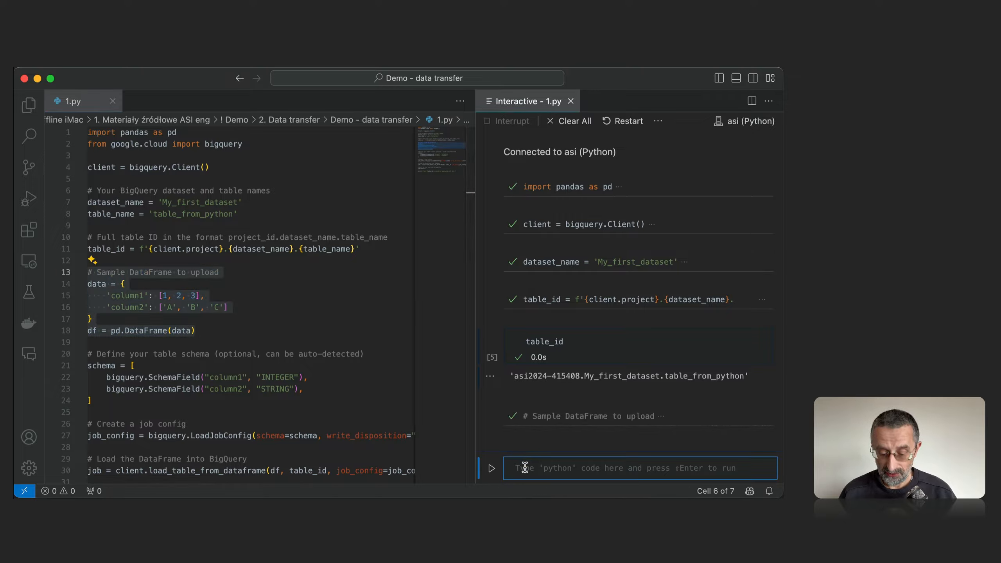
type("df")
key("shift+Return")
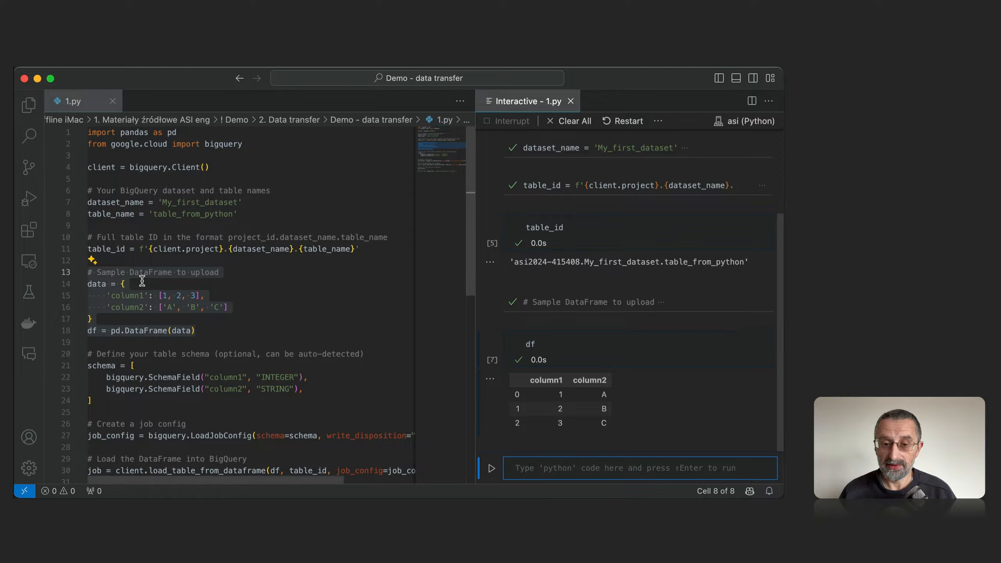
Run the schema definition on lines 21 to 24, with column1 as INTEGER and column2 as STRING.
left_click_drag(111, 413, 85, 366)
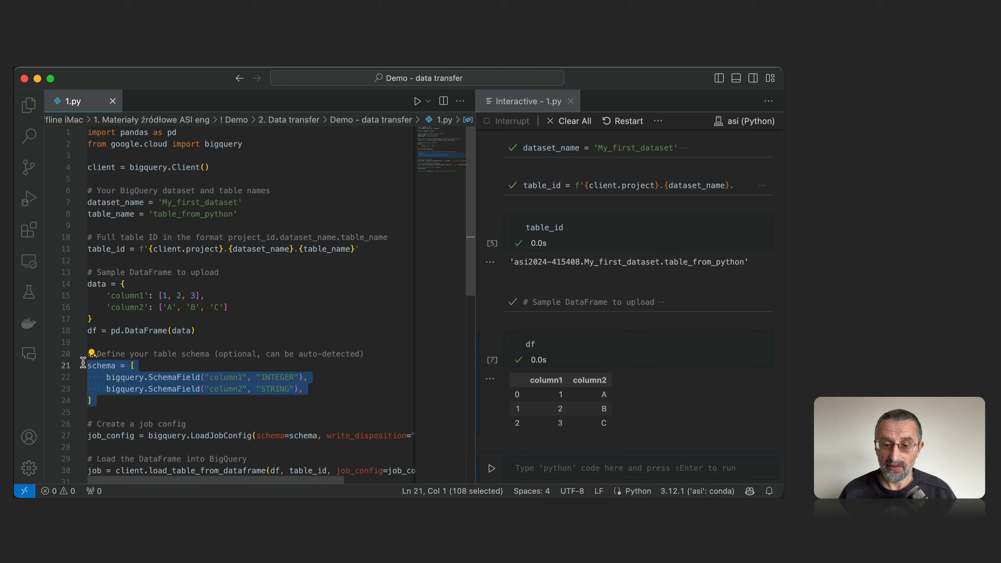
key("shift+Return")
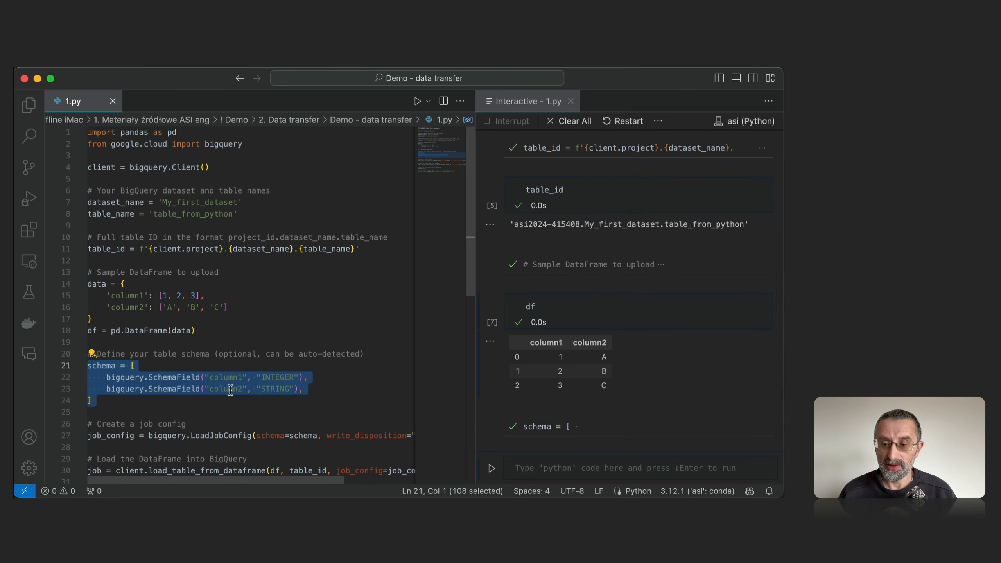
Widen the script editor and run the job config block on lines 26 and 27, which sets the schema and write_disposition WRITE_TRUNCATE.
scroll(231, 395, "down", 3)
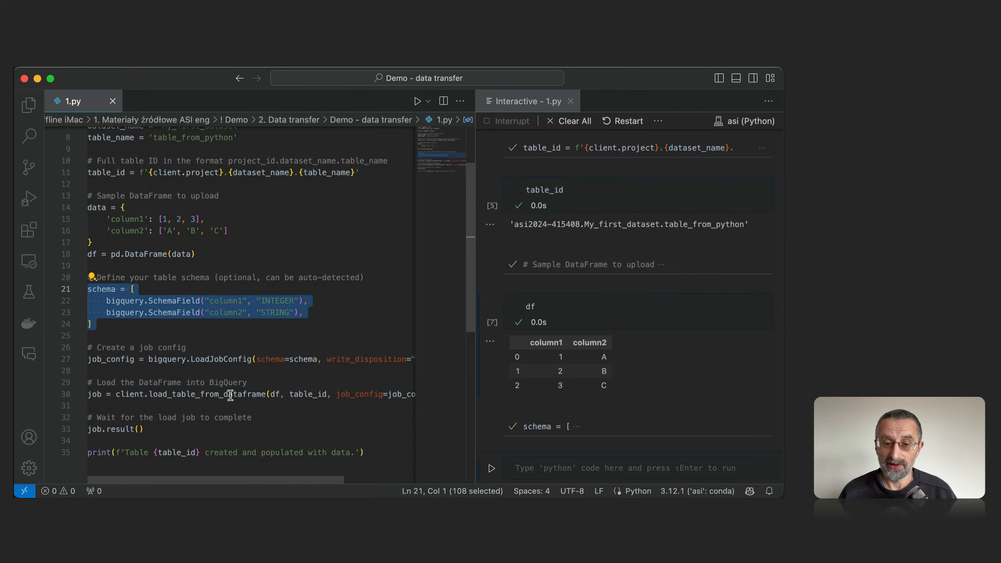
left_click(192, 346)
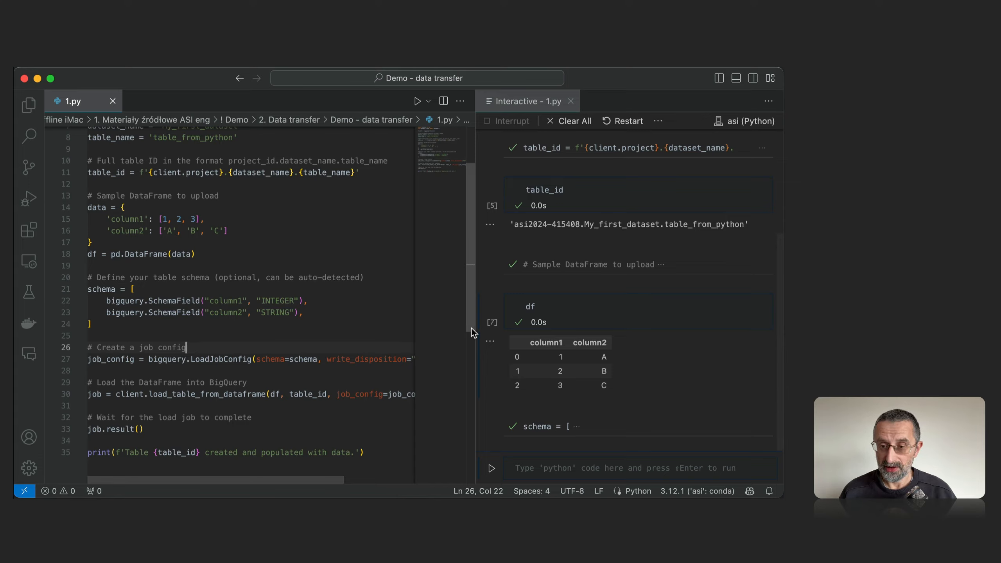
left_click_drag(474, 328, 568, 324)
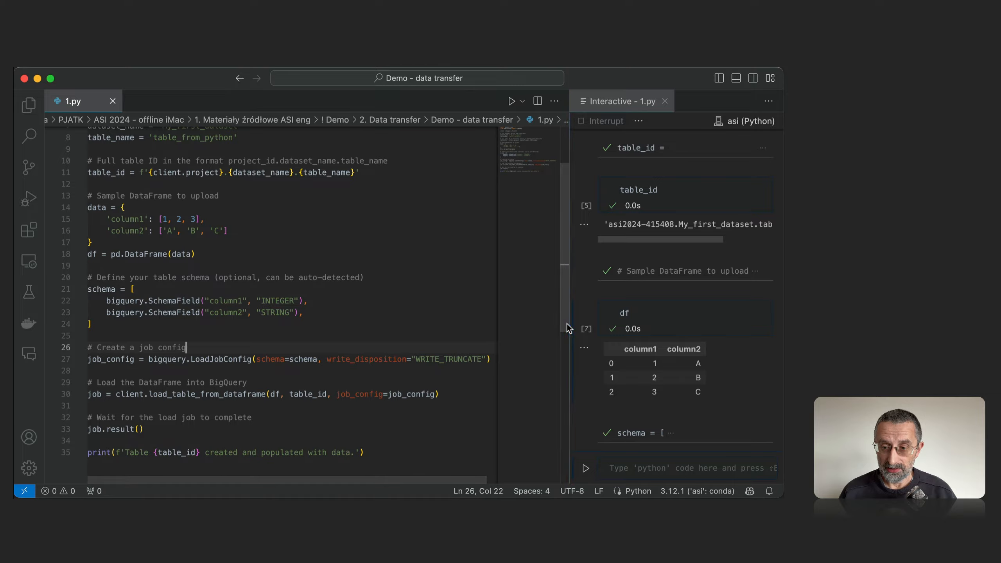
left_click(489, 359)
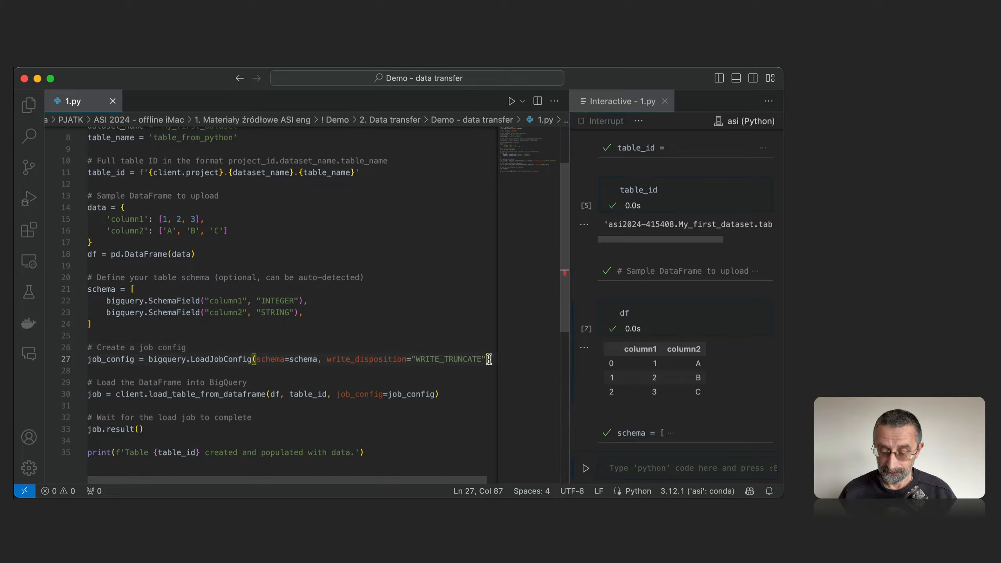
key("shift+Up")
key("Left")
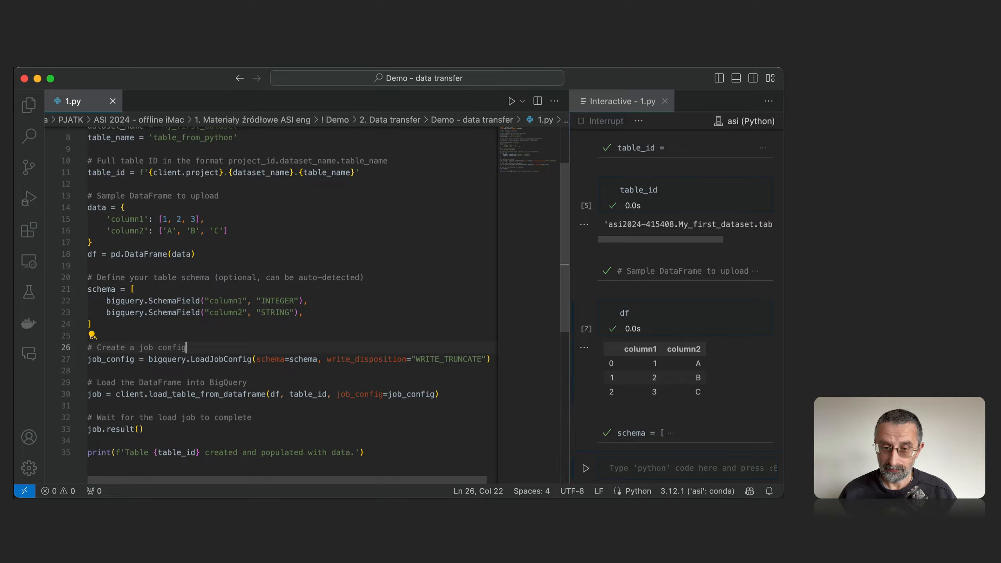
key("Left")
key("super+Left")
key("shift+Down")
key("shift+Down")
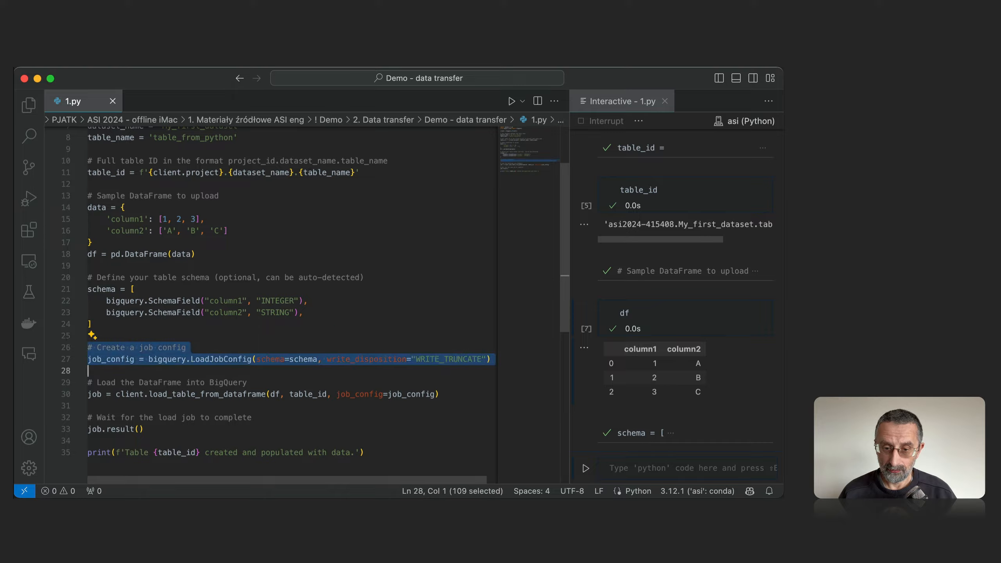
key("shift+Return")
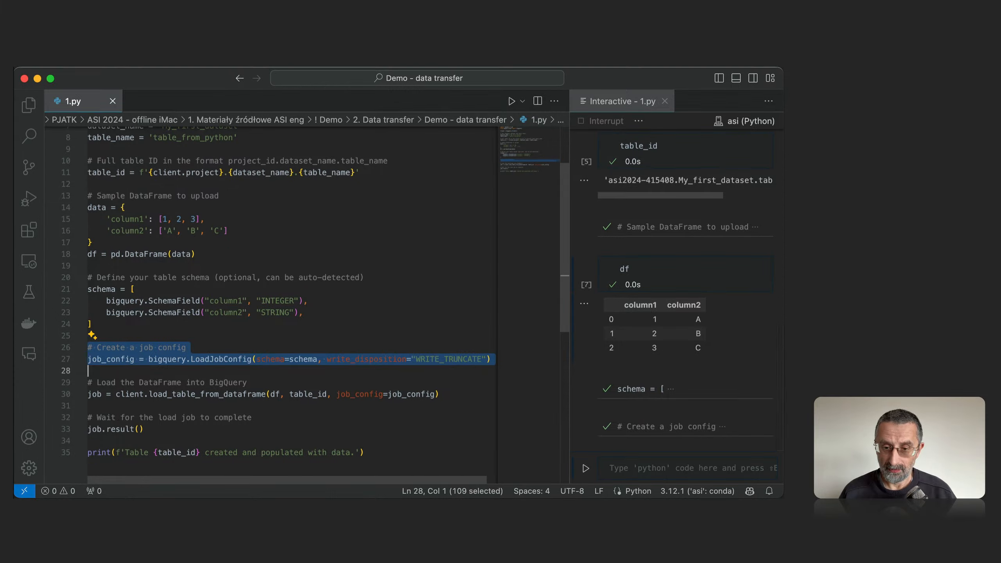
Run the client.load_table_from_dataframe line that loads df into the BigQuery table using job_config.
left_click(393, 377)
key("Home")
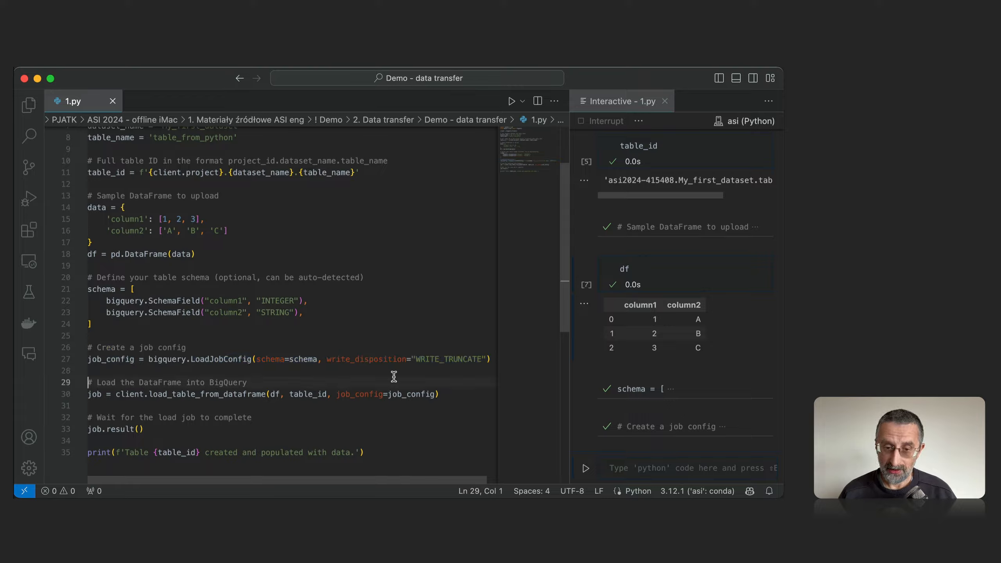
key("Down")
key("shift+End")
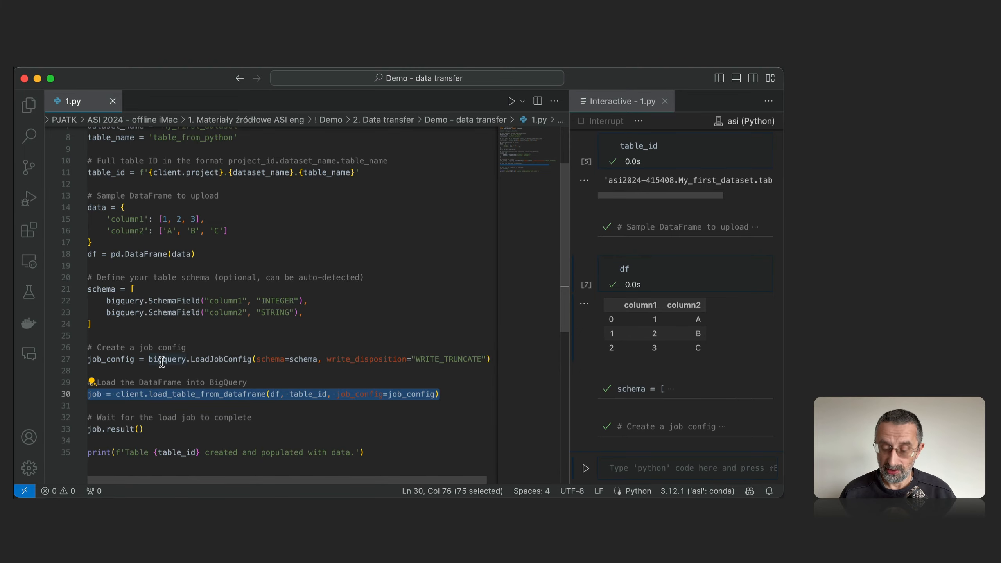
key("shift+Return")
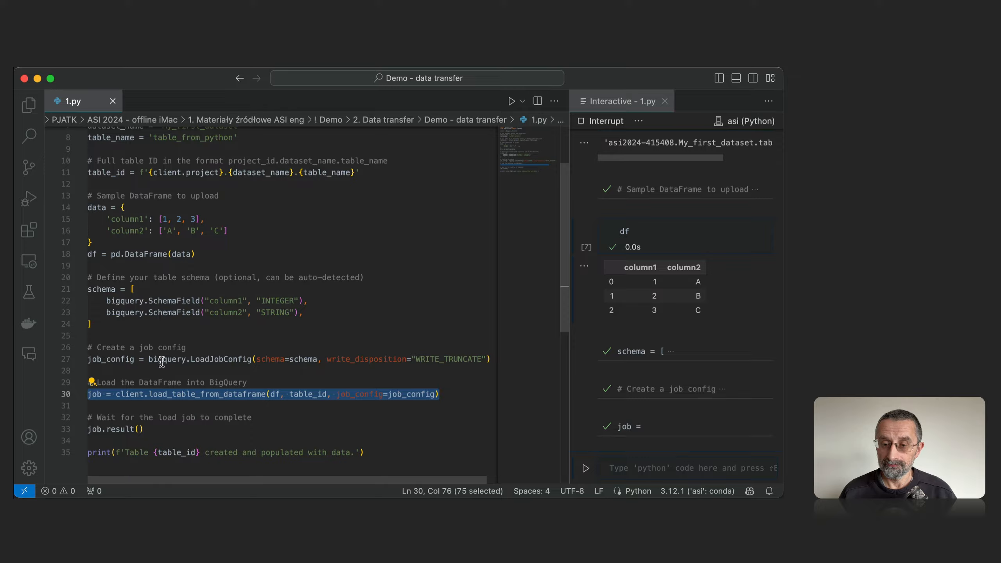
Run the job.result() line to wait for the load job to complete.
left_click(165, 429)
key("super+shift+Left")
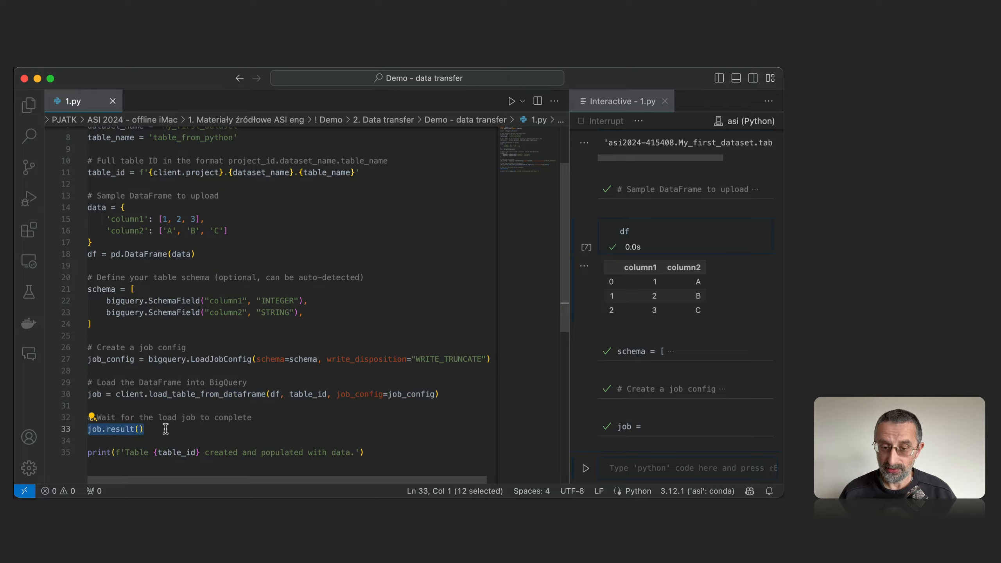
key("shift+Return")
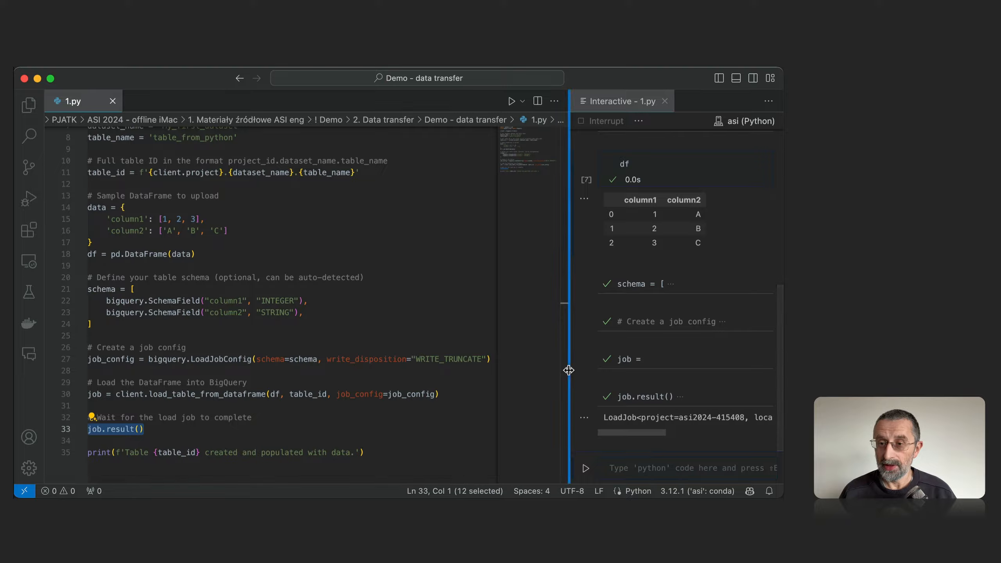
left_click(38, 79)
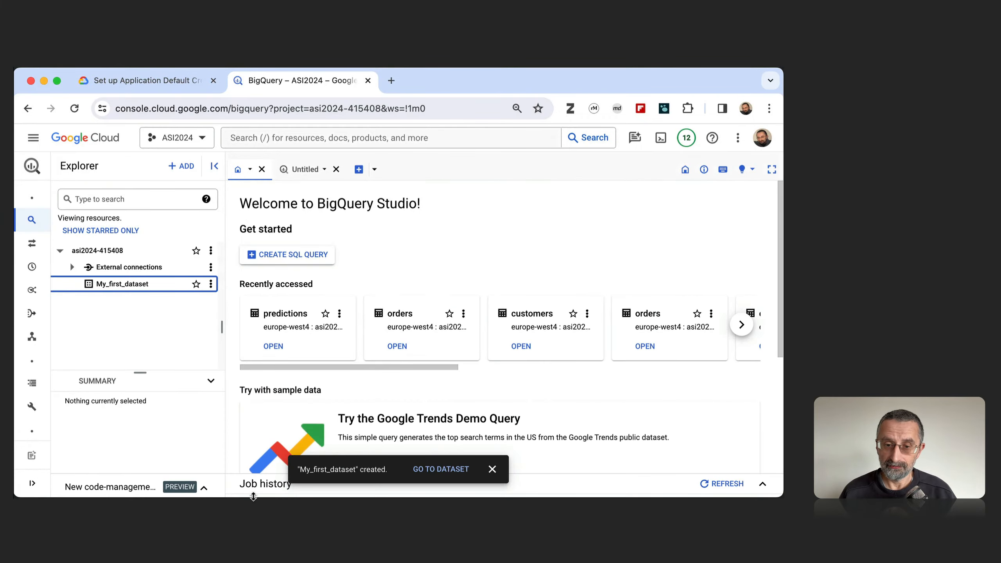
left_click(263, 117)
key("Return")
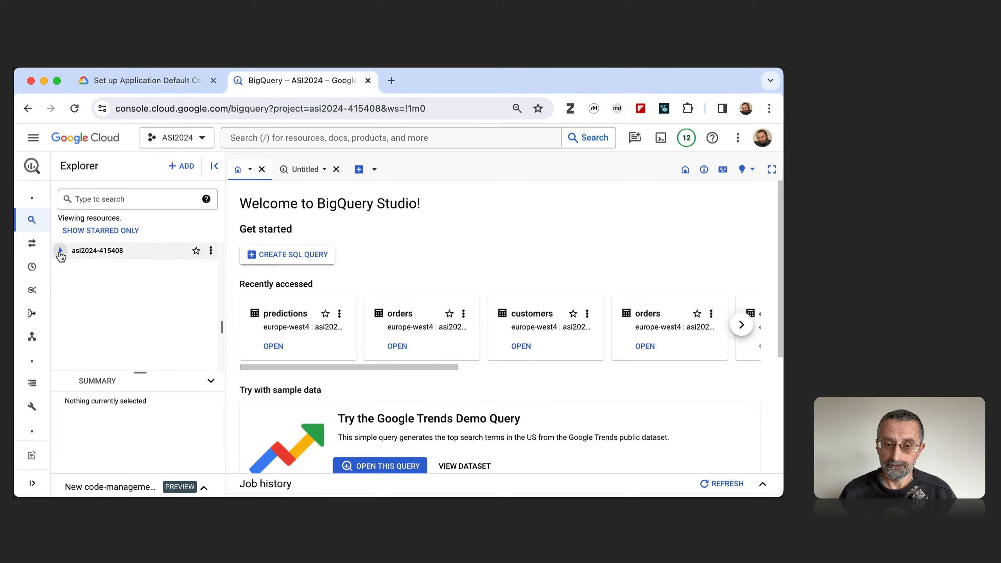
left_click(61, 251)
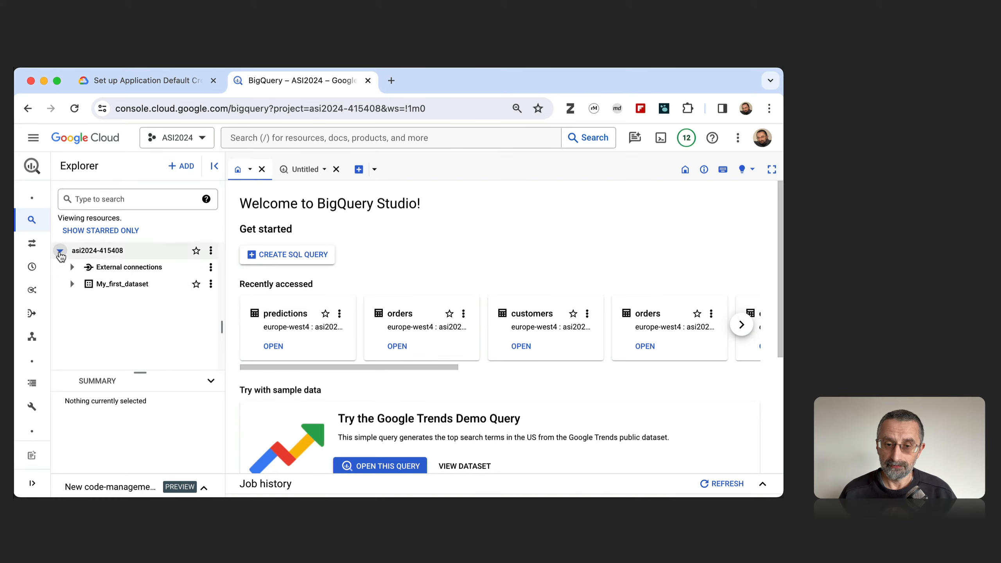
left_click(71, 284)
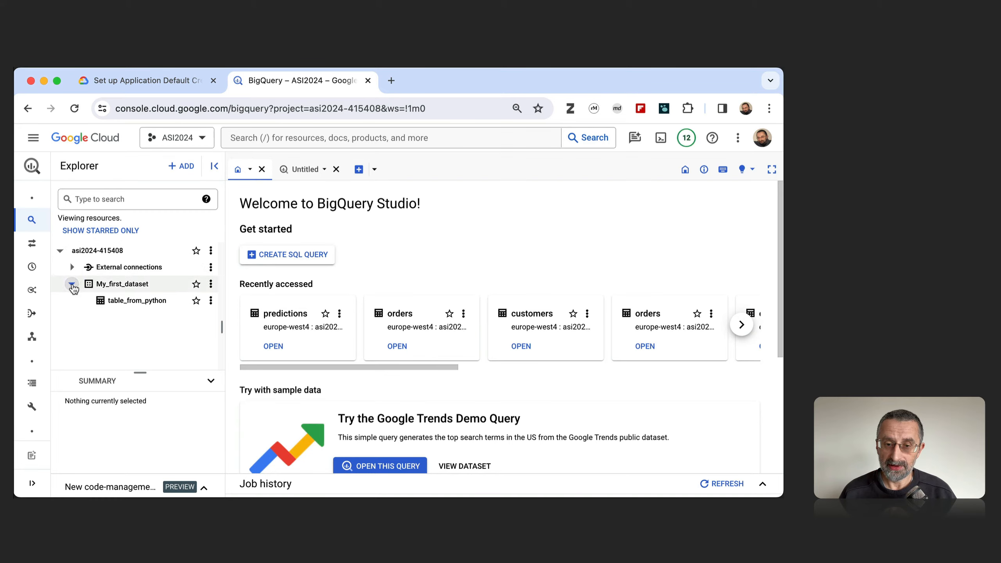
Open table_from_python and check its schema, details and data preview.
left_click(126, 302)
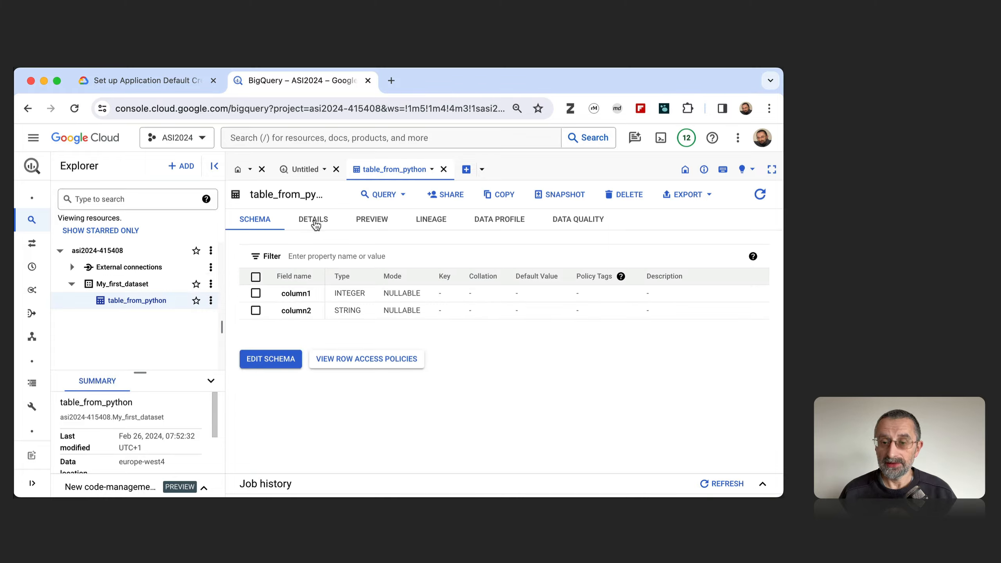
left_click(315, 223)
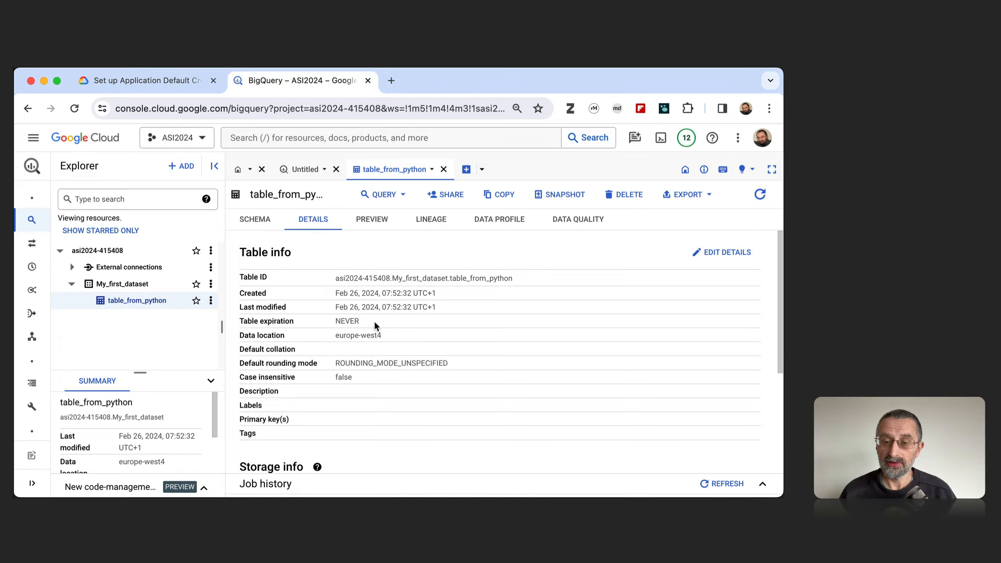
left_click(372, 221)
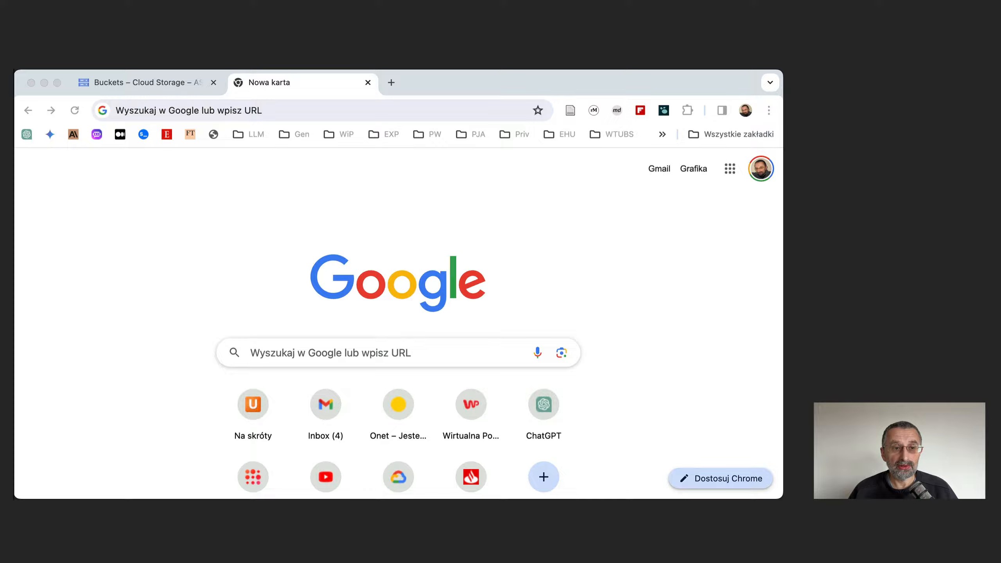
Open the Iowa Liquor Retail Sales marketplace dataset in BigQuery and browse the datasets in bigquery-public-data.
left_click(150, 169)
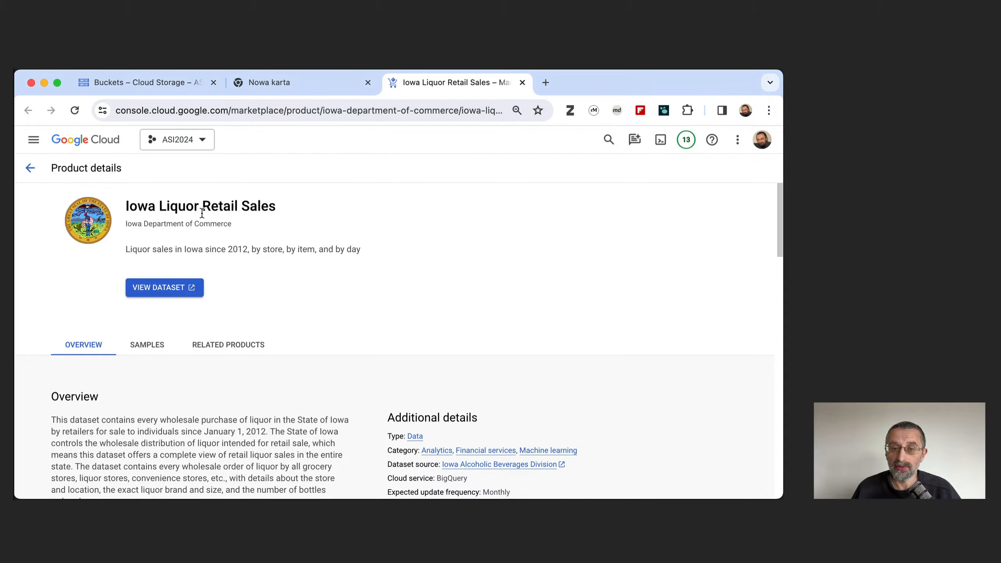
left_click(154, 288)
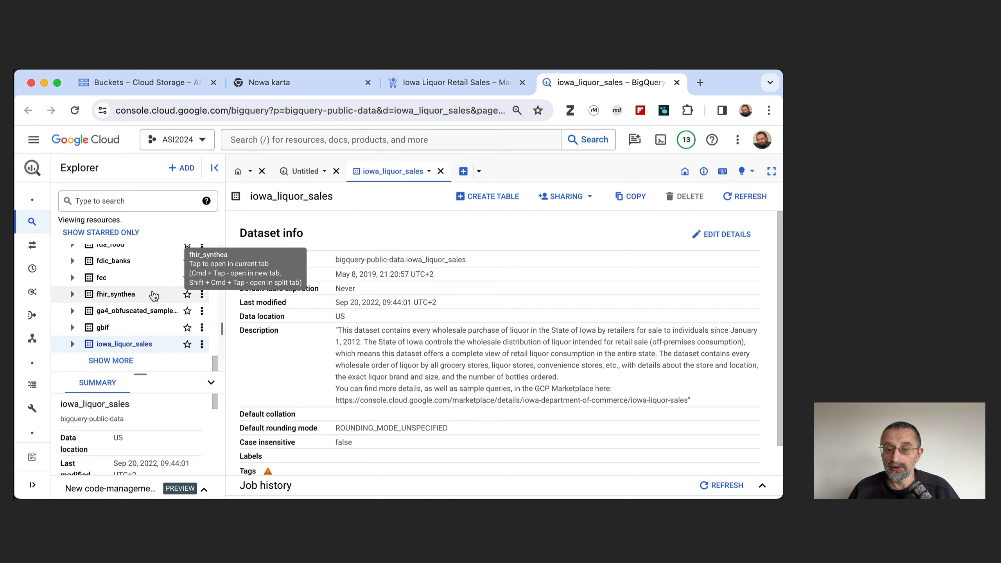
scroll(154, 296, "up", 15)
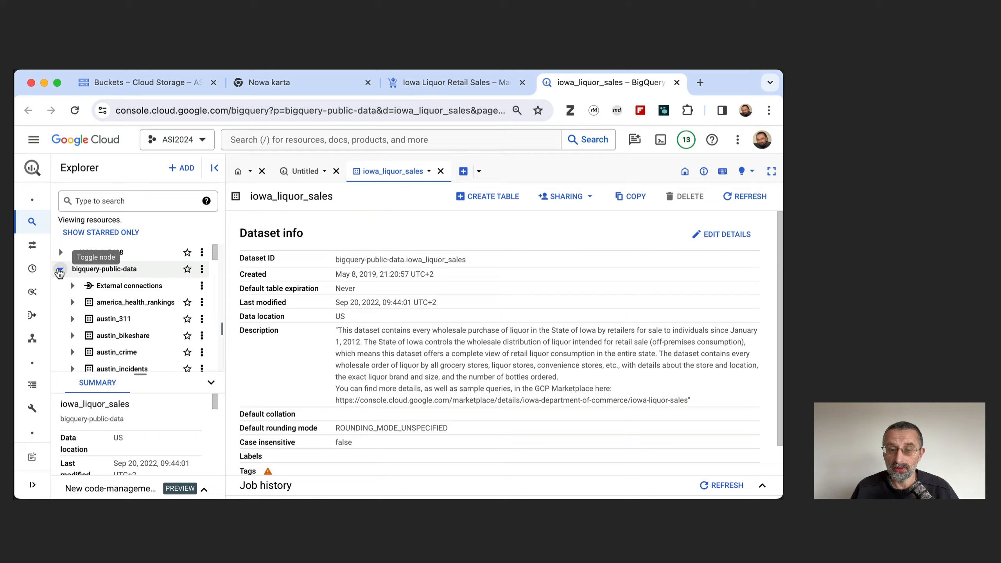
scroll(129, 313, "down", 10)
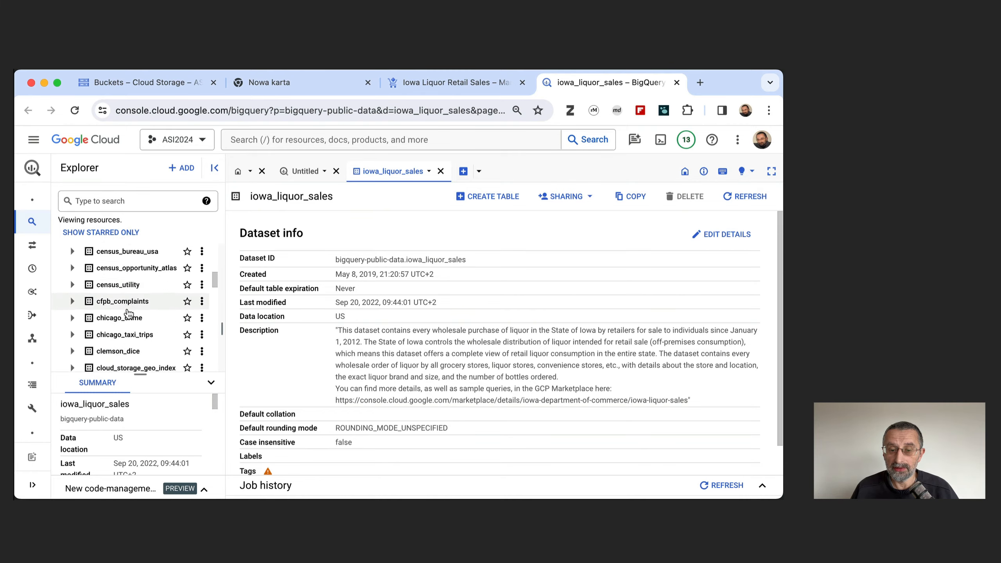
scroll(129, 314, "down", 10)
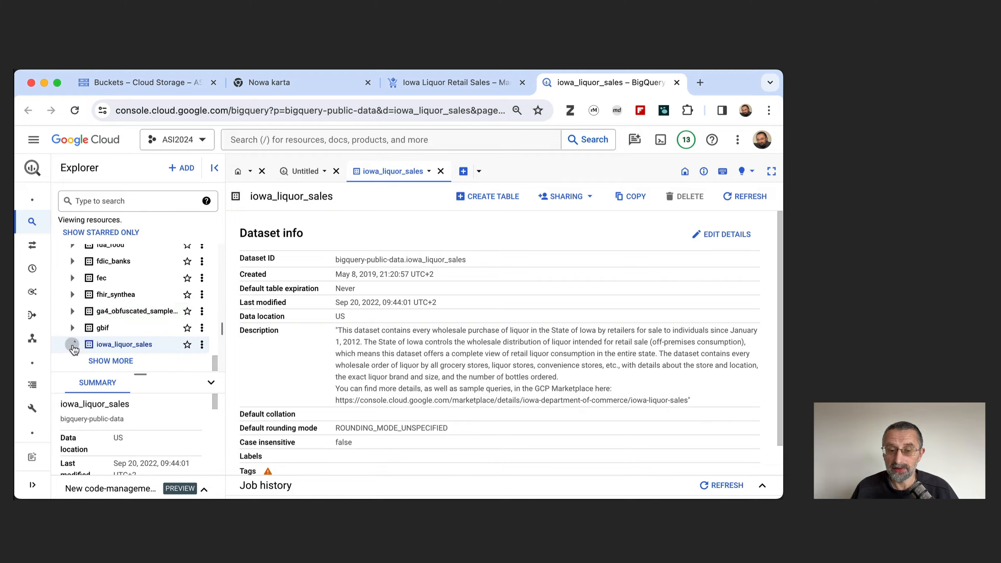
Open the sales table in iowa_liquor_sales and examine the fields in its schema.
left_click(72, 345)
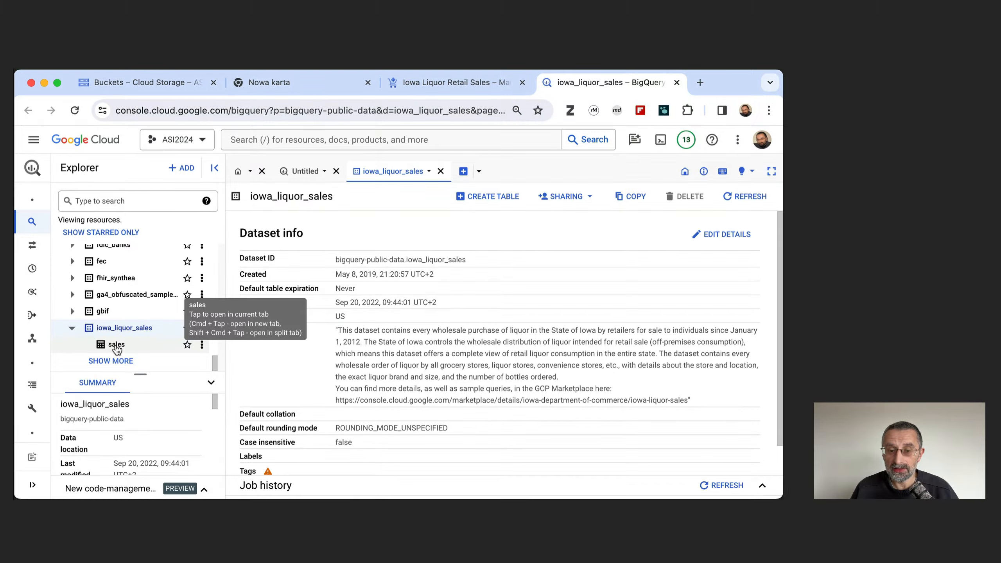
left_click(116, 346)
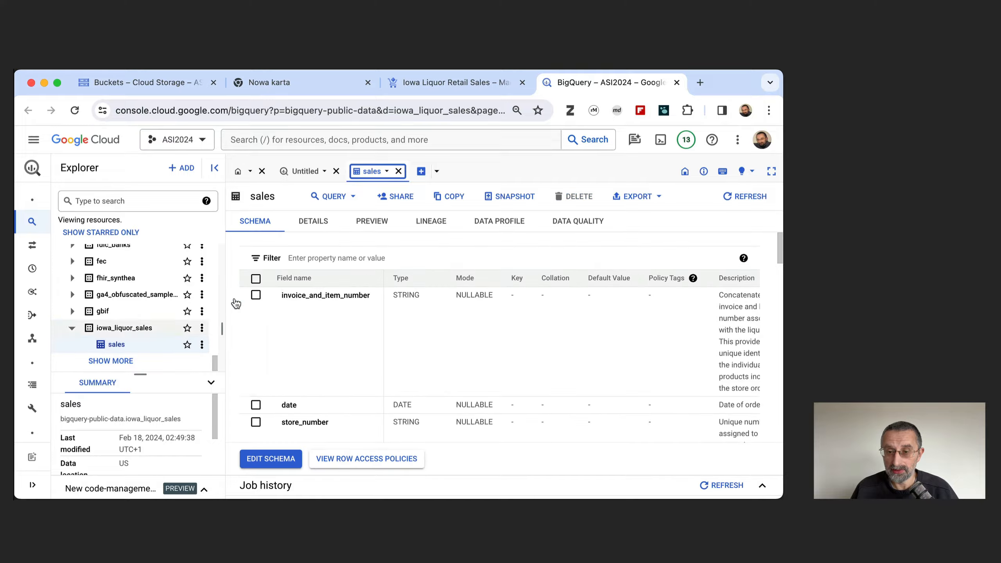
scroll(340, 330, "down", 15)
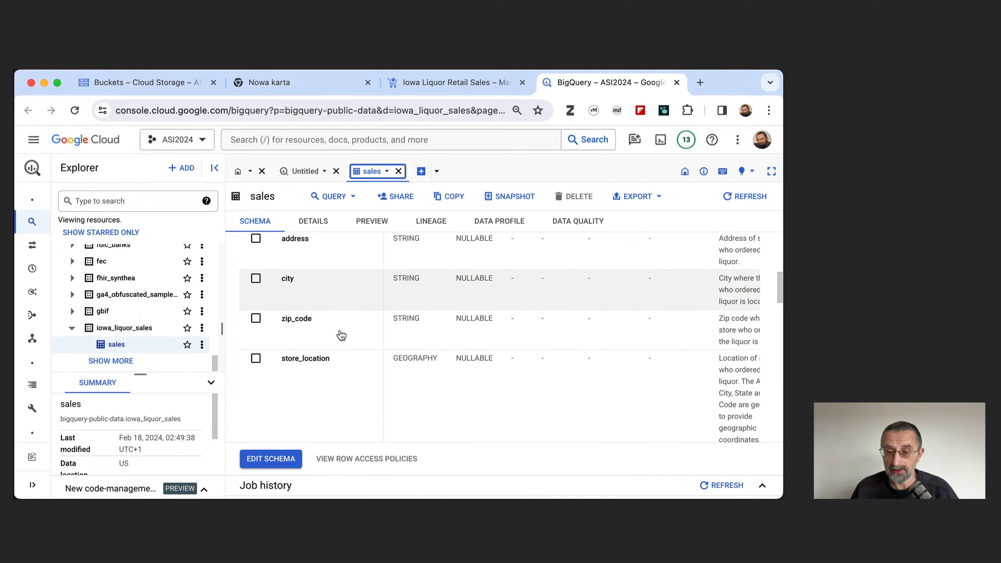
scroll(341, 335, "down", 5)
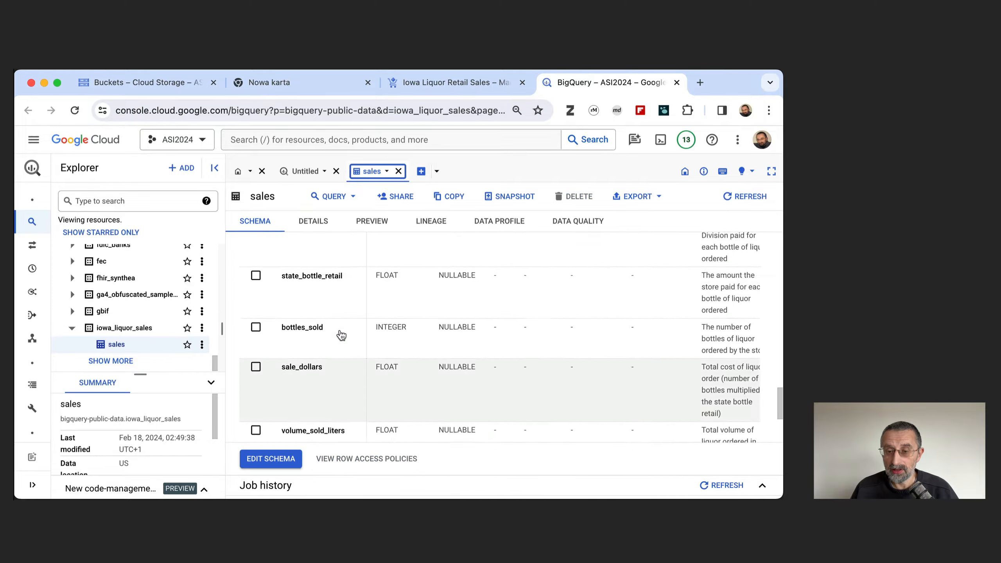
scroll(339, 335, "up", 20)
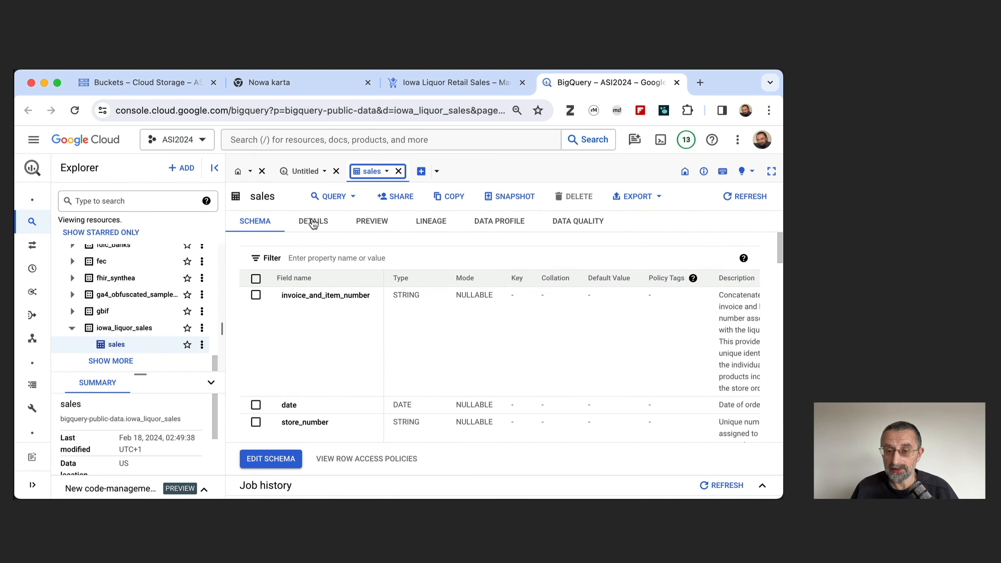
Review the sales table's details and storage info, and preview its rows.
left_click(313, 222)
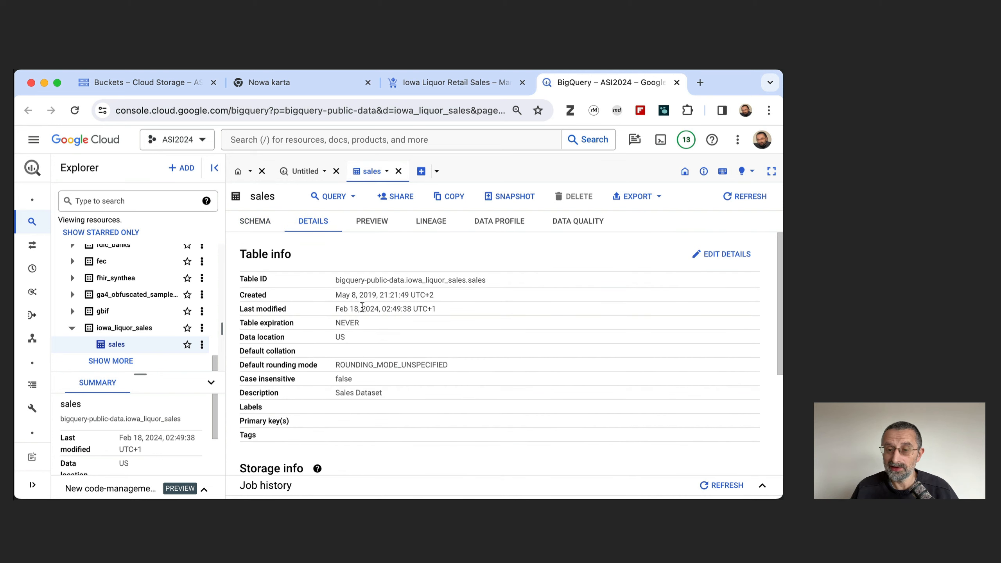
scroll(362, 307, "down", 5)
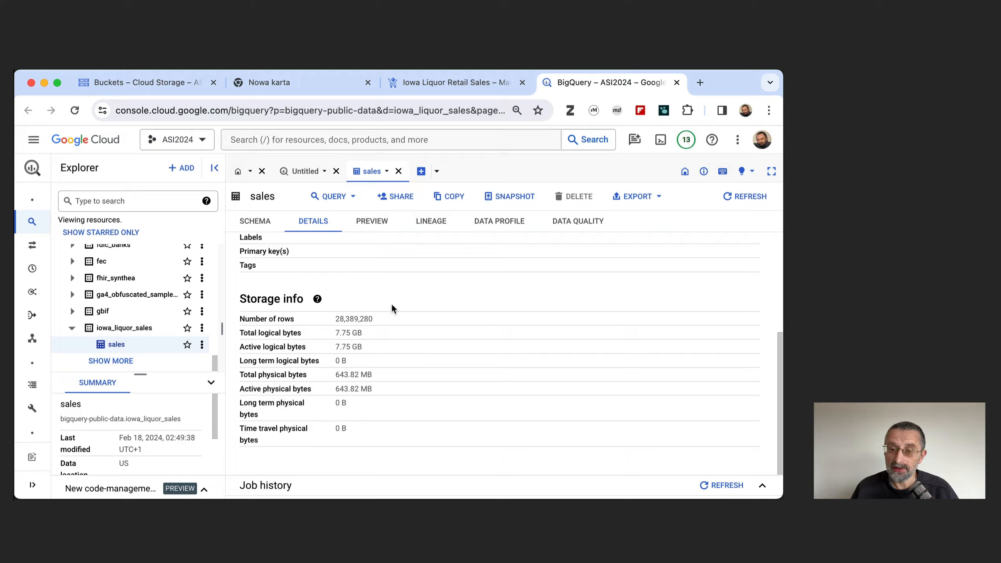
left_click(372, 224)
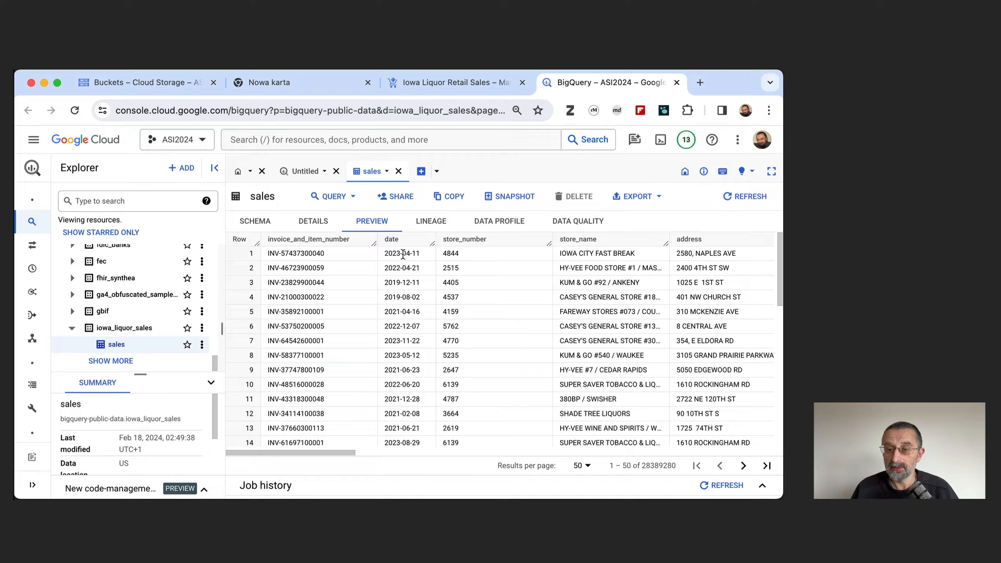
scroll(466, 255, "right", 5)
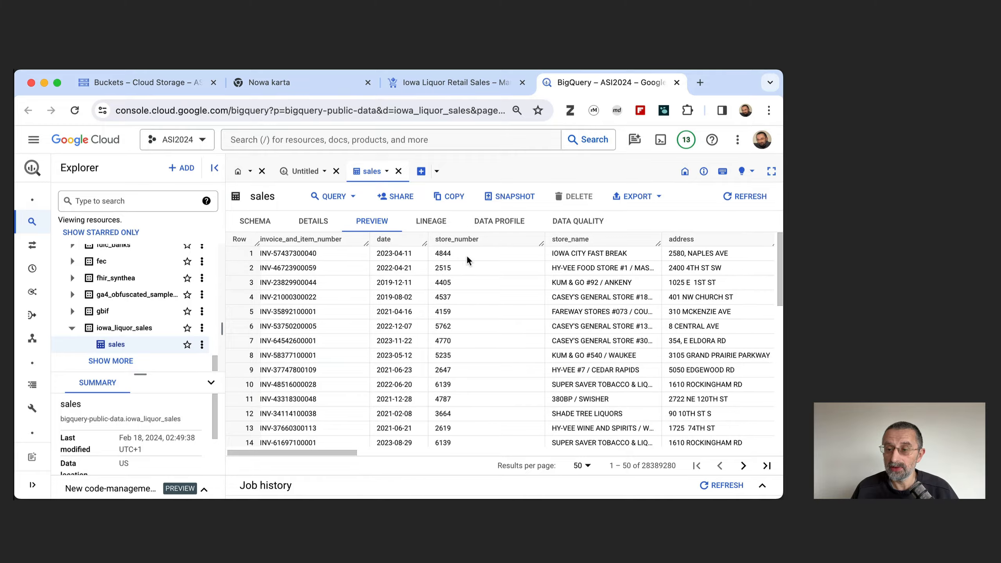
Examine the columns of the sales table preview from invoice number to volume sold, and open the table's export options.
scroll(467, 255, "right", 8)
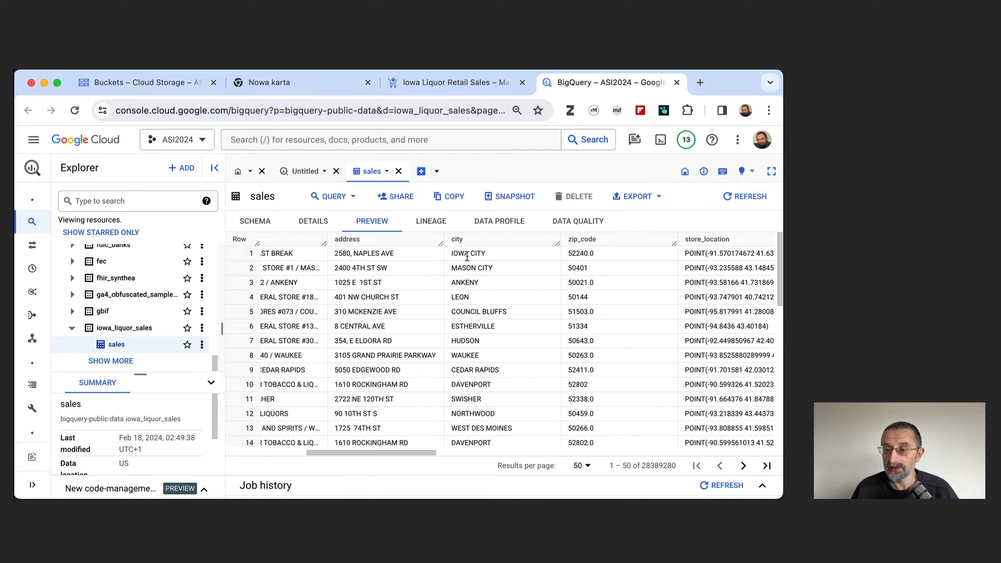
scroll(467, 256, "right", 5)
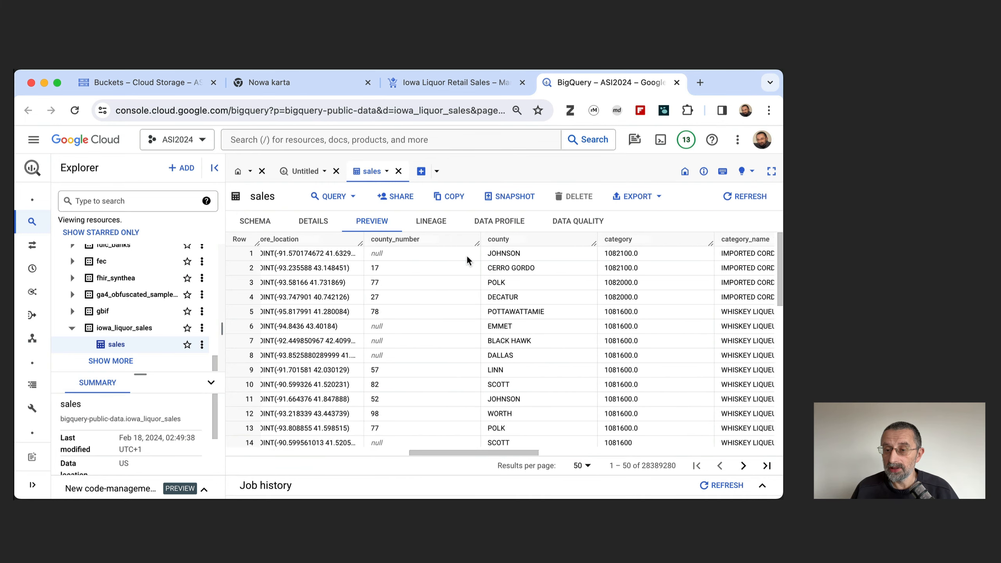
scroll(466, 255, "right", 5)
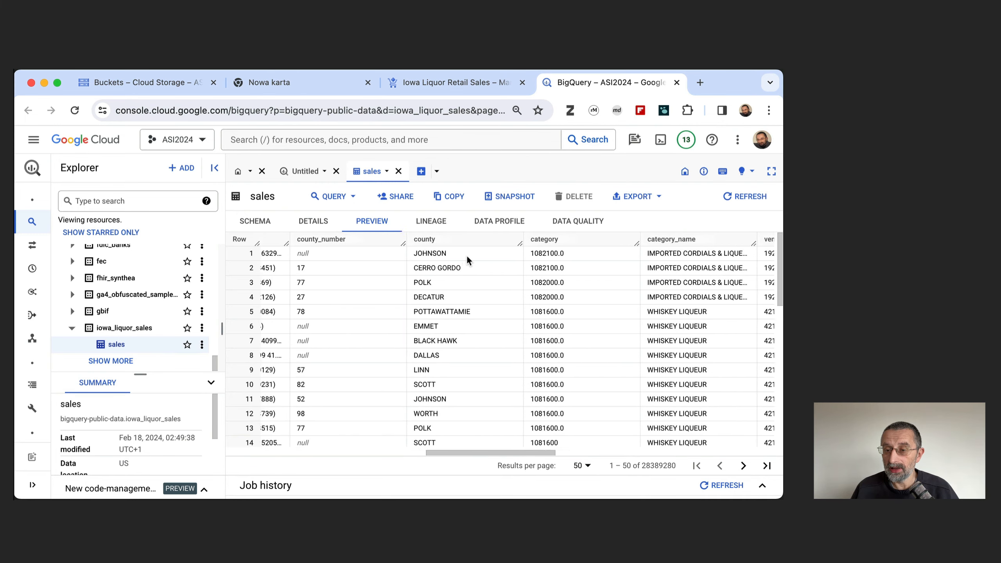
scroll(466, 255, "right", 4)
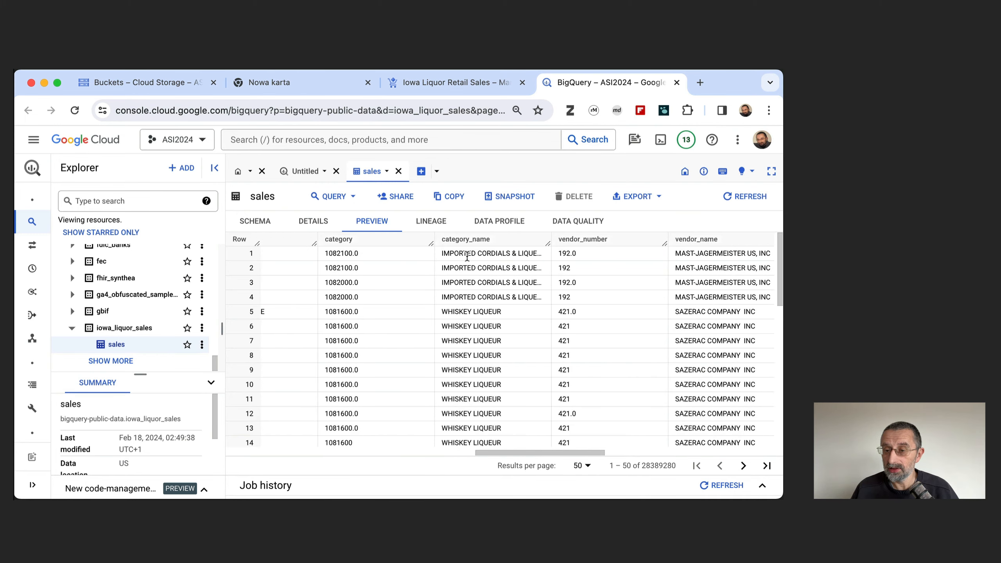
scroll(466, 256, "right", 5)
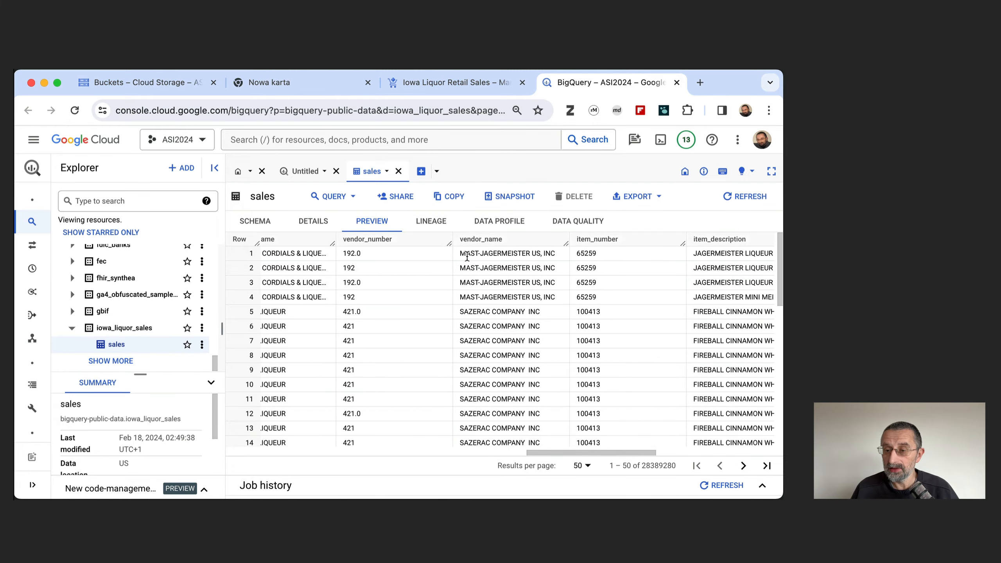
scroll(466, 256, "right", 8)
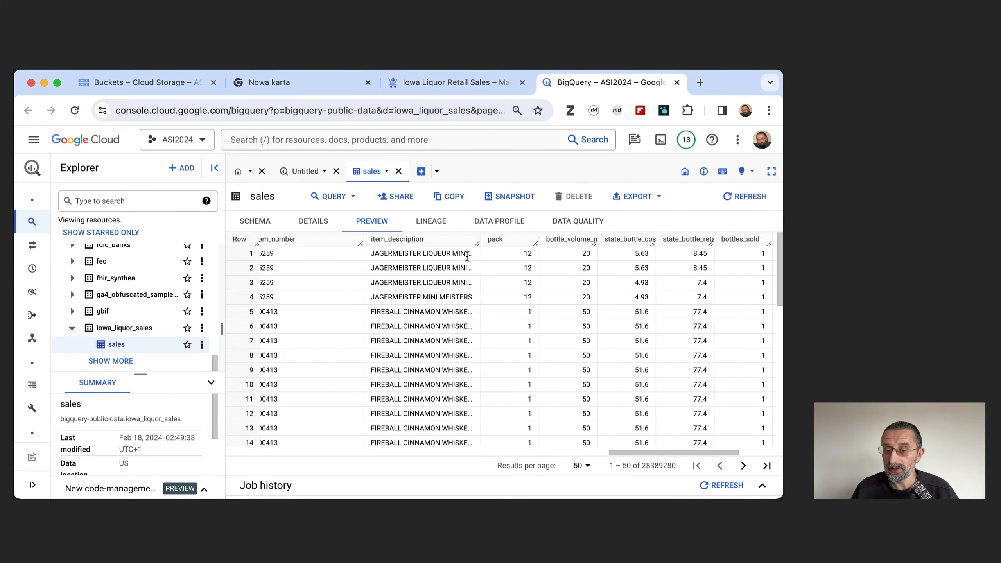
scroll(467, 256, "left", 3)
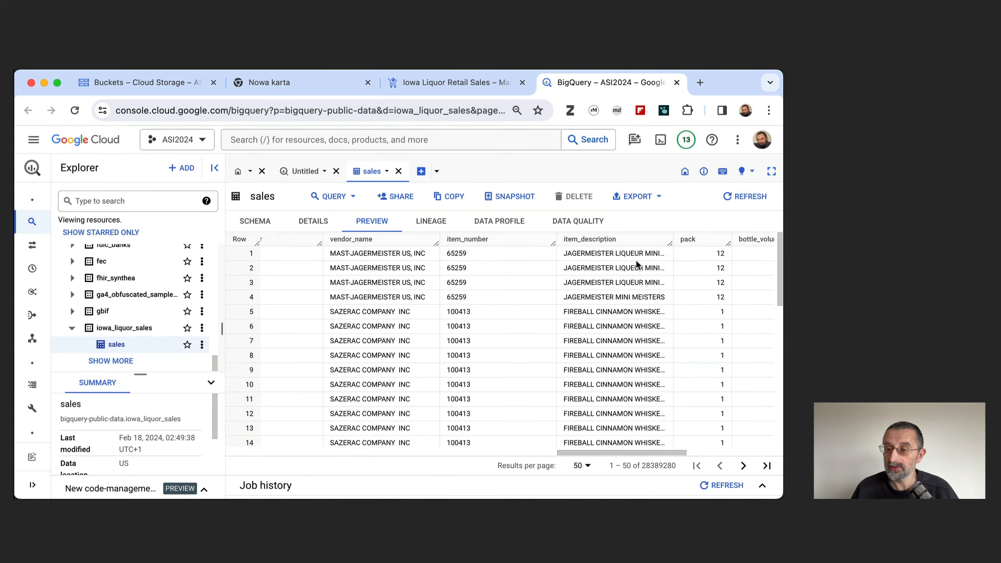
scroll(636, 263, "right", 1)
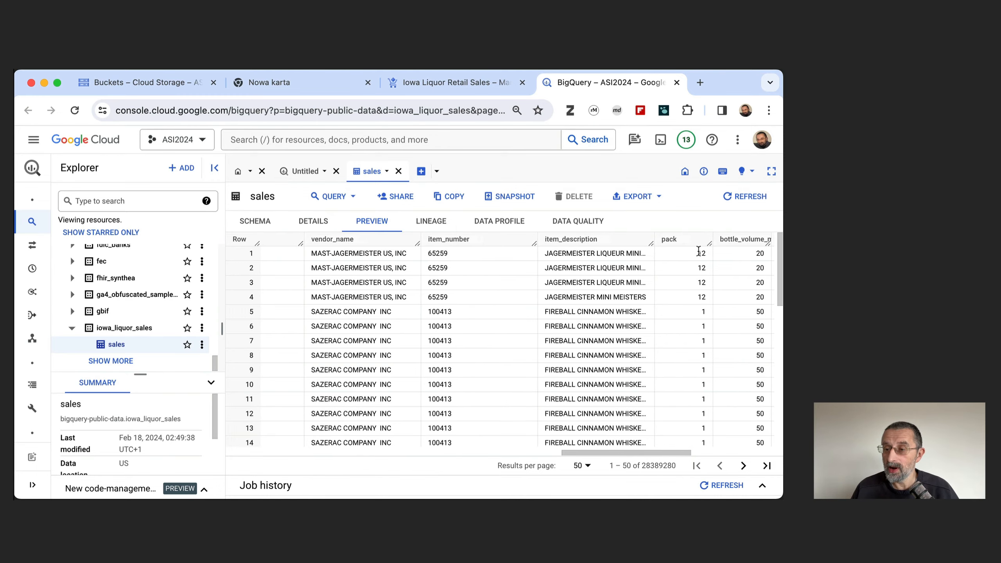
scroll(697, 250, "right", 10)
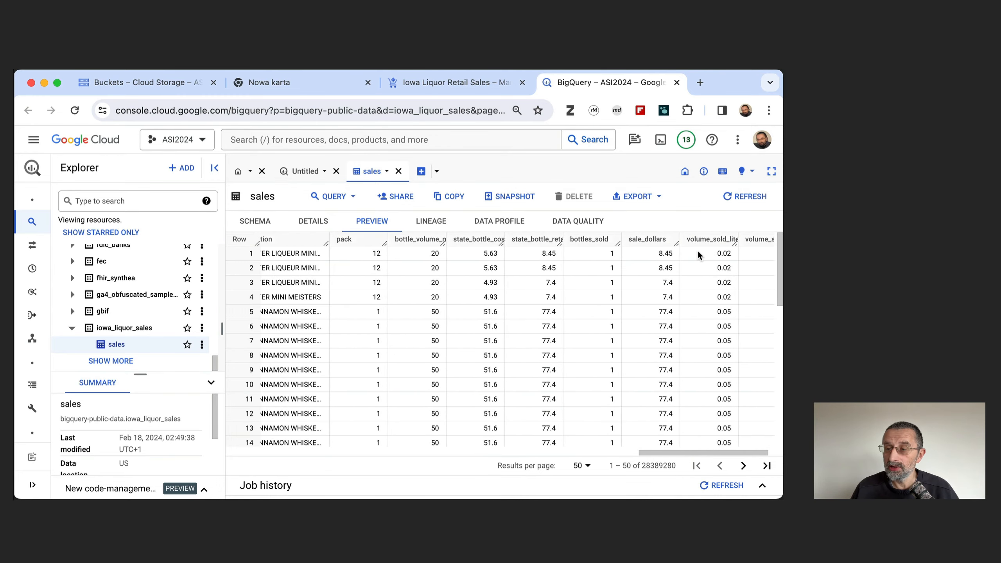
scroll(697, 252, "left", 15)
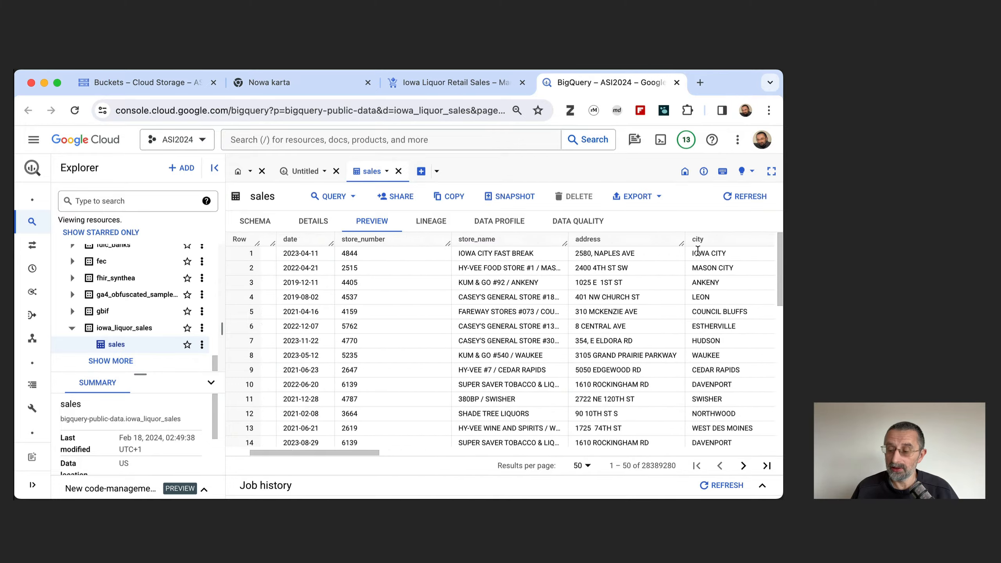
scroll(698, 250, "left", 1)
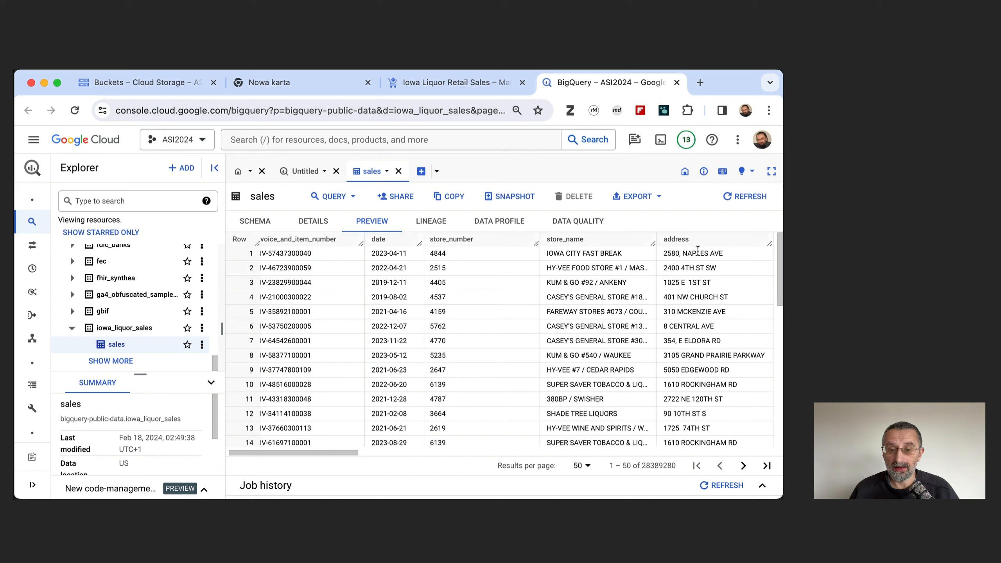
left_click(653, 202)
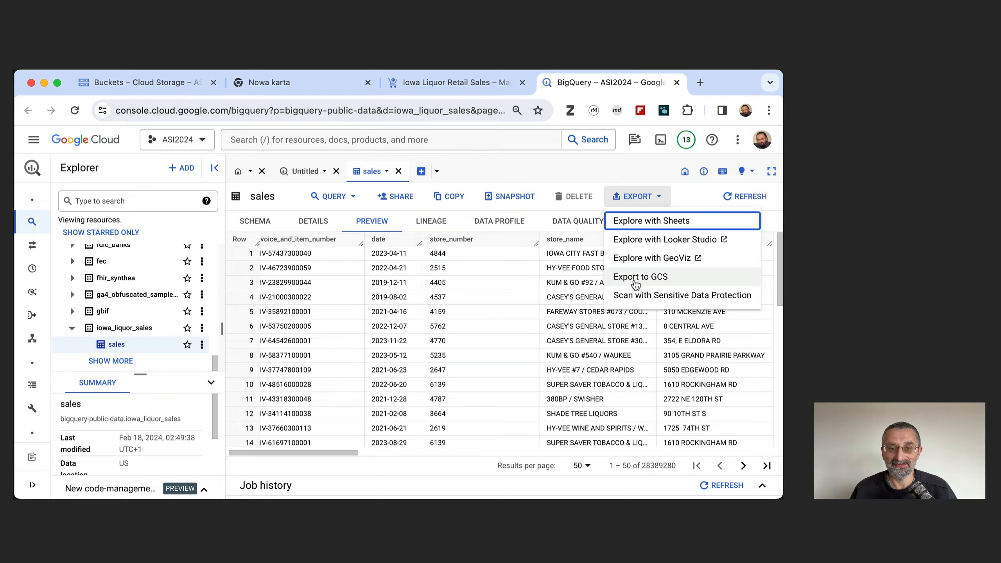
Go to the Cloud Storage buckets page, dismiss the notification and start creating a new bucket.
left_click(151, 85)
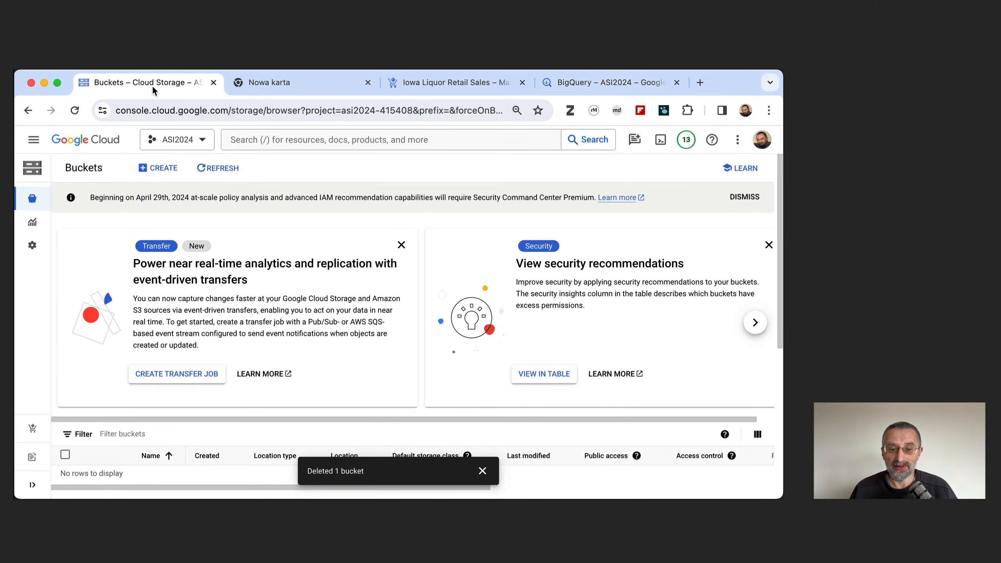
scroll(255, 279, "down", 5)
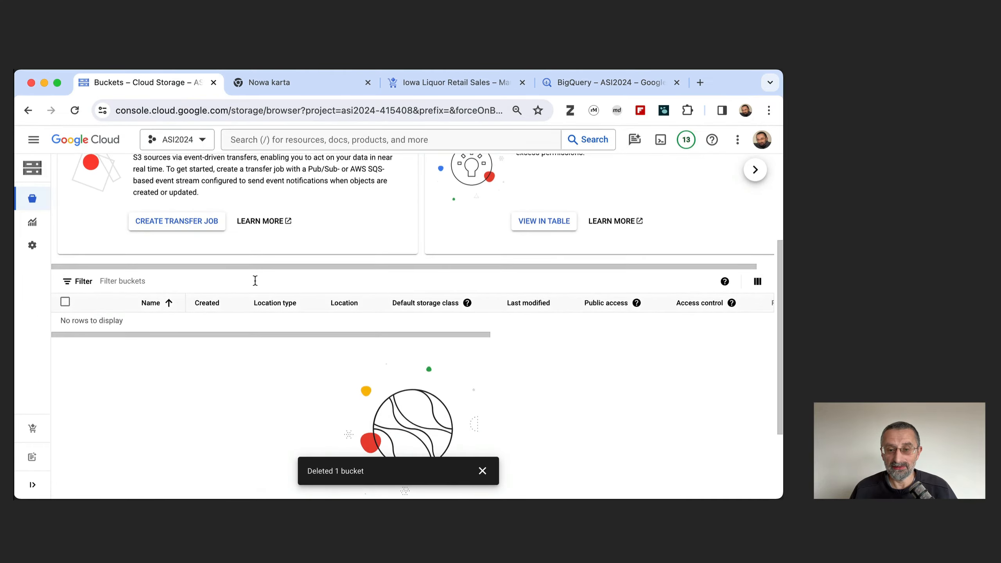
scroll(255, 280, "down", 3)
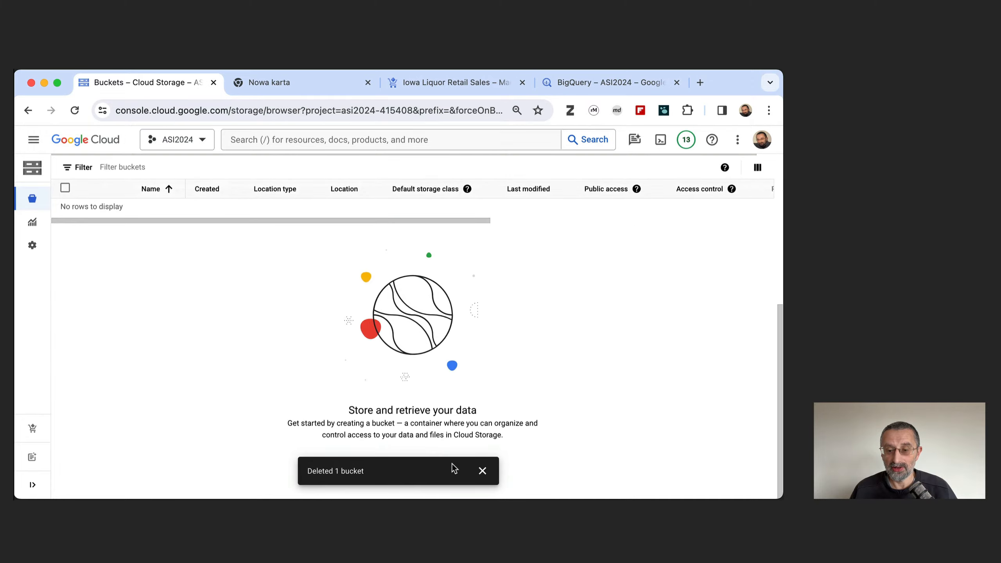
left_click(482, 470)
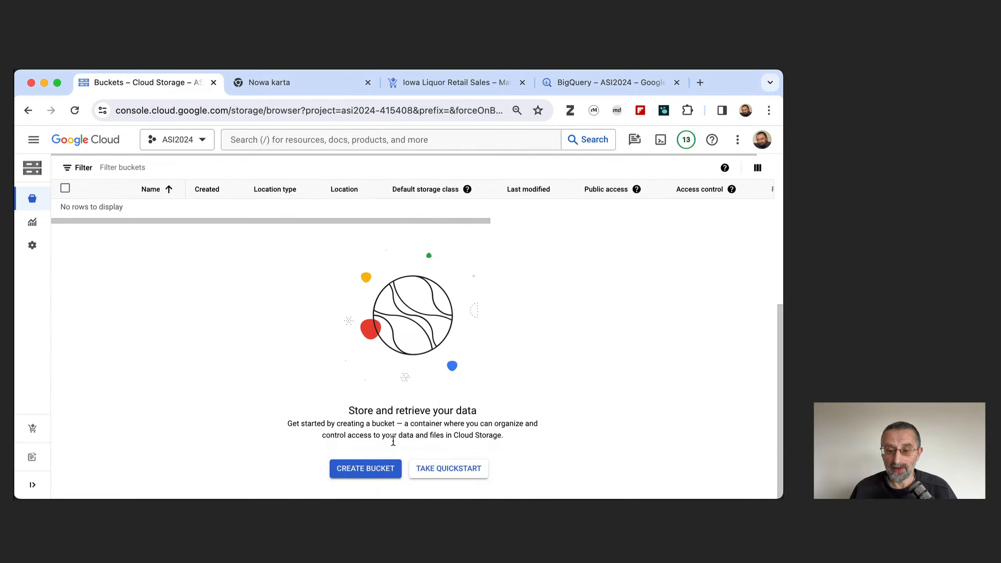
left_click(362, 469)
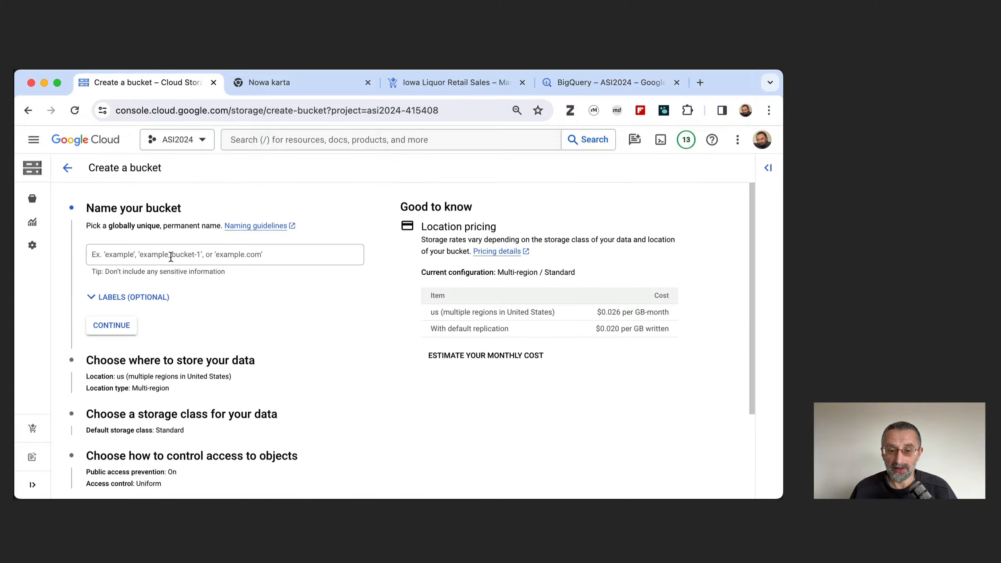
Name the new bucket asi-2024 and continue to the storage location settings.
left_click(171, 257)
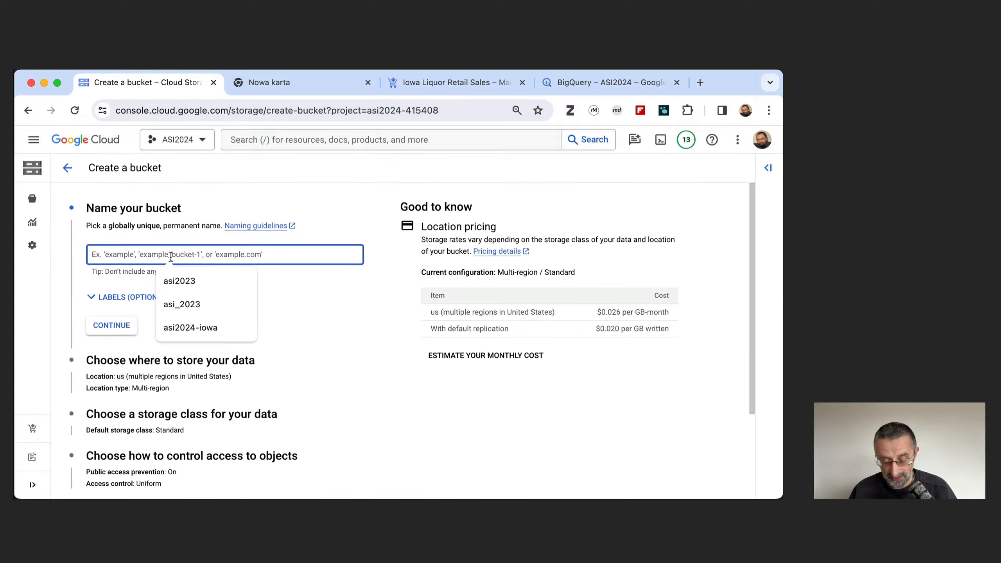
type("asi202")
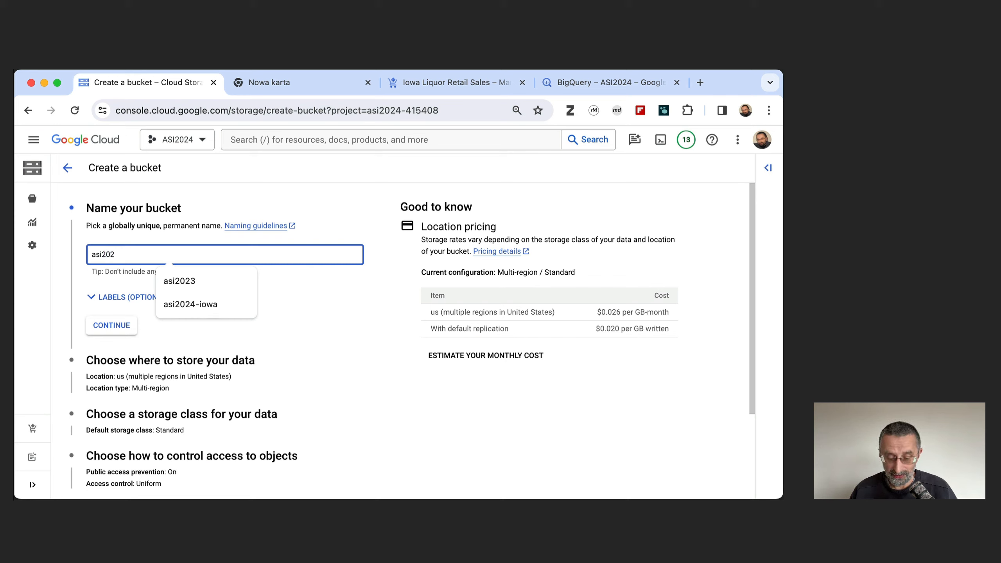
type("4")
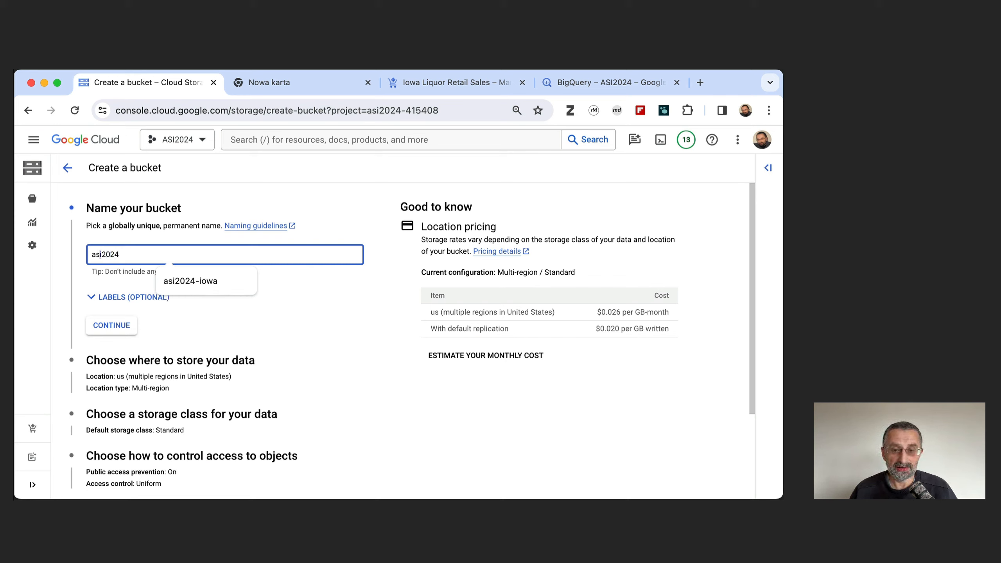
left_click(101, 254)
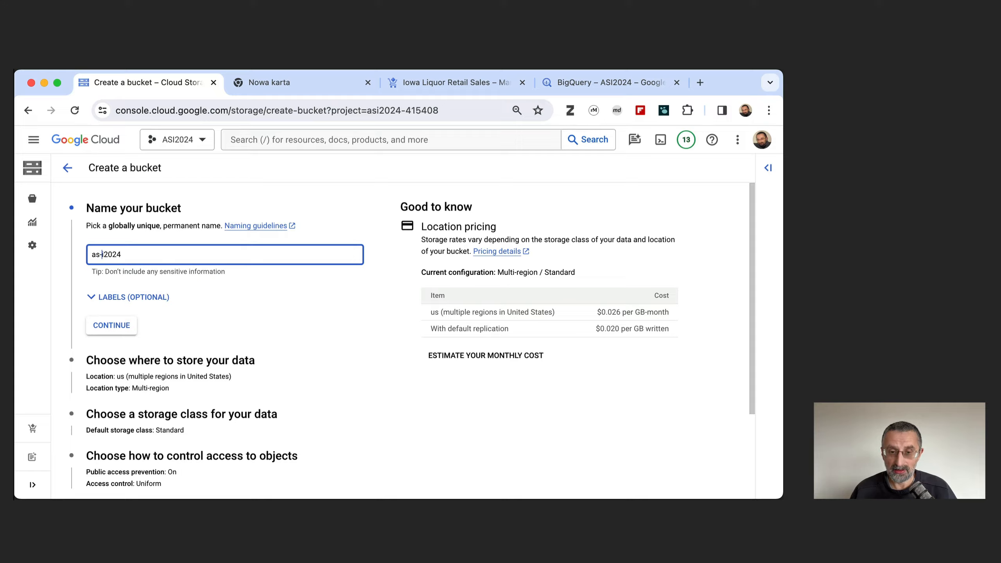
left_click(114, 328)
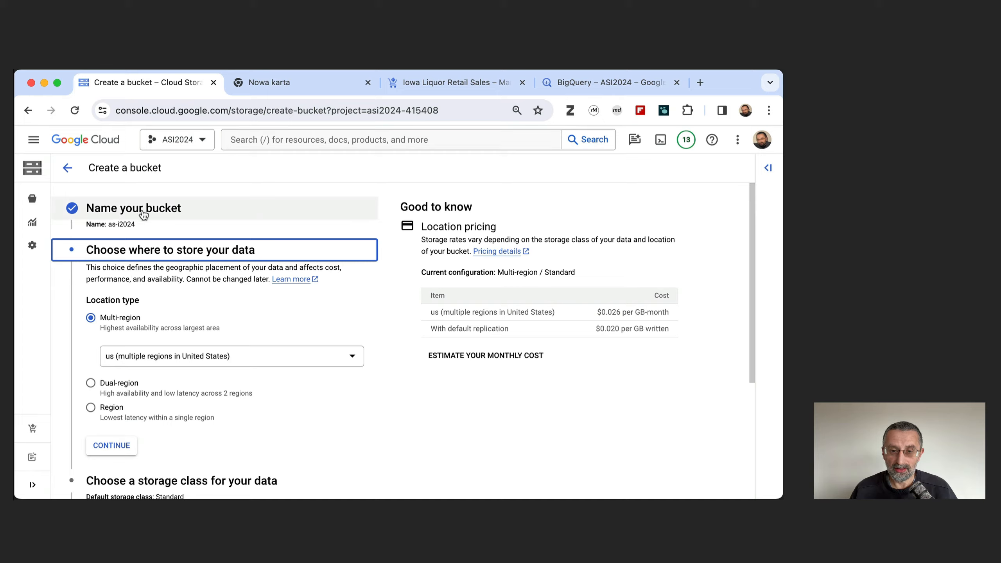
left_click(121, 213)
left_click(105, 255)
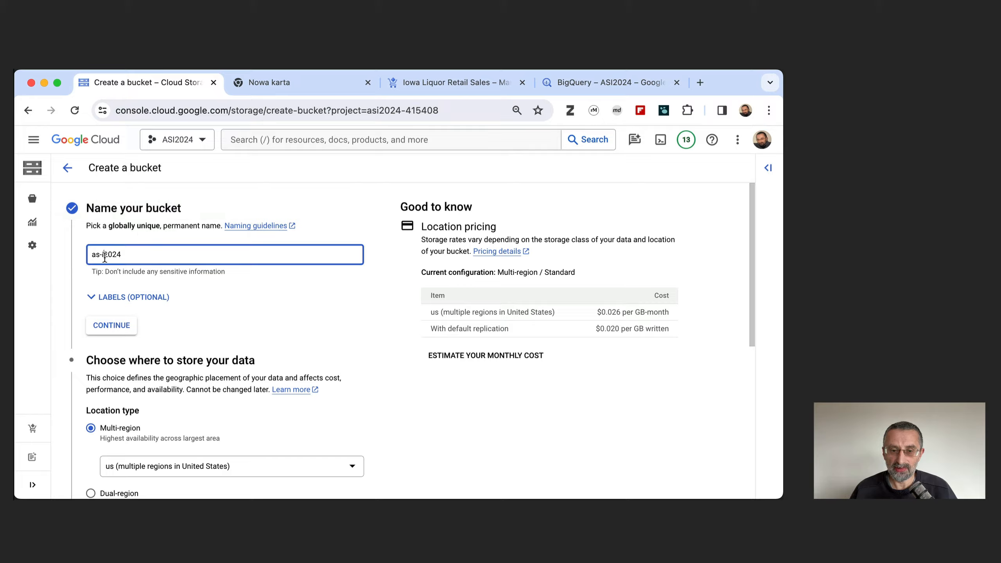
key("BackSpace")
key("BackSpace")
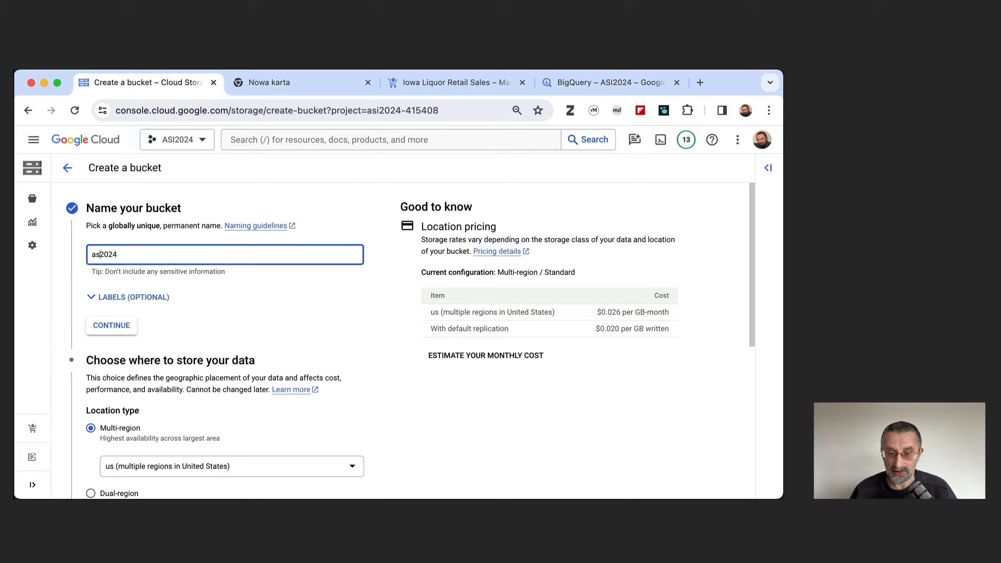
type("i")
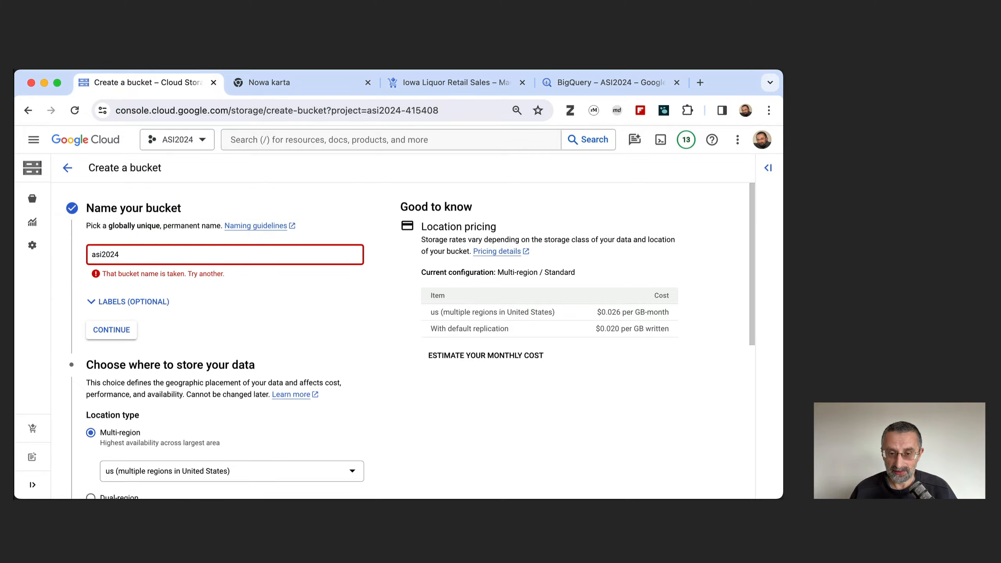
type("-")
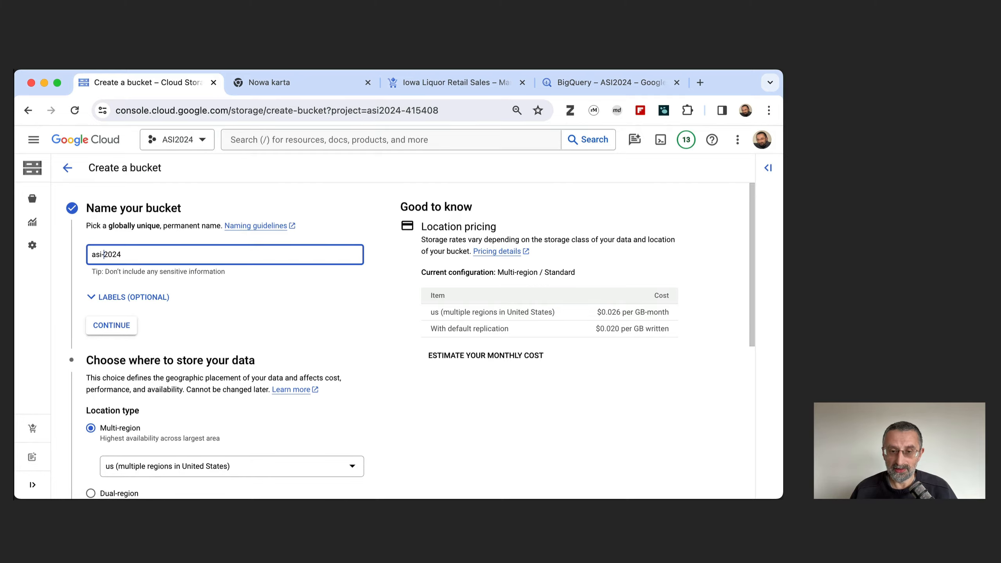
left_click(111, 326)
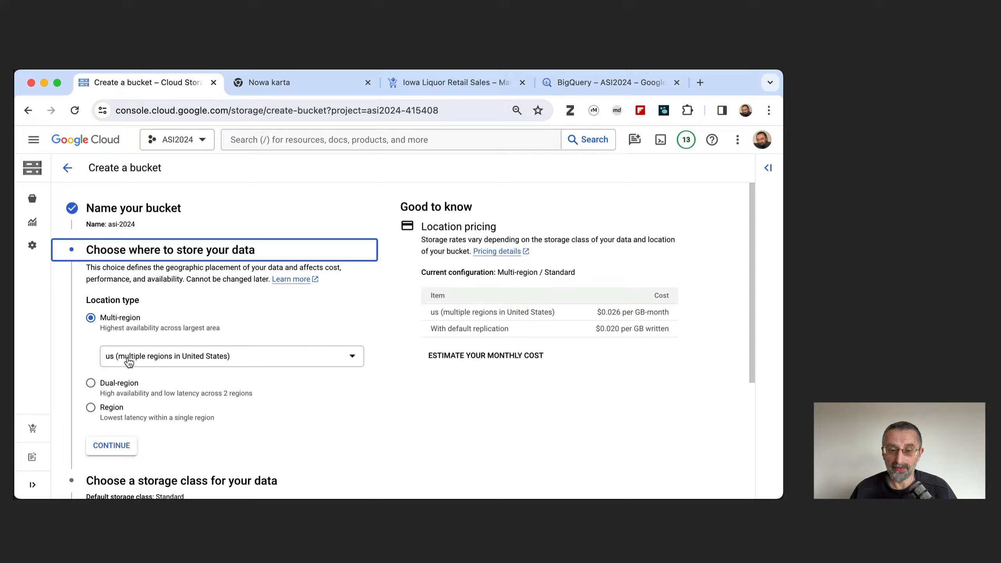
Set the bucket's location type to Region with europe-west4 (Netherlands) and continue to the storage class settings.
left_click(91, 408)
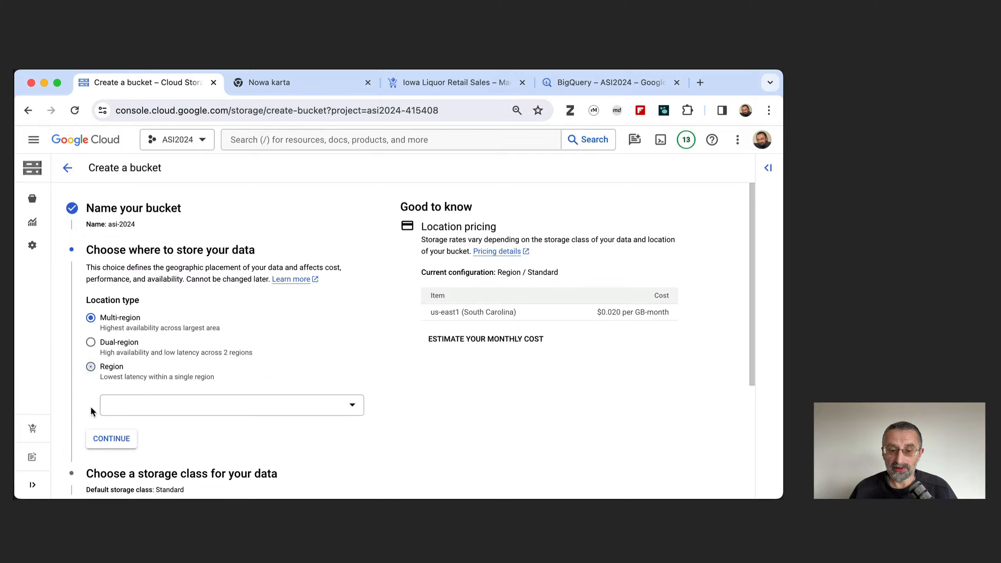
left_click(150, 406)
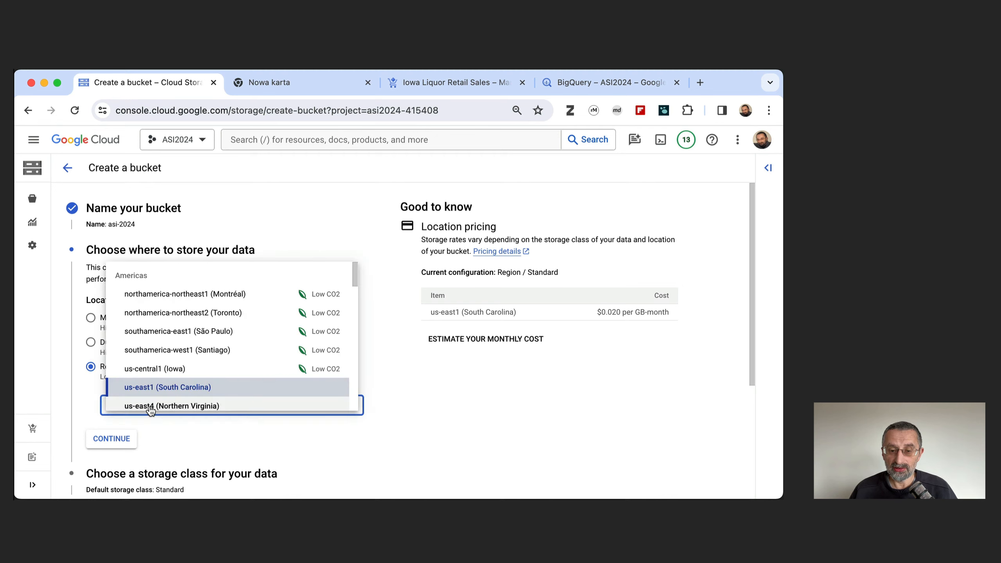
scroll(177, 357, "down", 5)
scroll(176, 358, "down", 6)
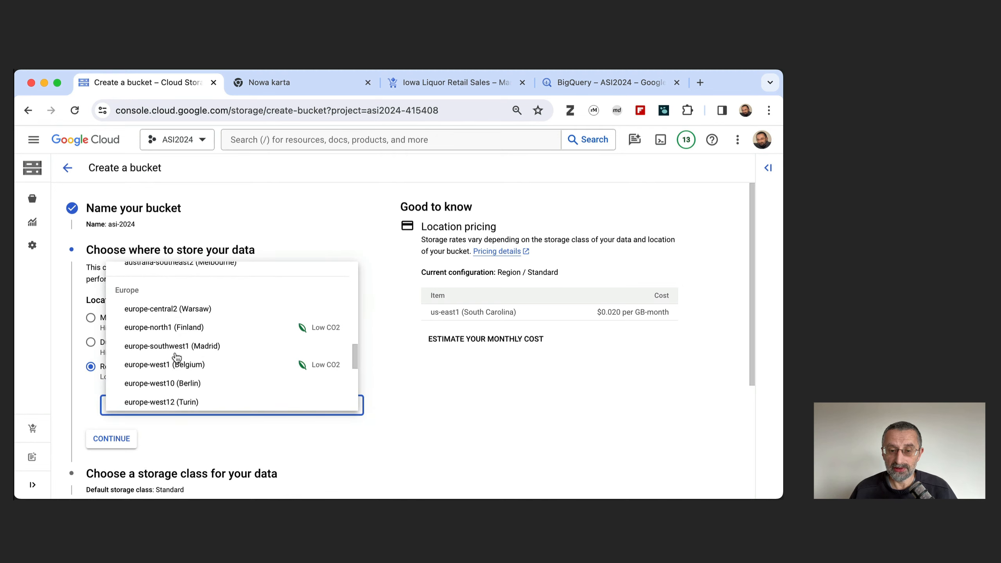
scroll(176, 358, "down", 1)
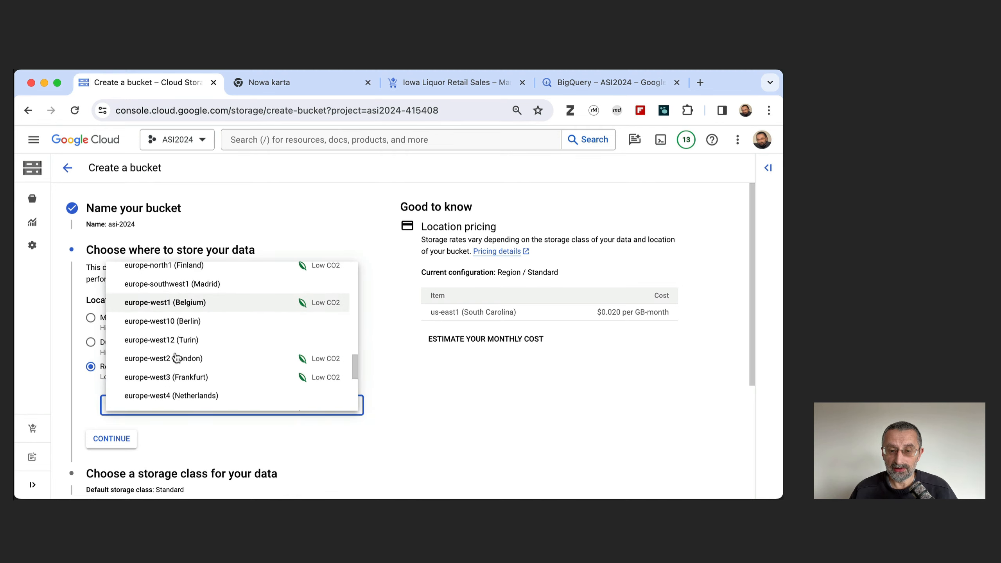
scroll(176, 357, "up", 2)
scroll(176, 358, "down", 1)
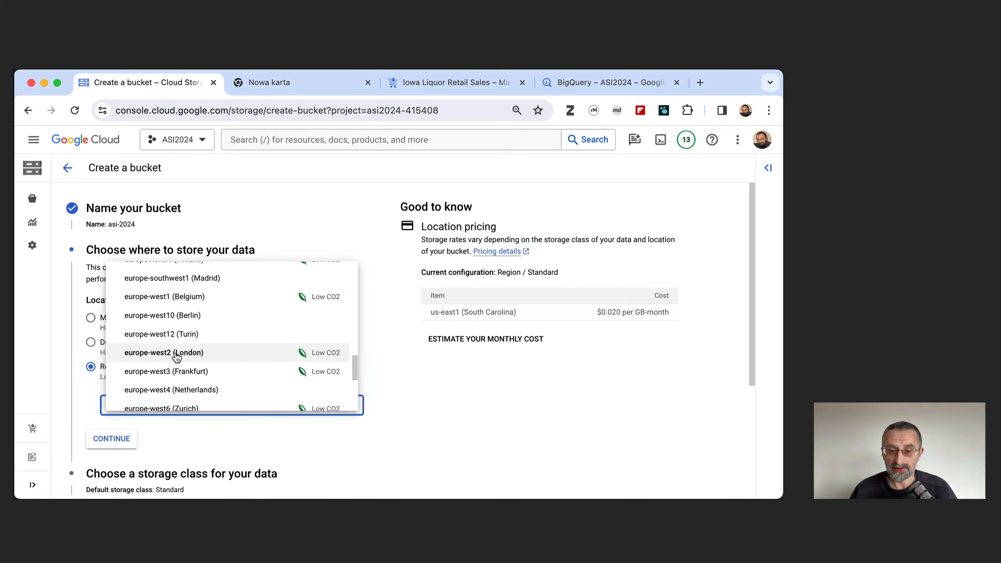
left_click(169, 390)
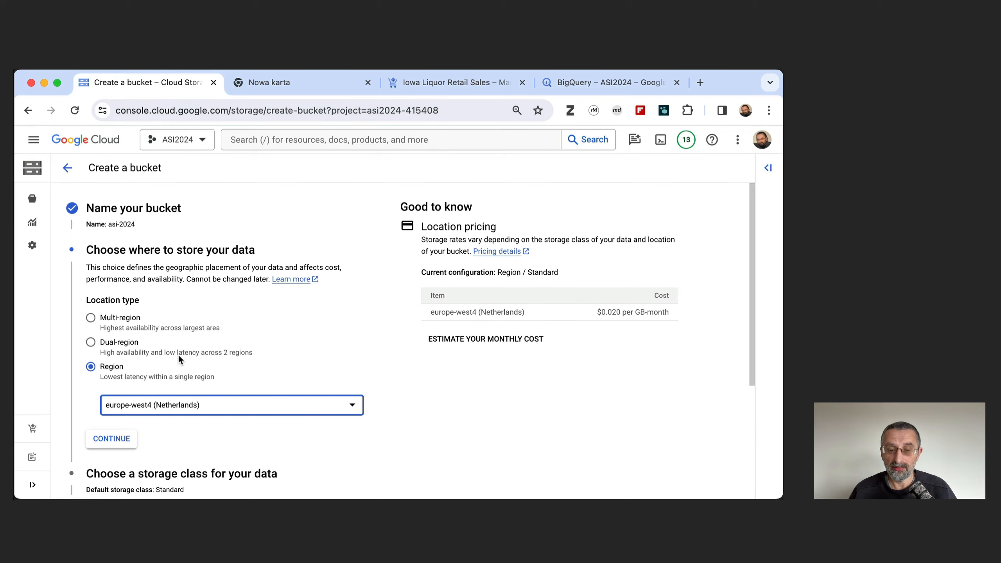
scroll(178, 354, "down", 3)
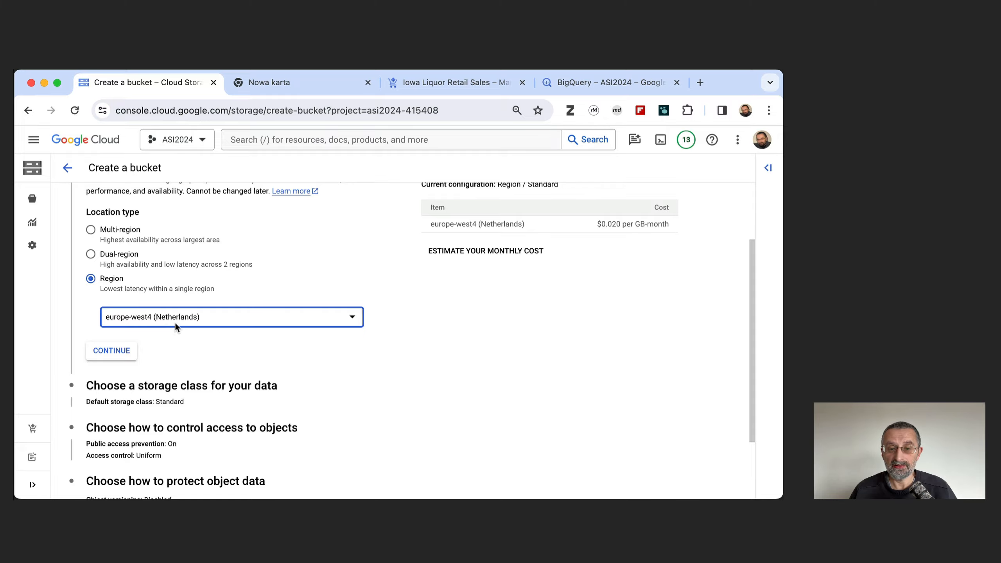
left_click(112, 351)
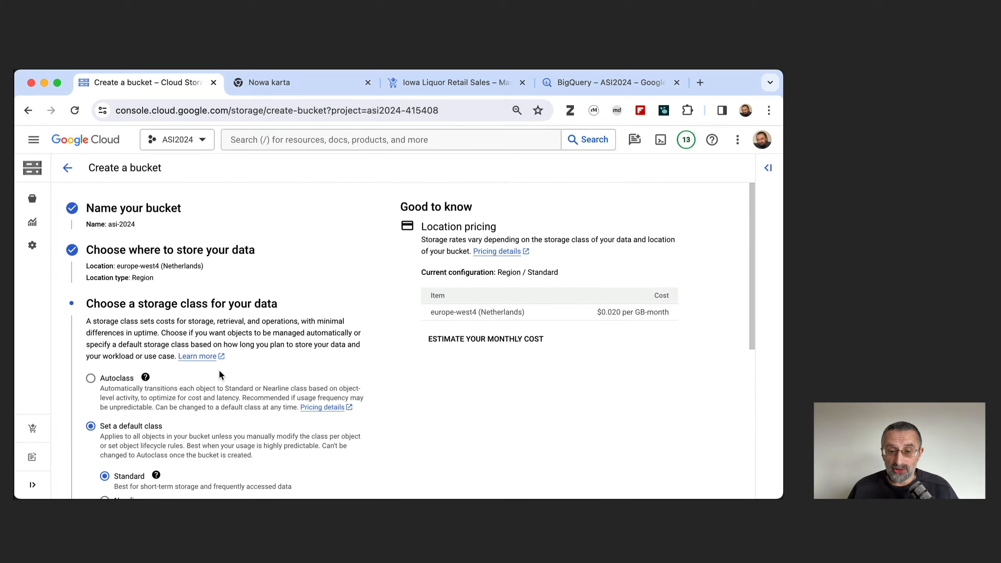
Keep Standard as the bucket's default storage class and continue to the object access settings.
scroll(219, 370, "down", 2)
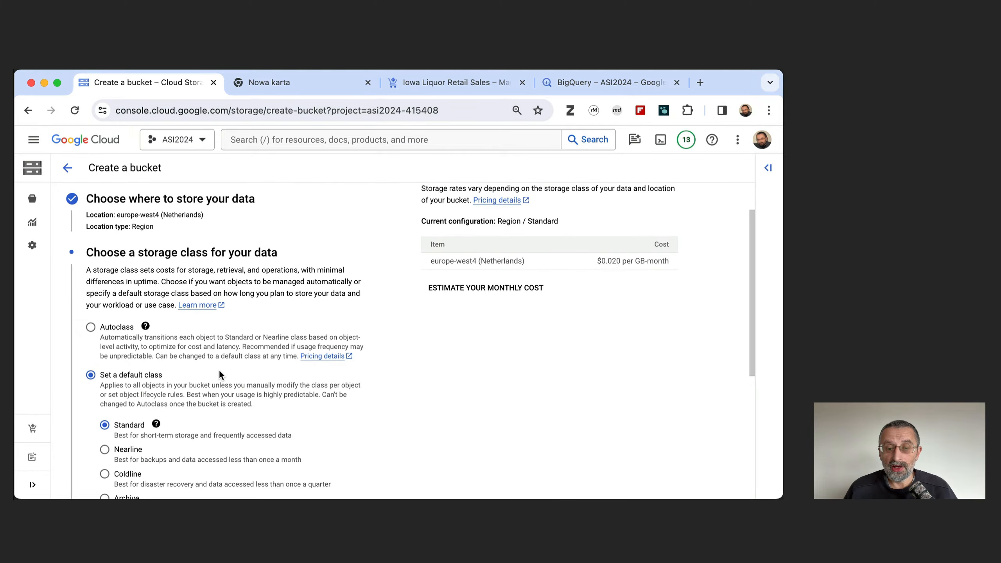
scroll(218, 371, "down", 2)
scroll(219, 369, "down", 1)
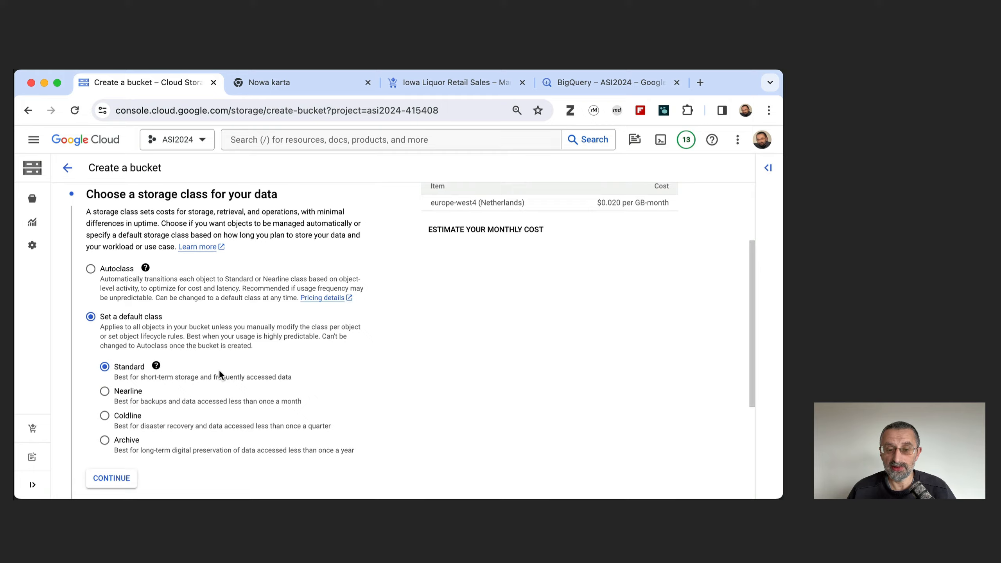
left_click(112, 478)
Accept Uniform access control and the default data protection, then create the bucket with public access prevention enforced.
scroll(199, 401, "down", 2)
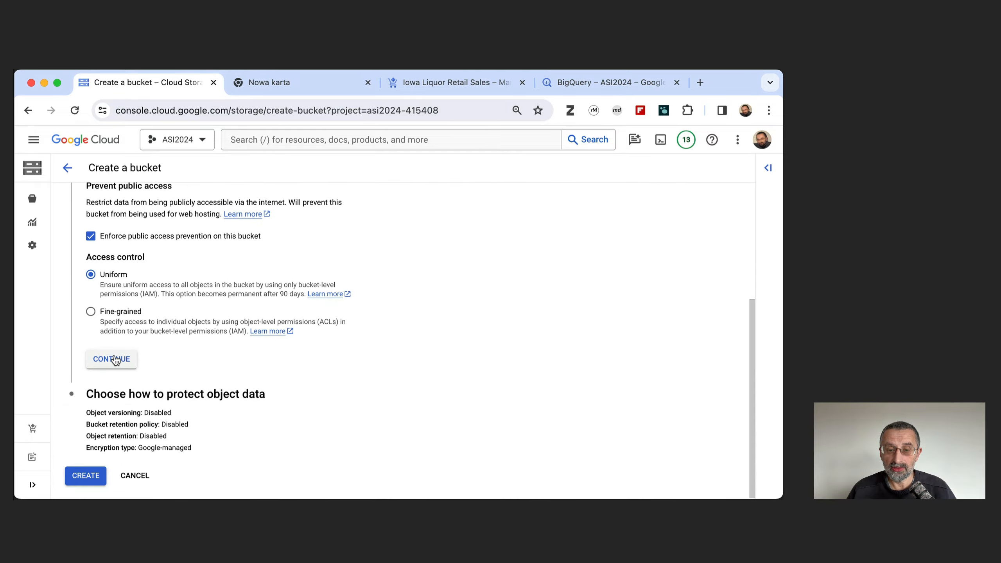
scroll(163, 223, "up", 1)
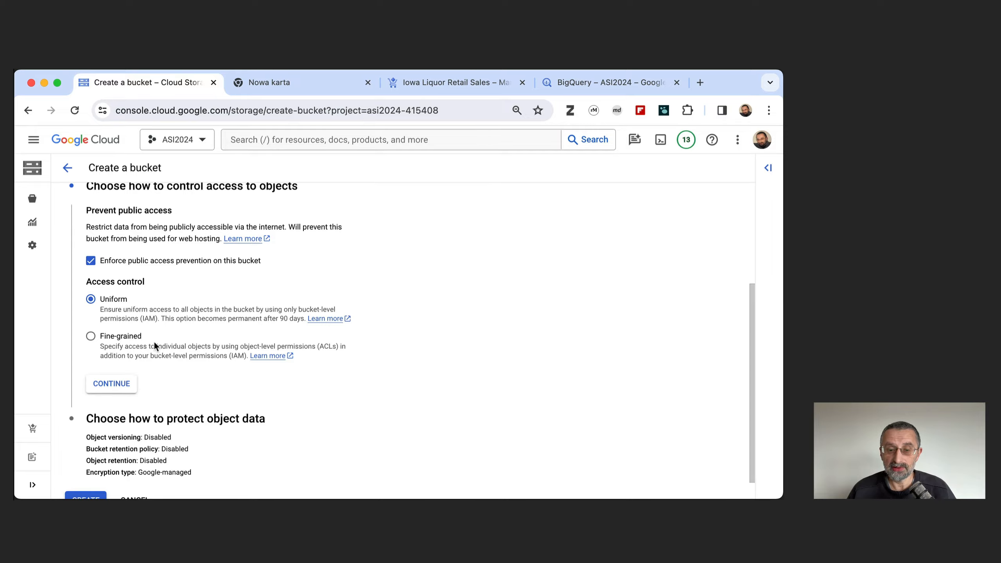
left_click(113, 383)
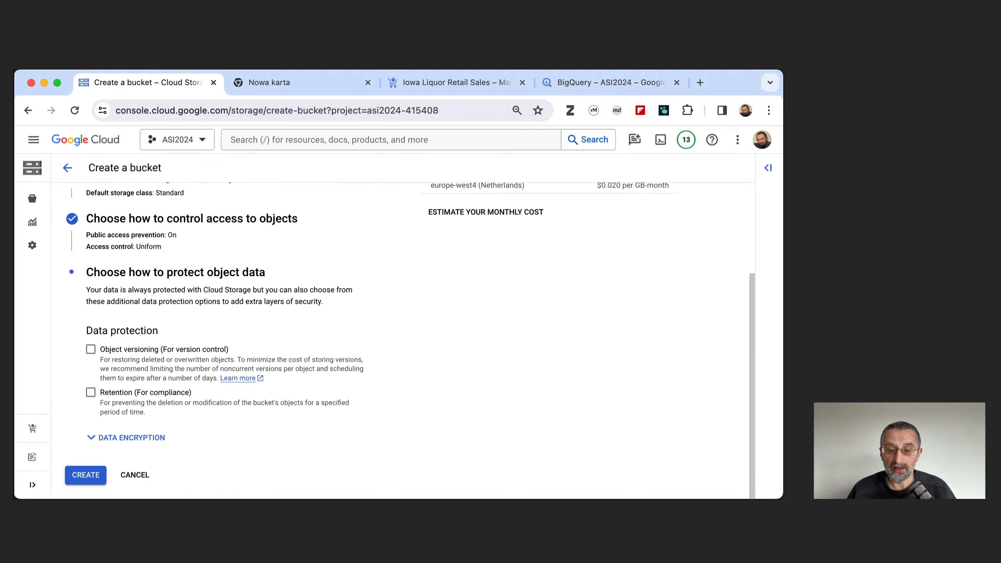
left_click(87, 475)
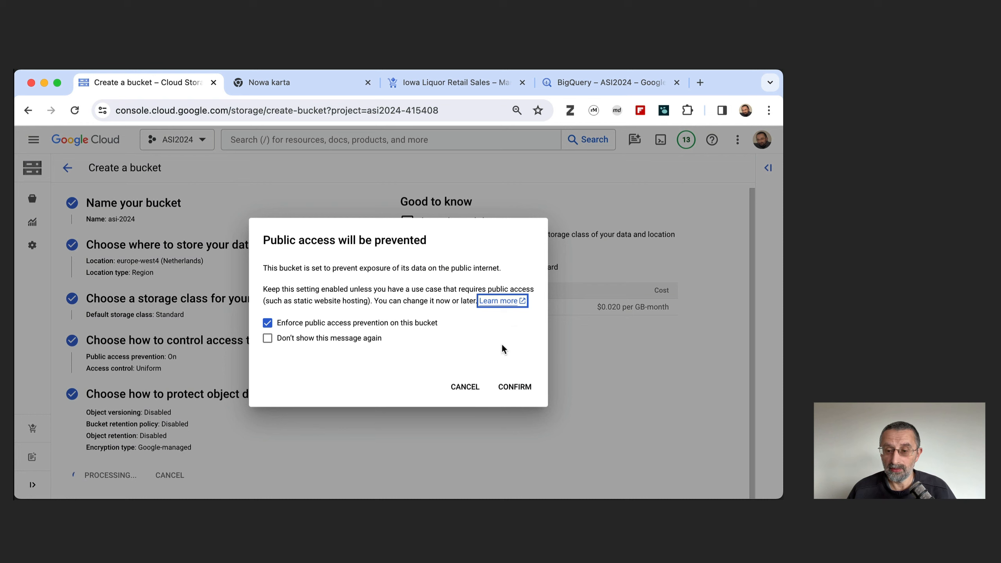
left_click(512, 388)
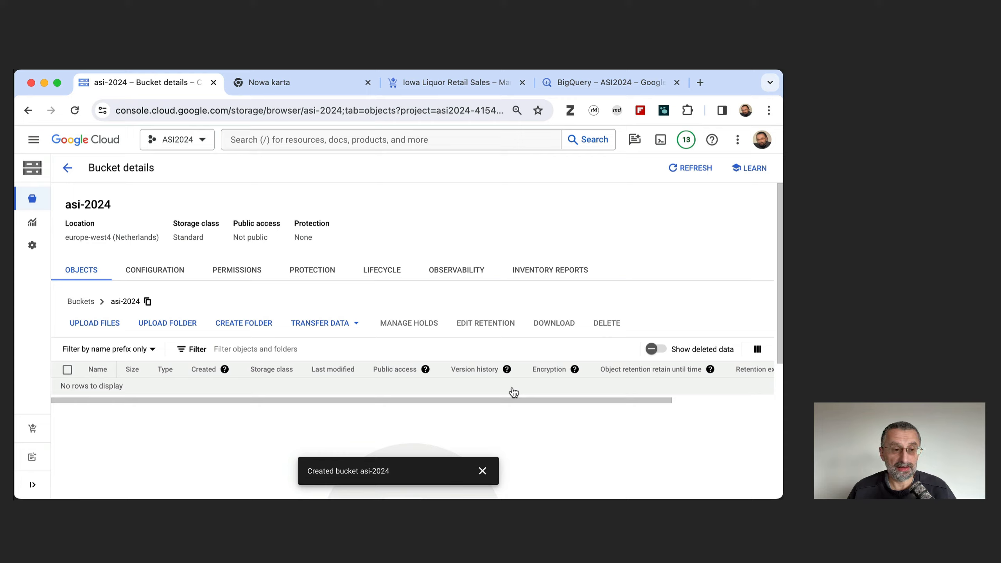
left_click(507, 369)
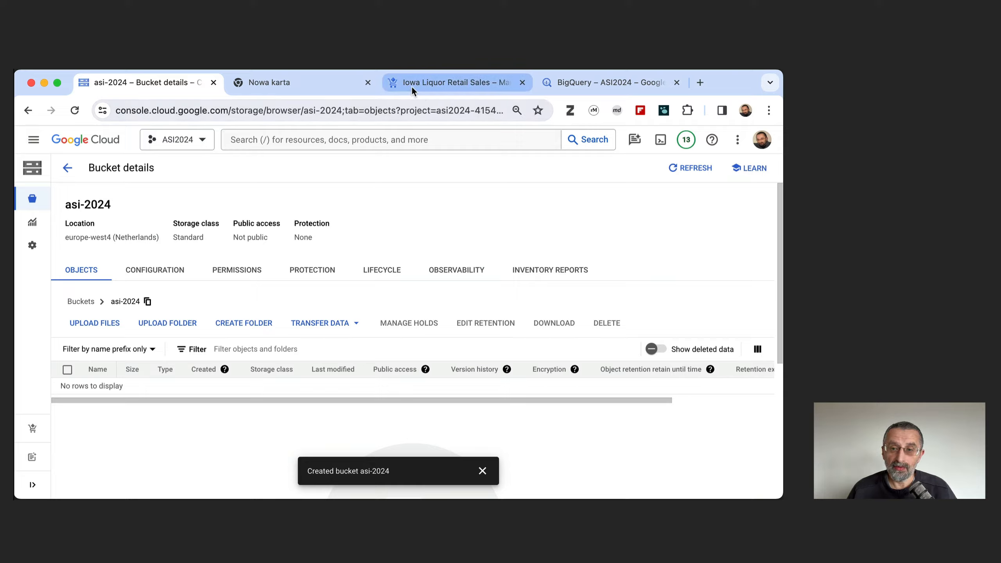
Return to BigQuery, open the sales table's export to GCS and set the export format to Avro.
left_click(558, 82)
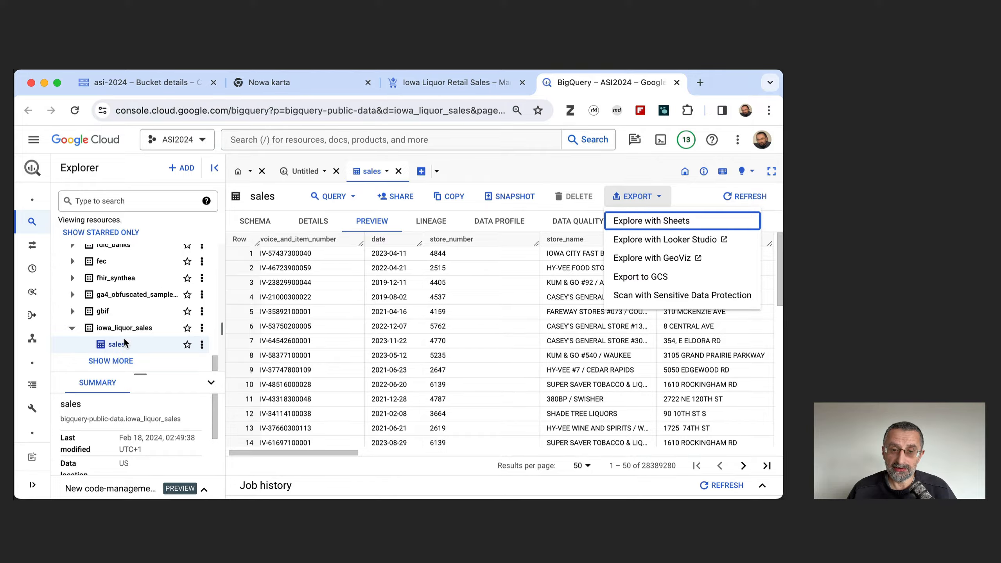
left_click(639, 198)
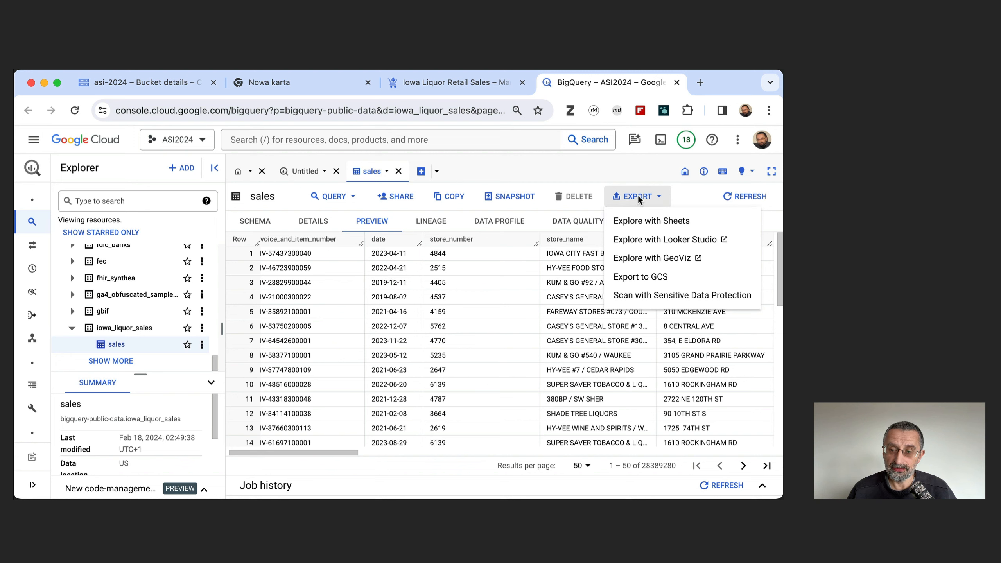
left_click(632, 277)
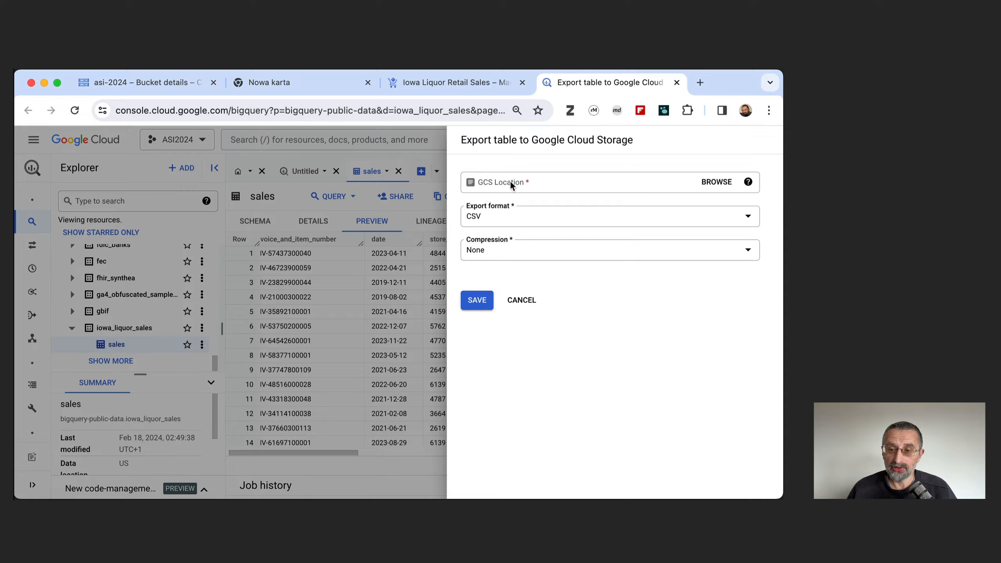
left_click(488, 223)
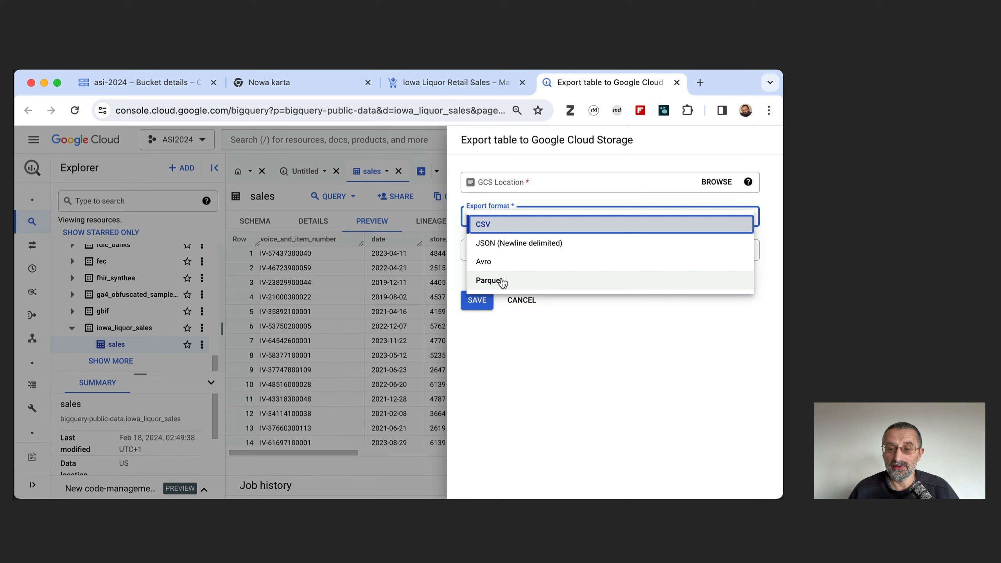
left_click(485, 262)
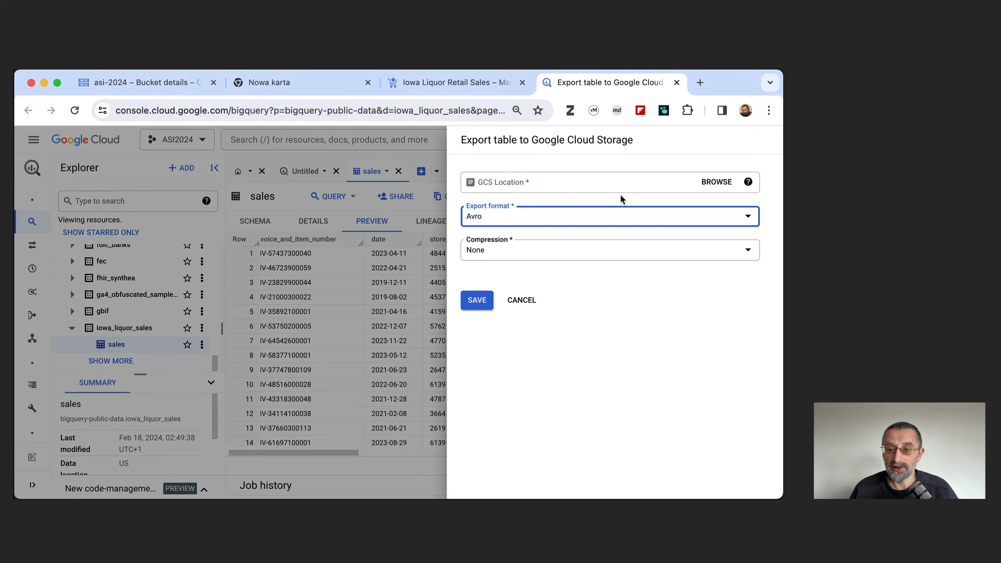
Set the export location to sales-* inside the asi-2024 bucket, start the export and dismiss the notification.
left_click(715, 182)
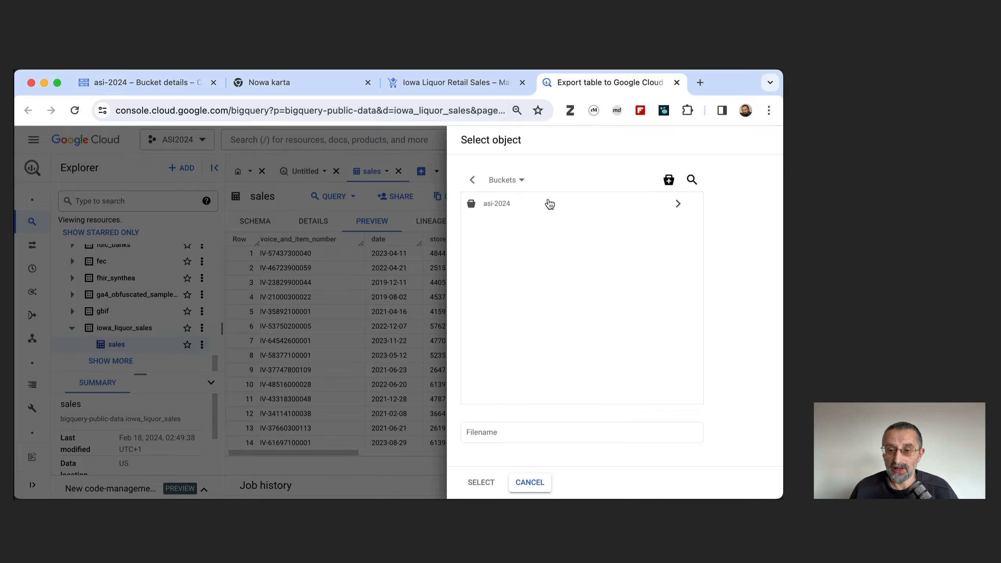
left_click(511, 208)
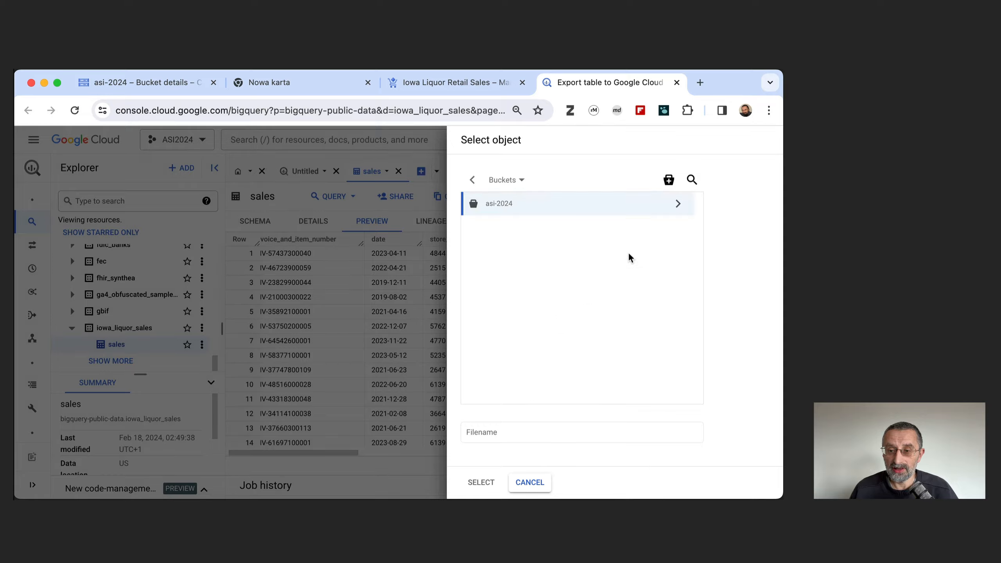
left_click(678, 204)
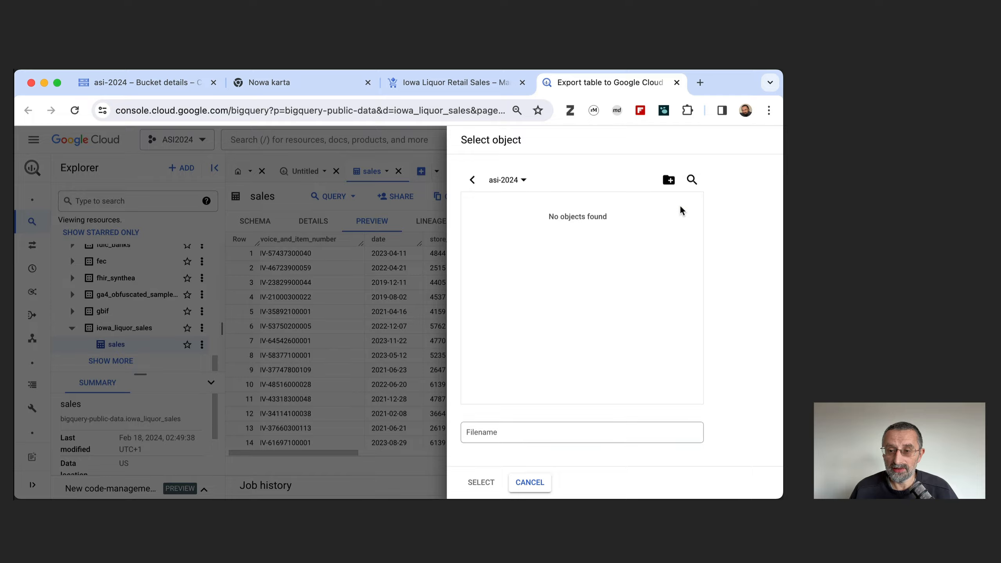
left_click(492, 433)
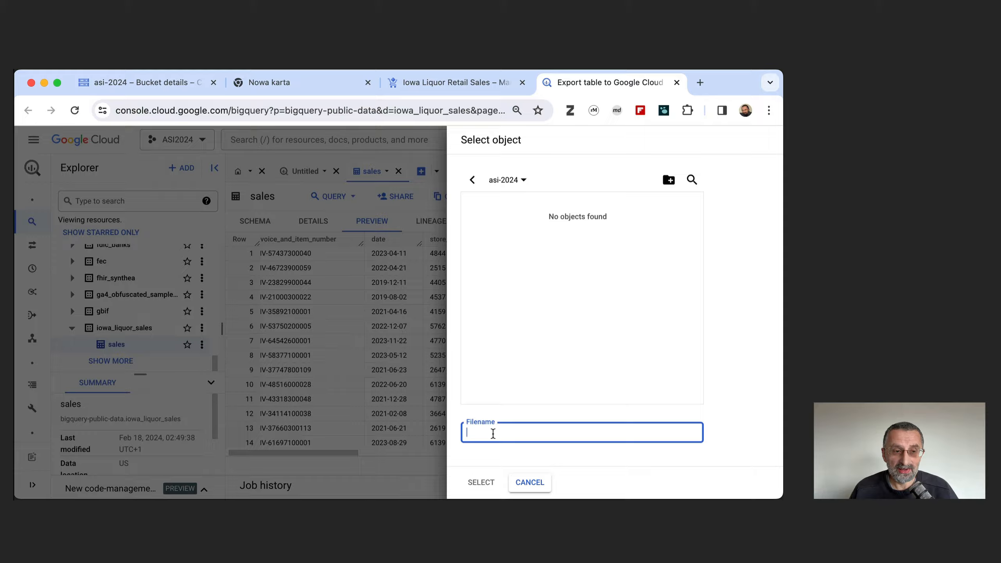
type("sal")
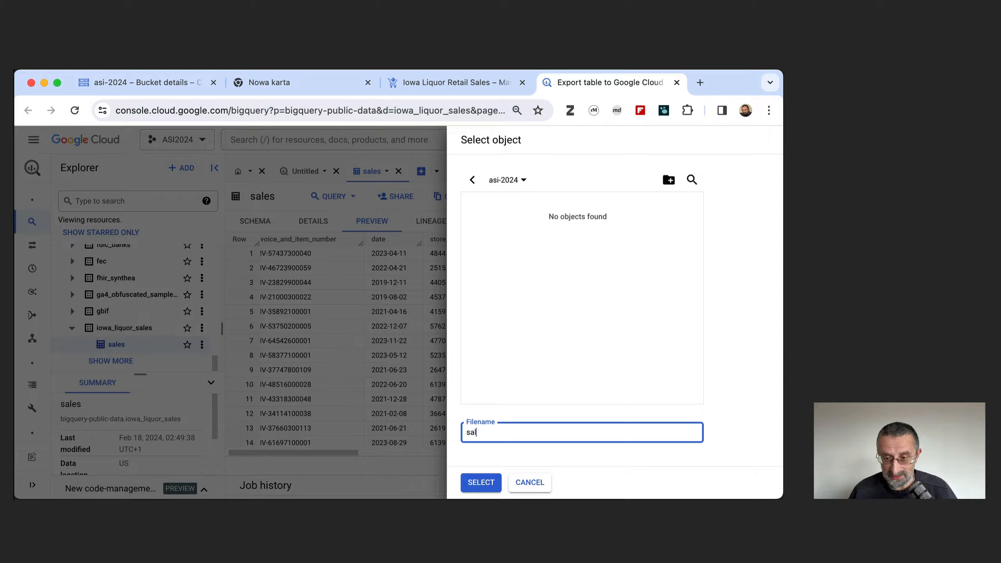
type("es-")
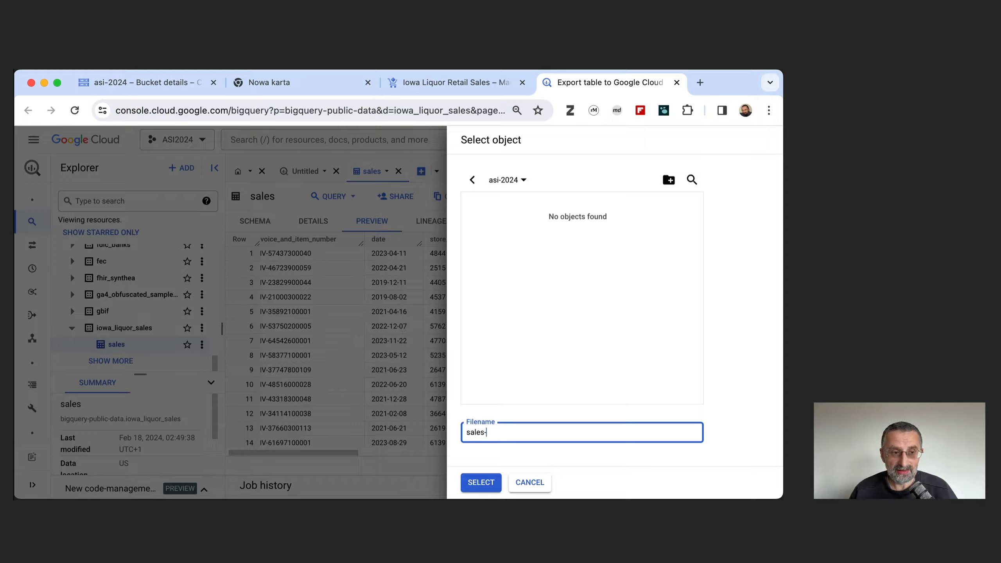
type("*")
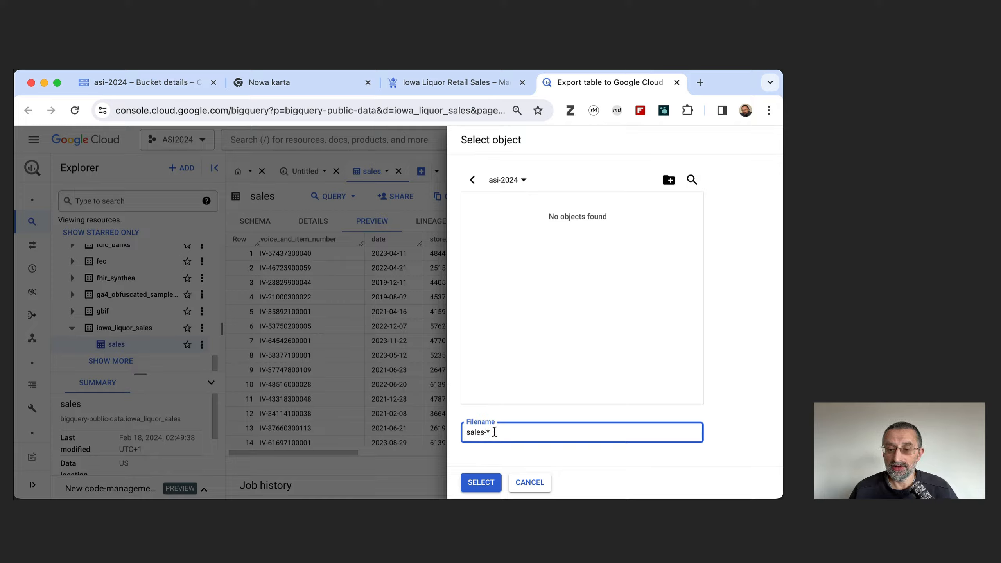
left_click(478, 486)
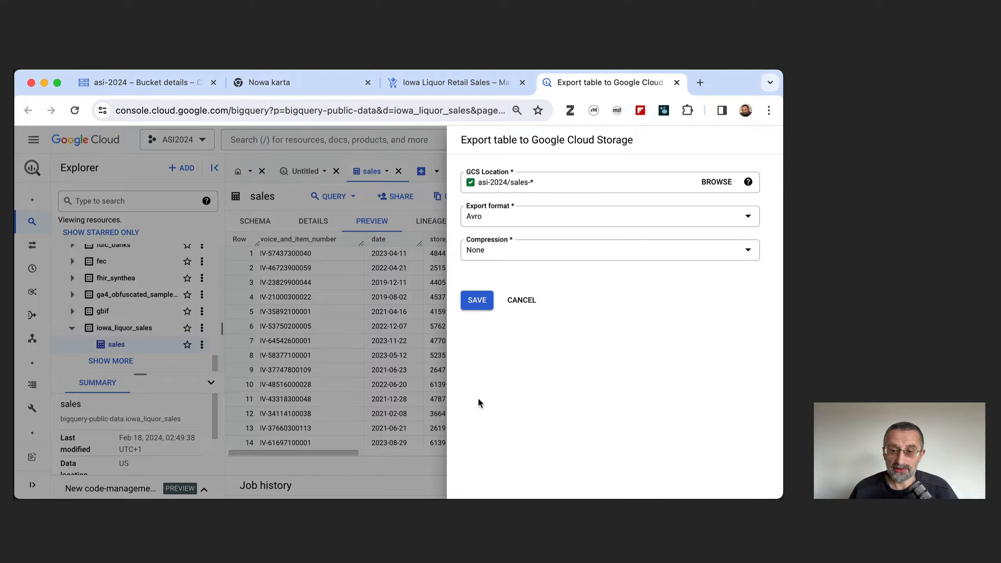
left_click(477, 300)
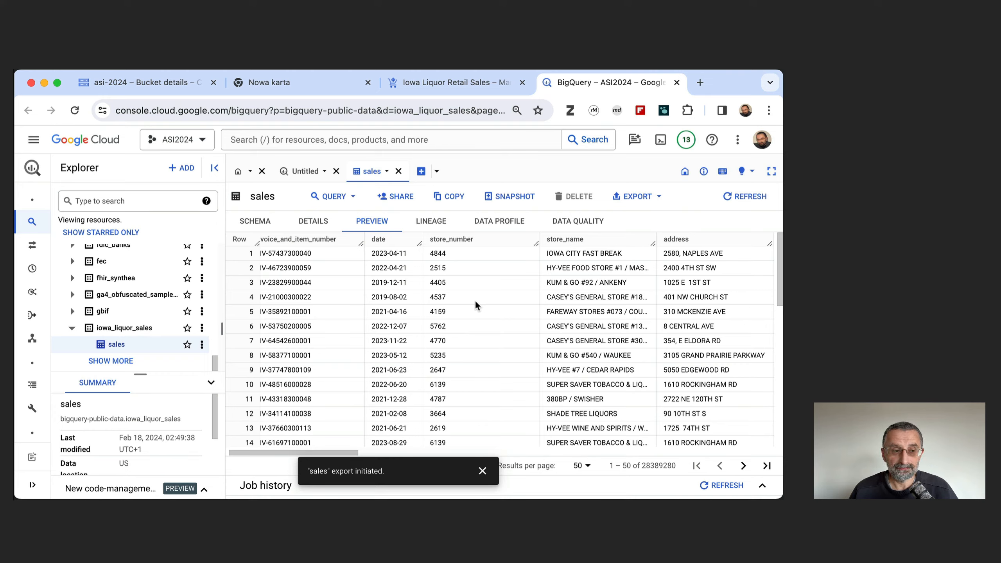
left_click(483, 471)
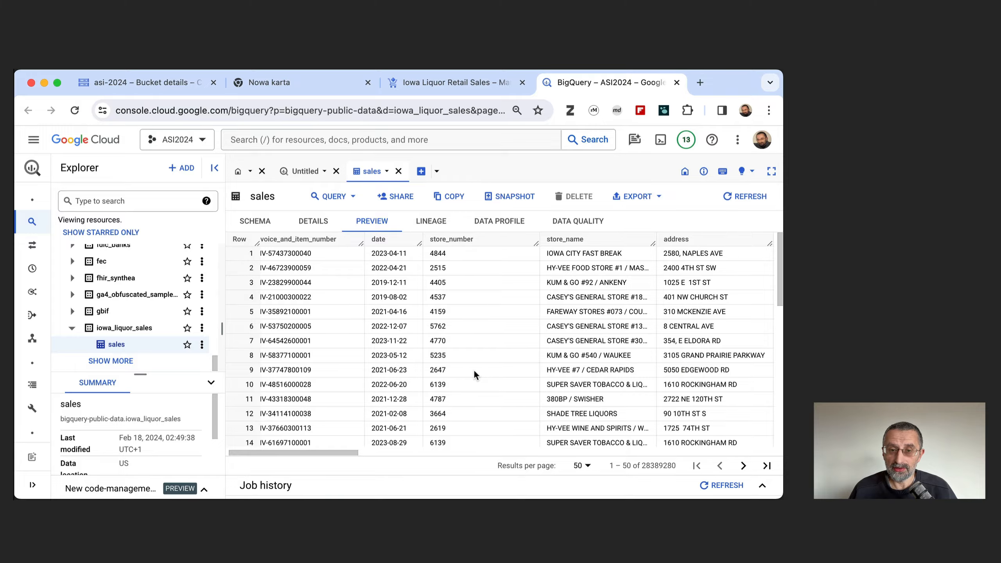
Reload the asi-2024 bucket page in Cloud Storage and examine the list of exported sales files.
left_click(159, 85)
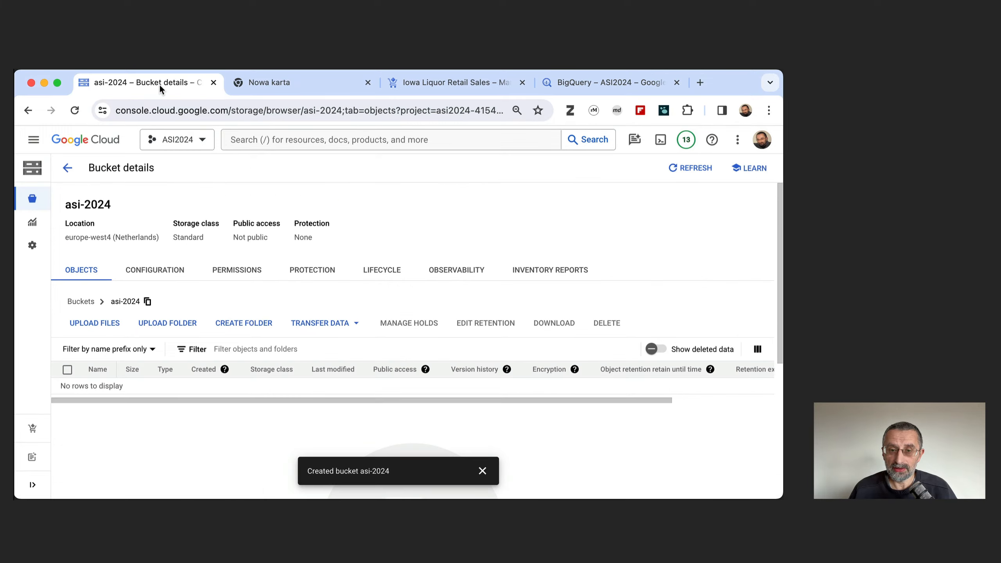
left_click(191, 112)
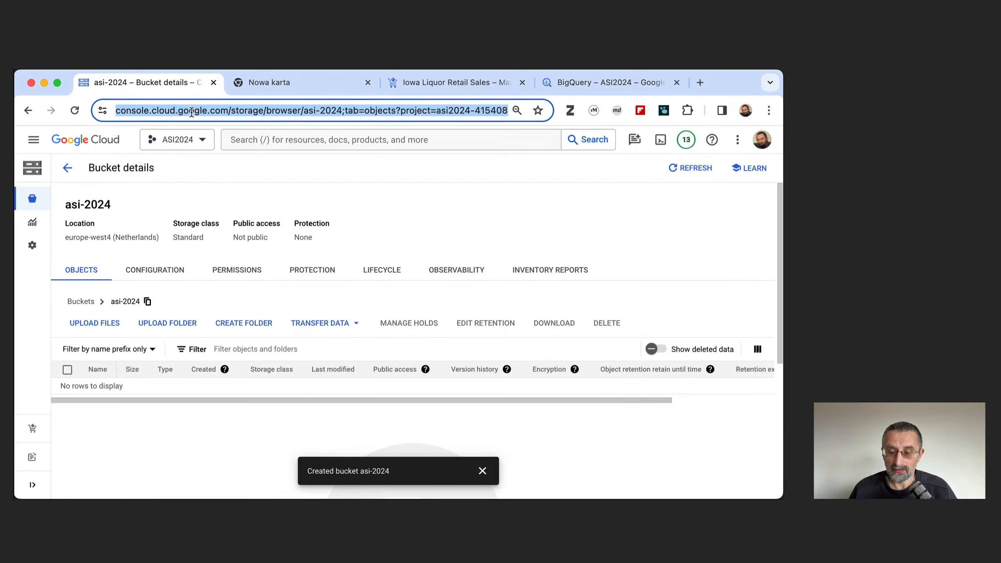
key("Return")
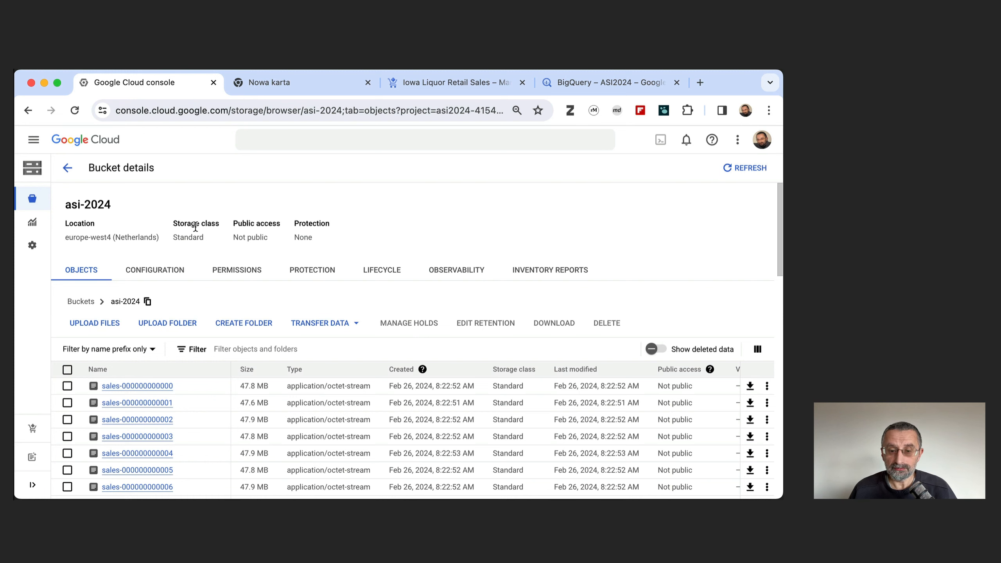
scroll(188, 334, "down", 4)
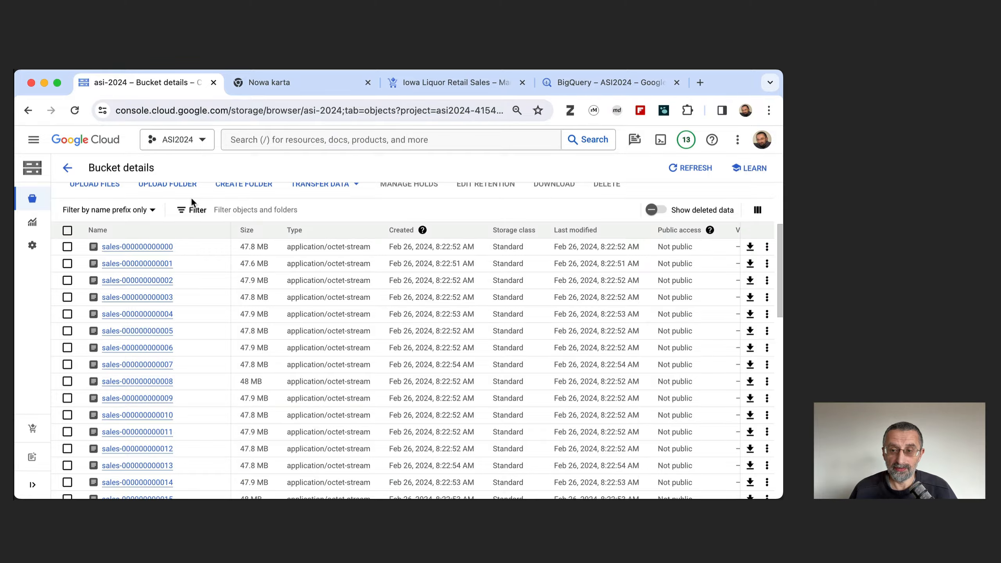
Return to BigQuery, collapse bigquery-public-data and expand the ASI2024 project's resources in the Explorer.
left_click(567, 83)
scroll(142, 274, "up", 3)
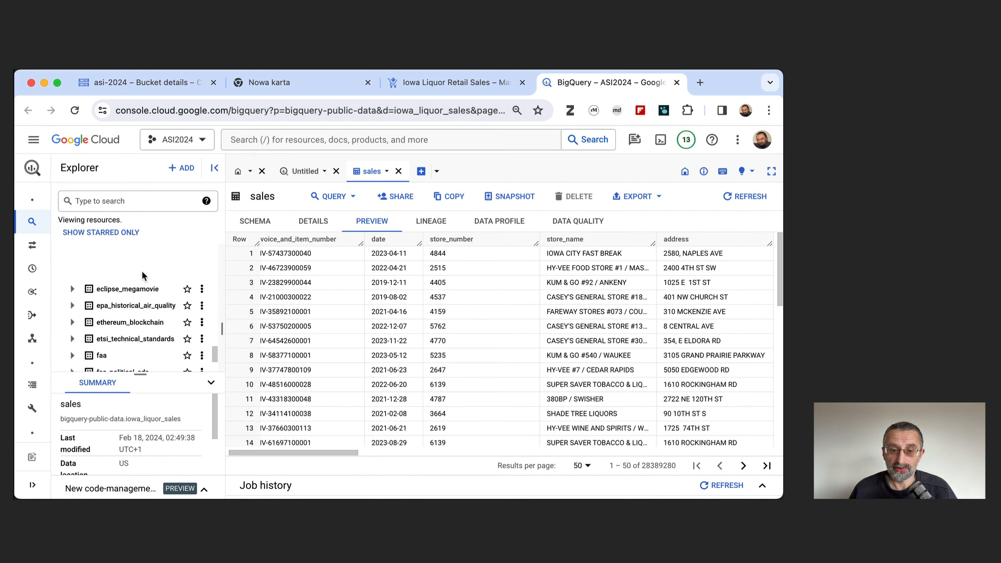
scroll(142, 275, "up", 15)
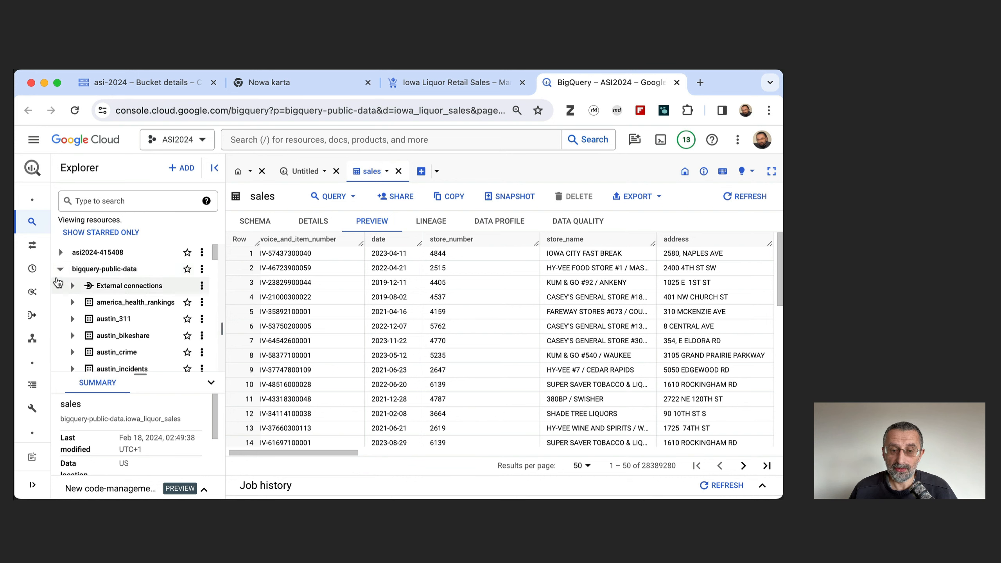
left_click(60, 268)
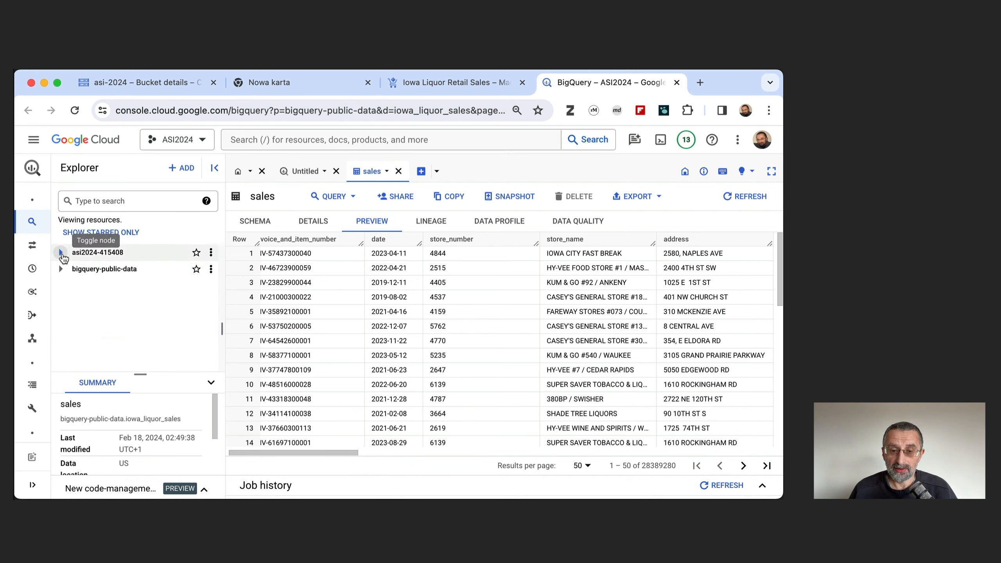
left_click(61, 253)
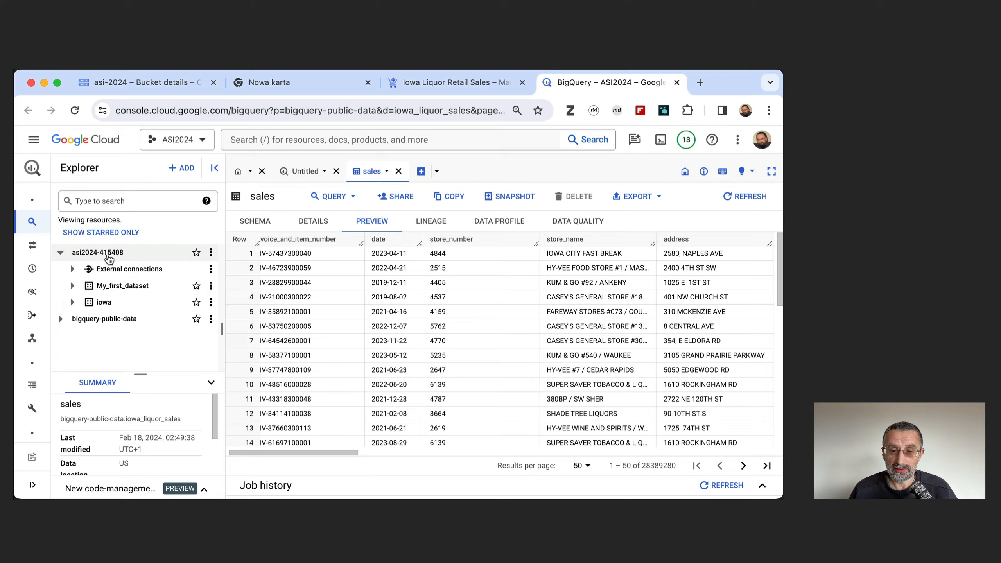
Start creating a table in the iowa dataset with Google Cloud Storage as its source.
left_click(73, 303)
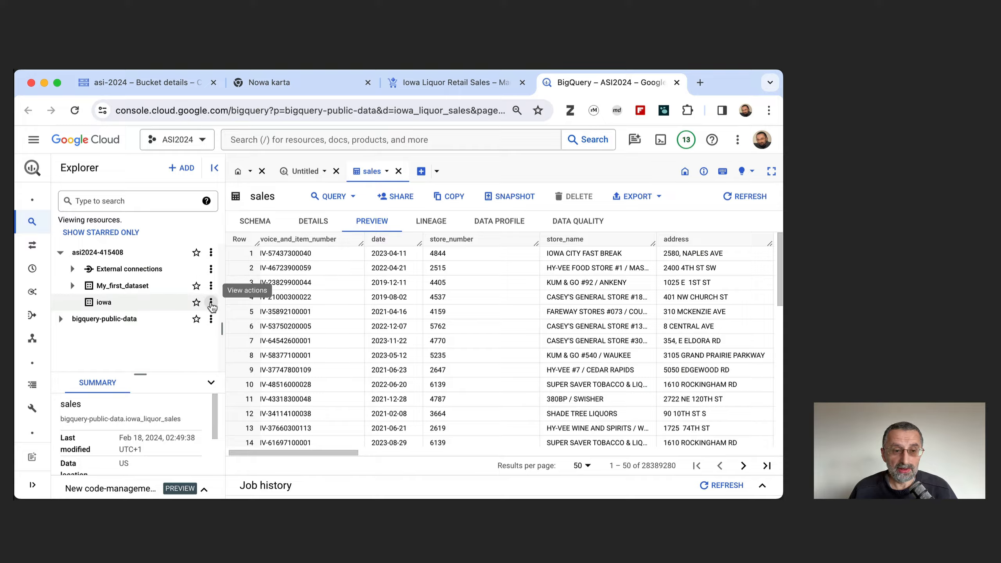
left_click(210, 302)
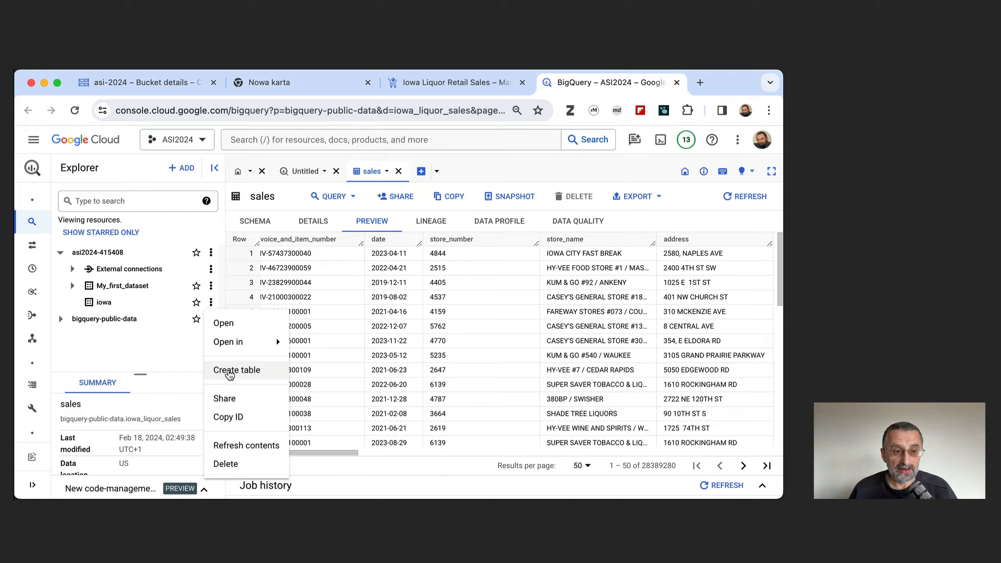
left_click(229, 373)
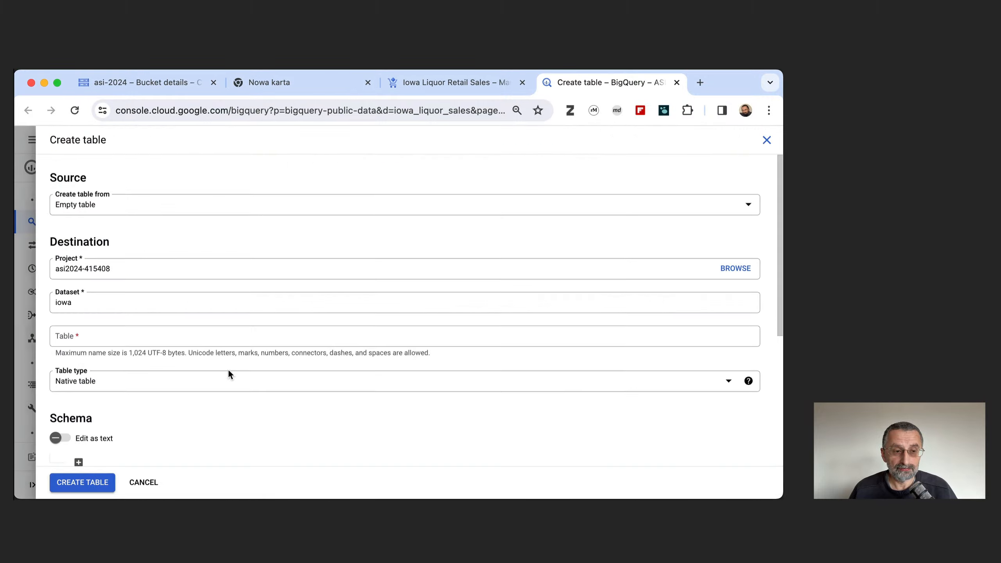
left_click(121, 209)
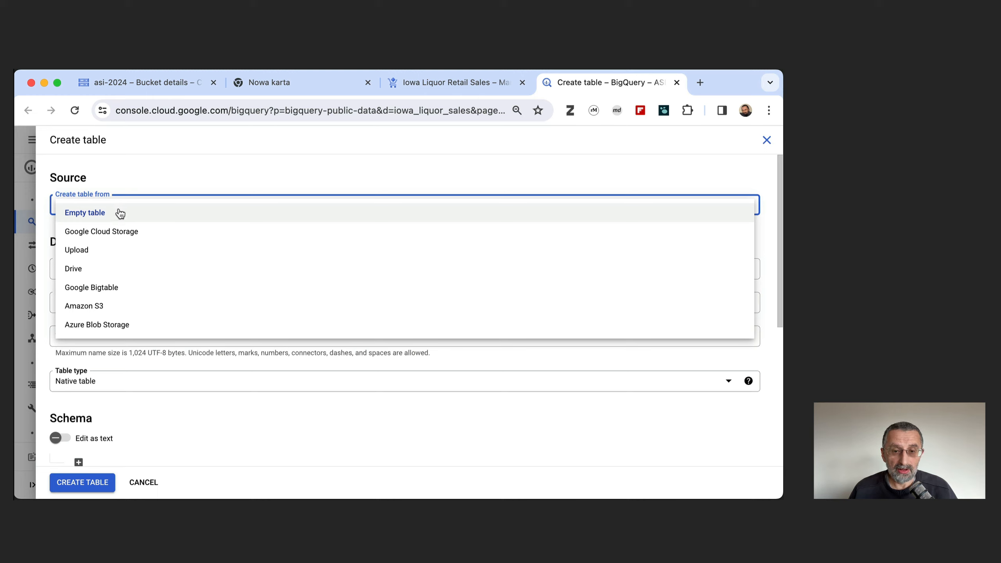
left_click(110, 235)
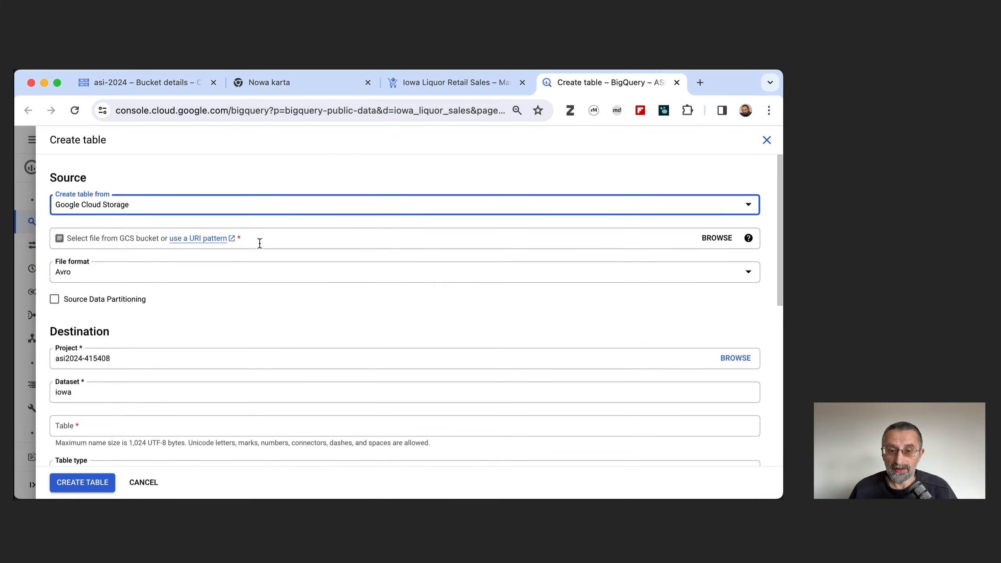
Set the source file of the new table to sales-* in the asi-2024 bucket.
left_click(716, 238)
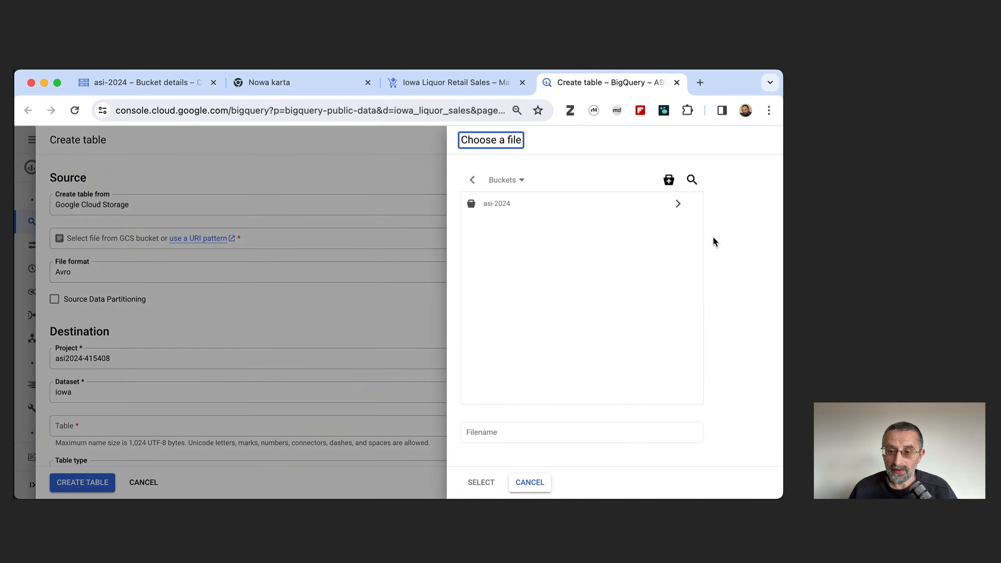
left_click(489, 208)
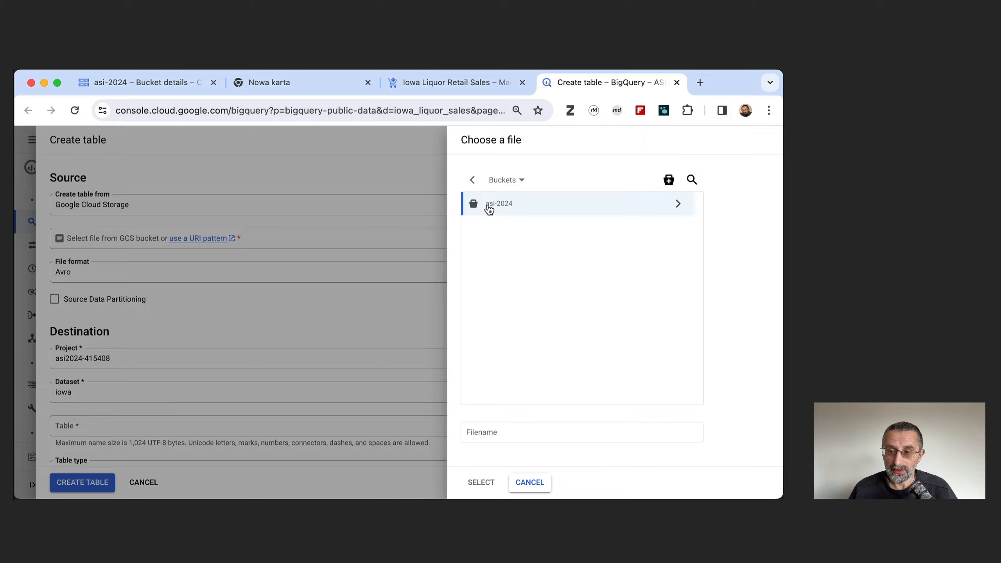
left_click(678, 205)
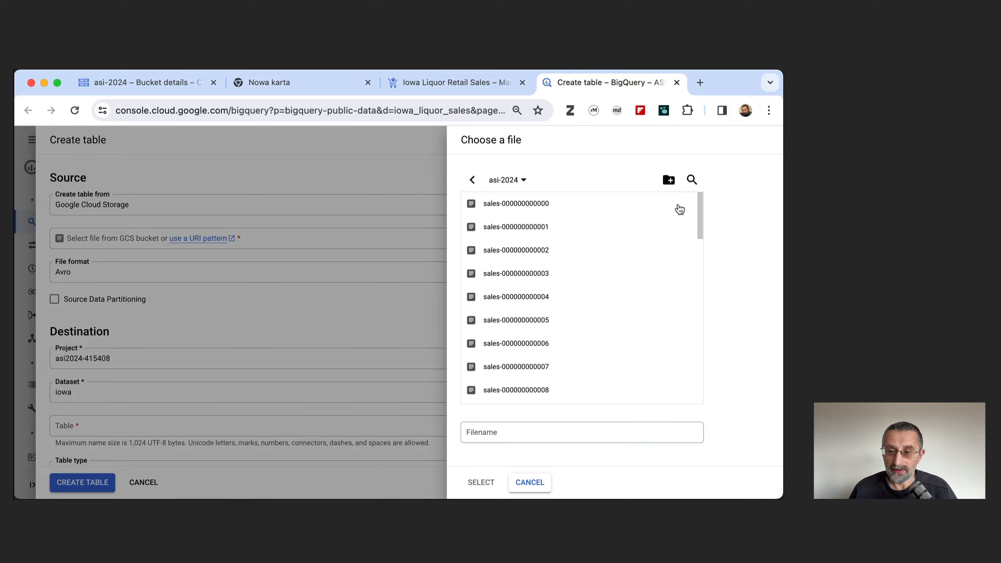
left_click(498, 429)
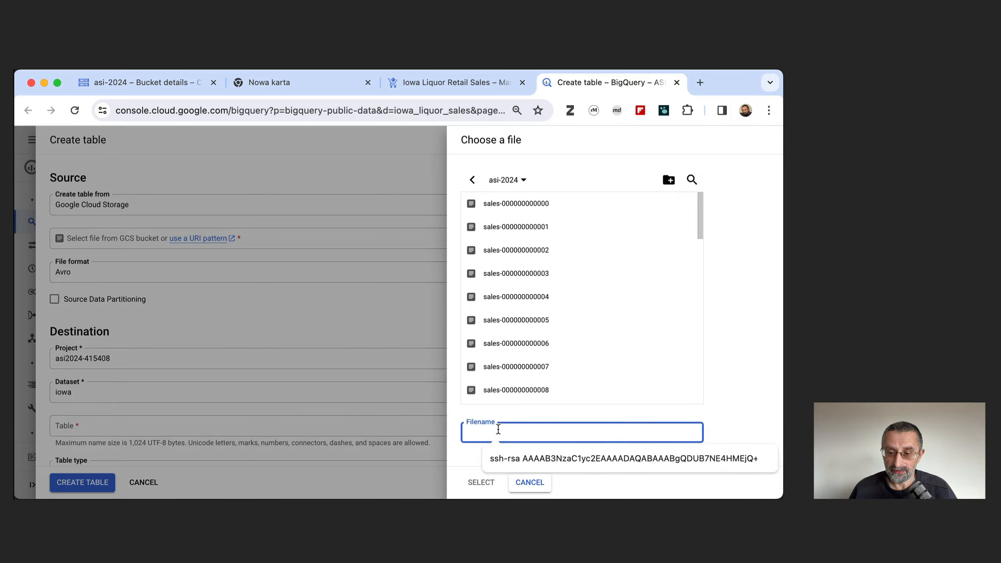
type("sales")
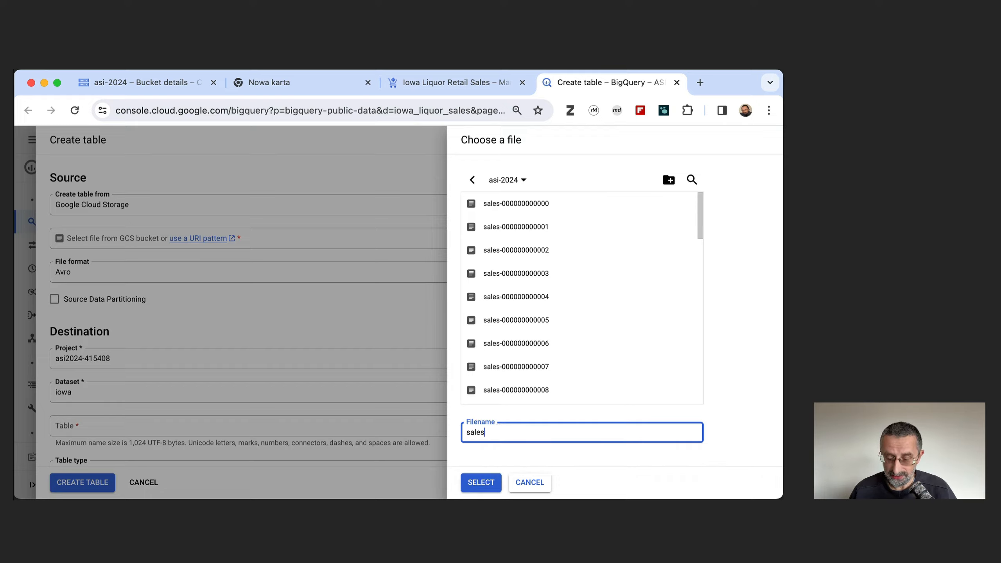
type("-*")
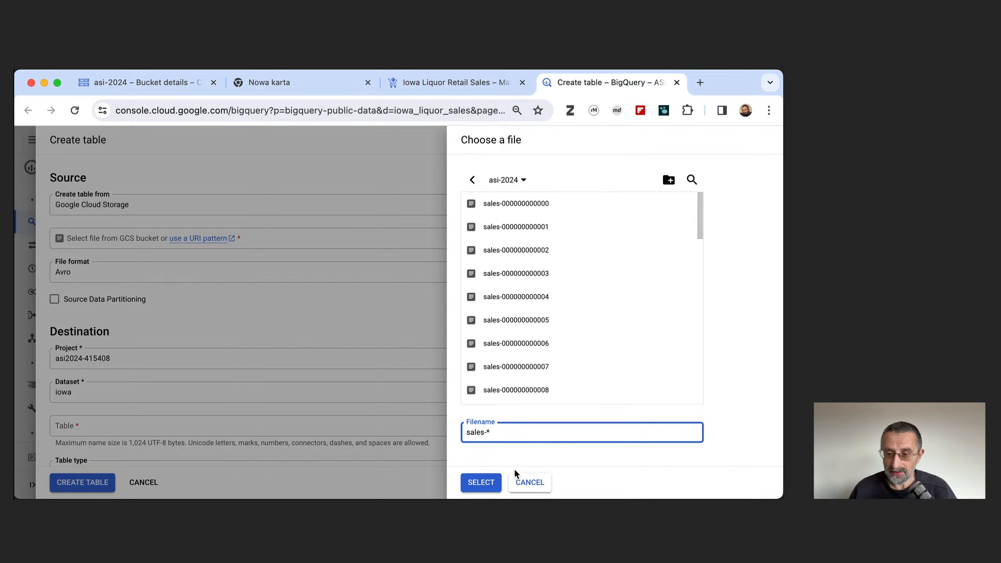
left_click(477, 483)
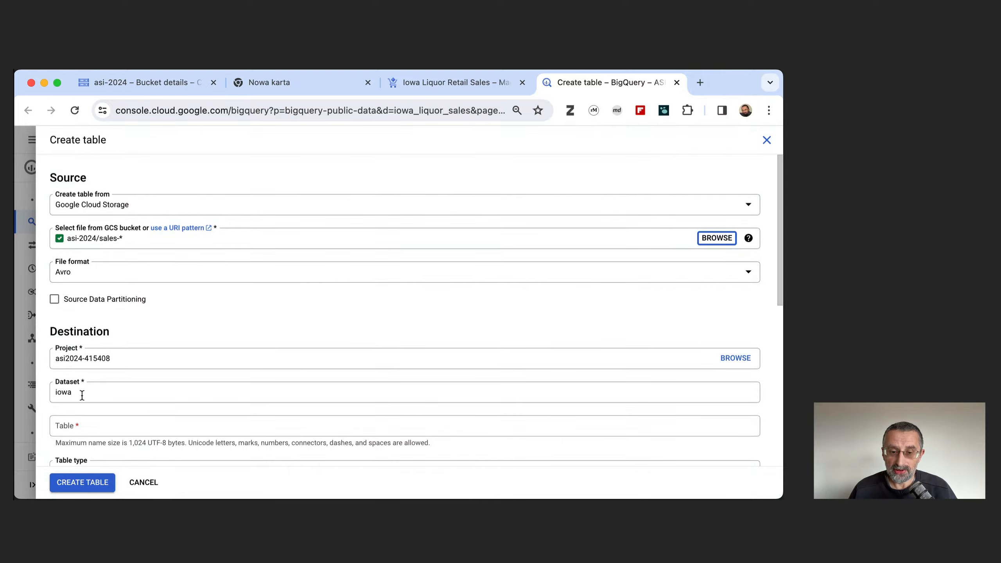
Name the destination table sales and create it as a native table without partitioning.
left_click(82, 424)
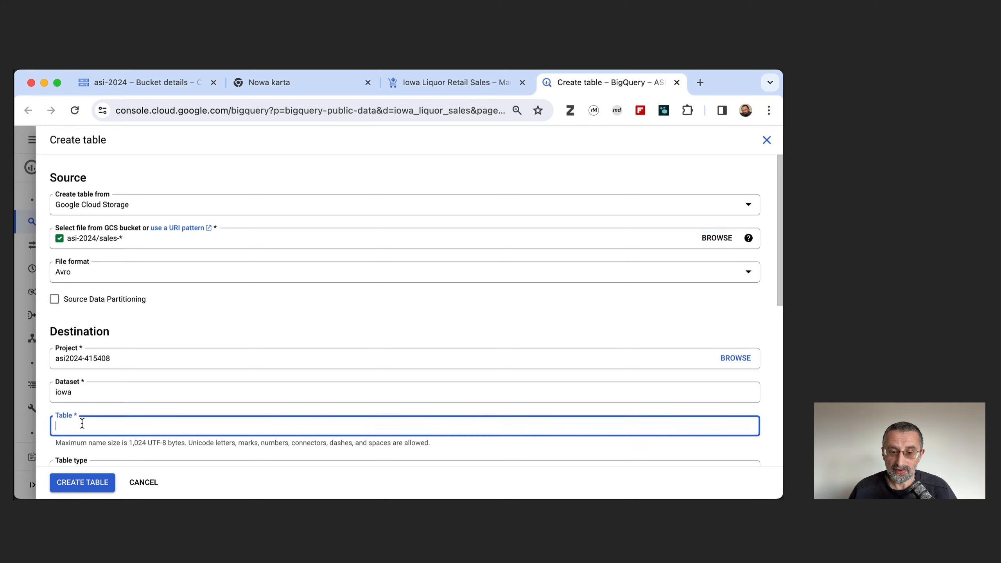
type("sales")
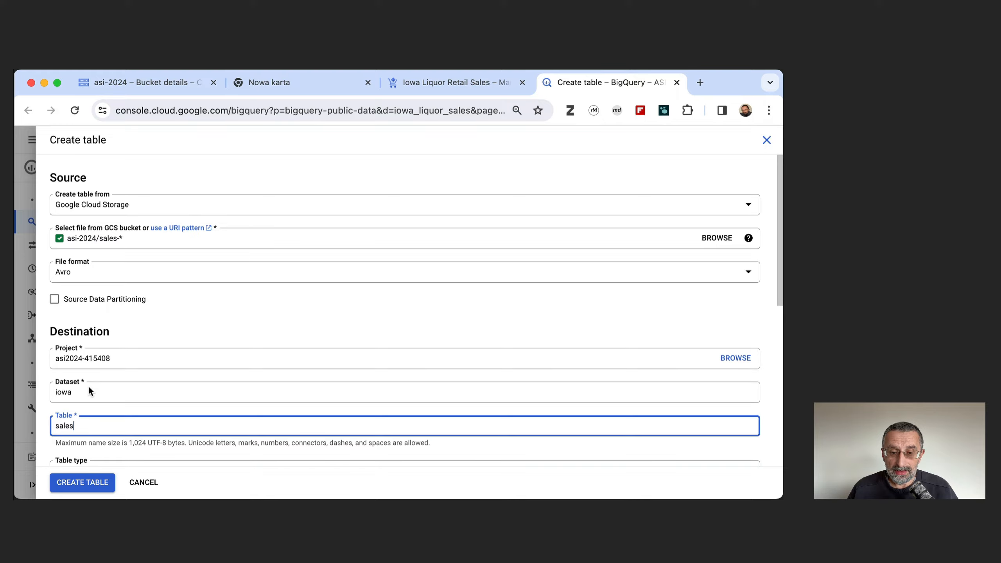
scroll(86, 391, "down", 4)
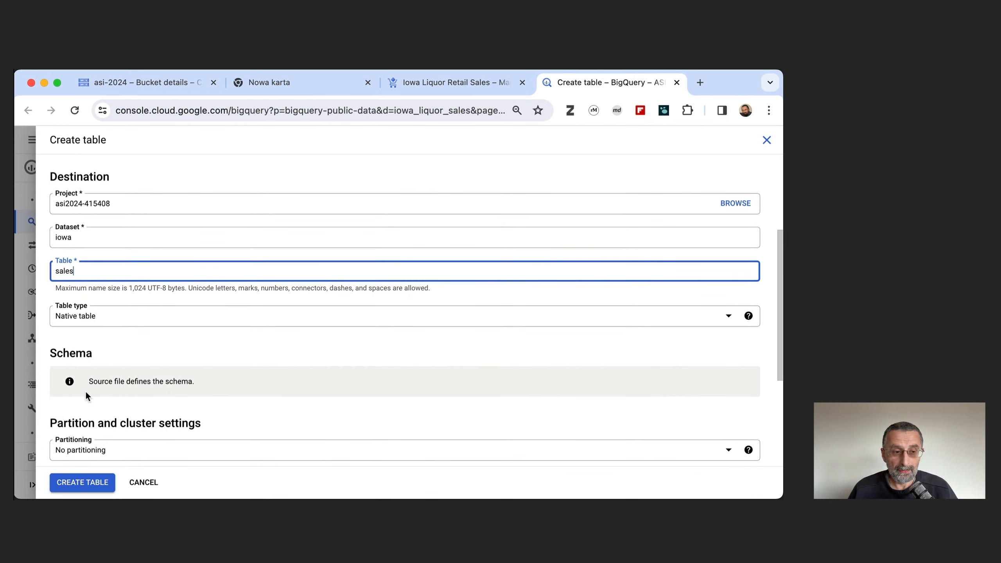
left_click(81, 483)
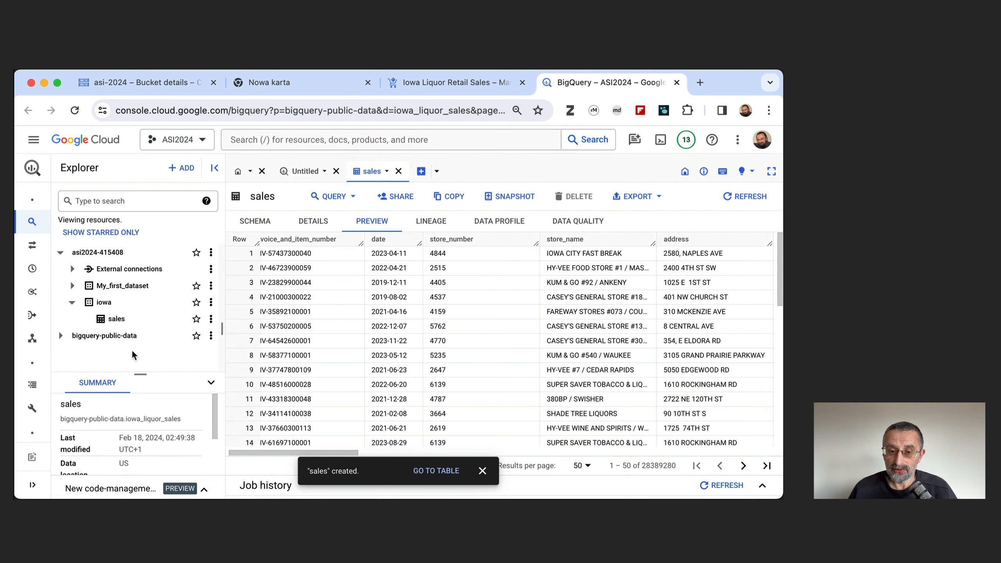
Open the iowa dataset's sales table, dismiss the notification, and examine its table and storage details and its data preview.
left_click(123, 320)
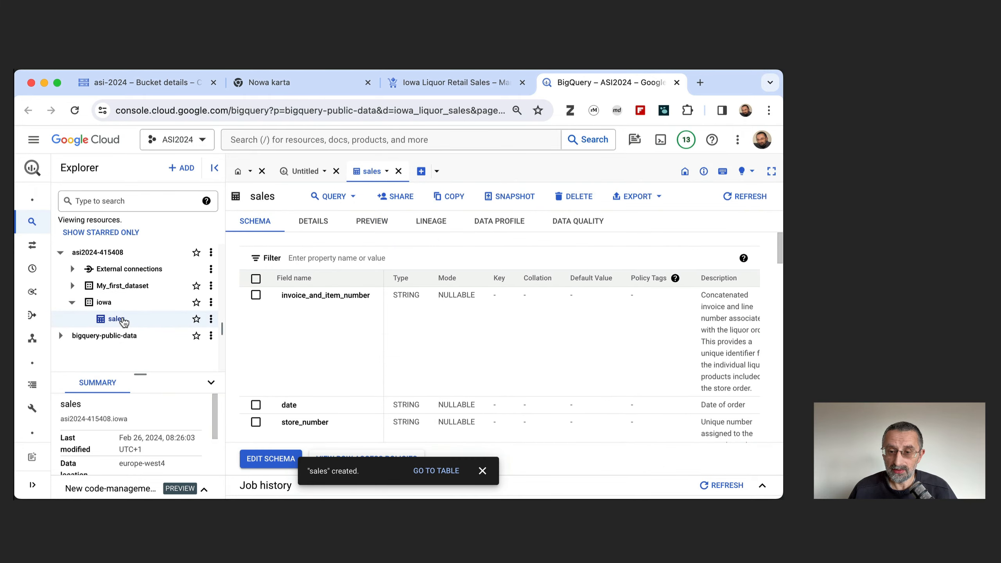
left_click(484, 471)
left_click(317, 224)
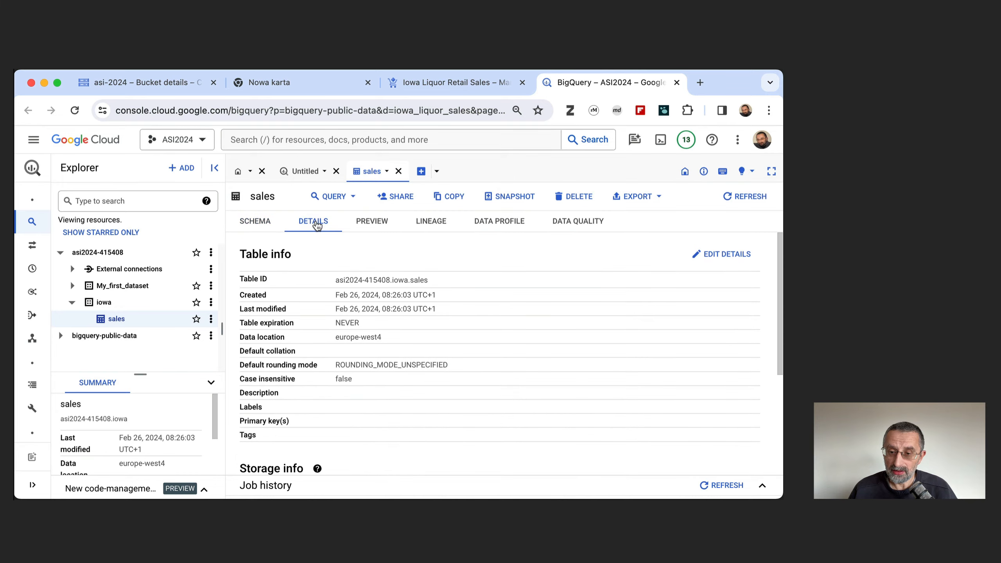
scroll(365, 365, "down", 5)
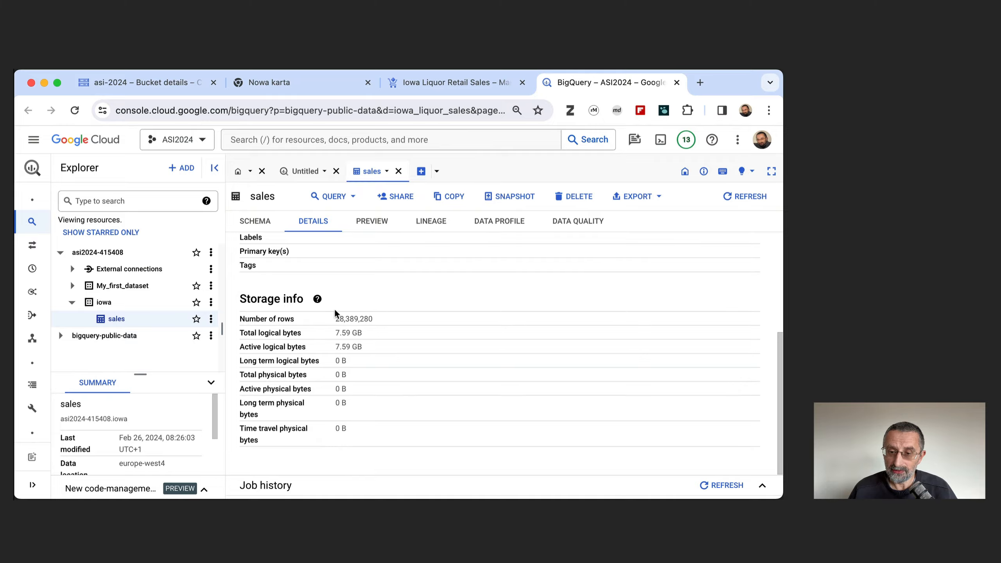
scroll(363, 332, "up", 5)
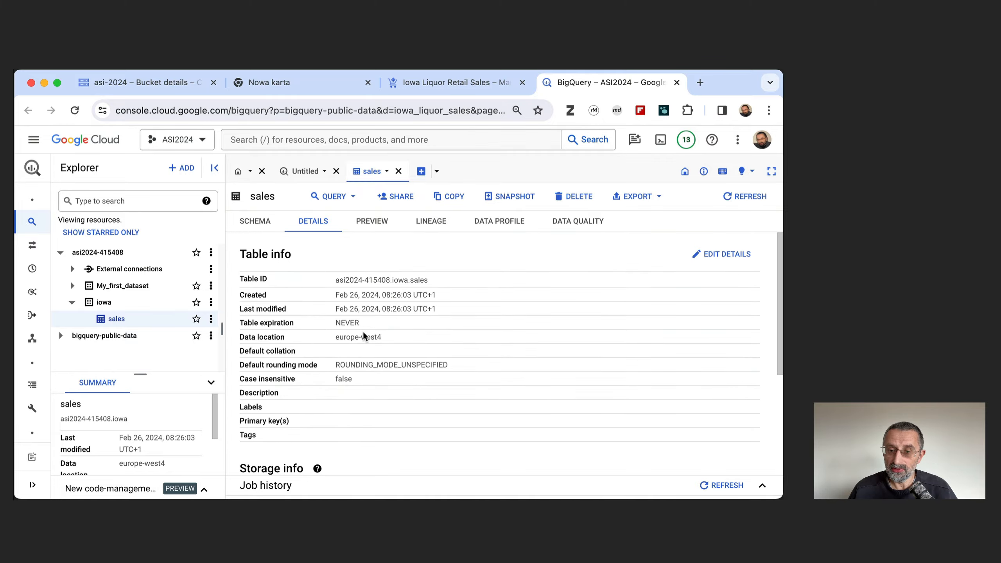
left_click(373, 223)
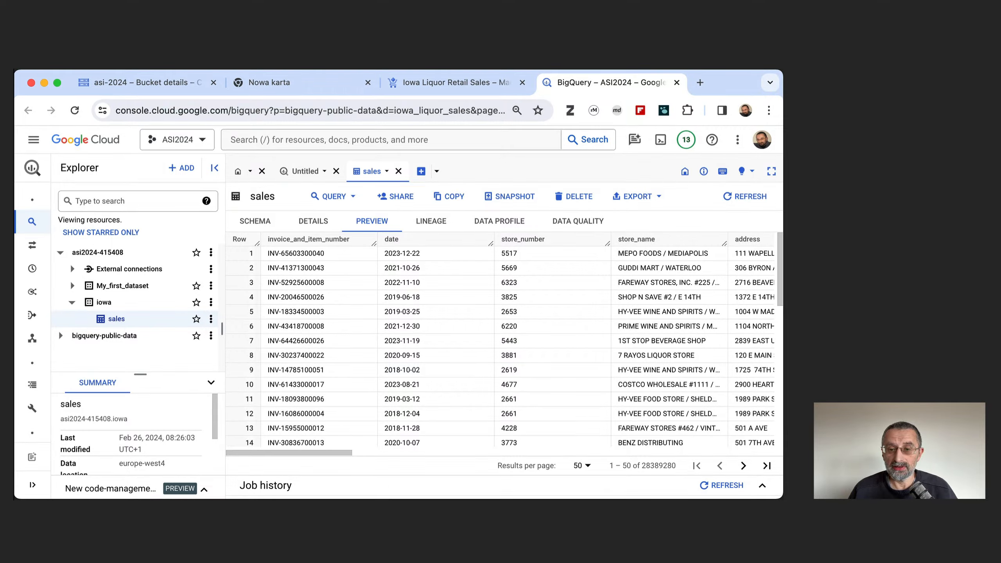
Open a query on the table in a new tab and replace it with SELECT column_name FROM `asi2024-415408.iowa_ecommerce.INFORMATION_SCHEMA.COLUMNS` WHERE table_name = 'sales';.
left_click(344, 199)
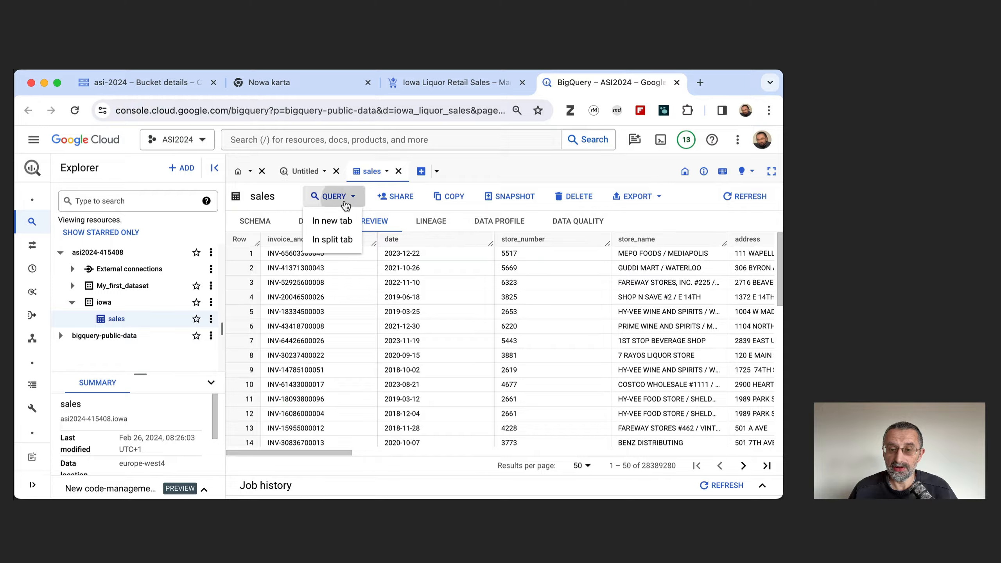
left_click(330, 226)
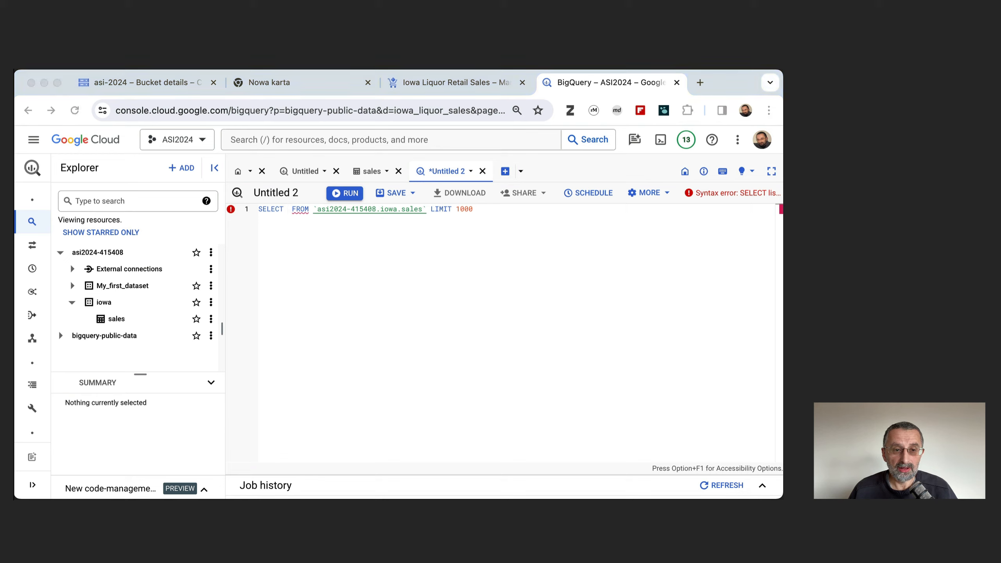
double_click(346, 237)
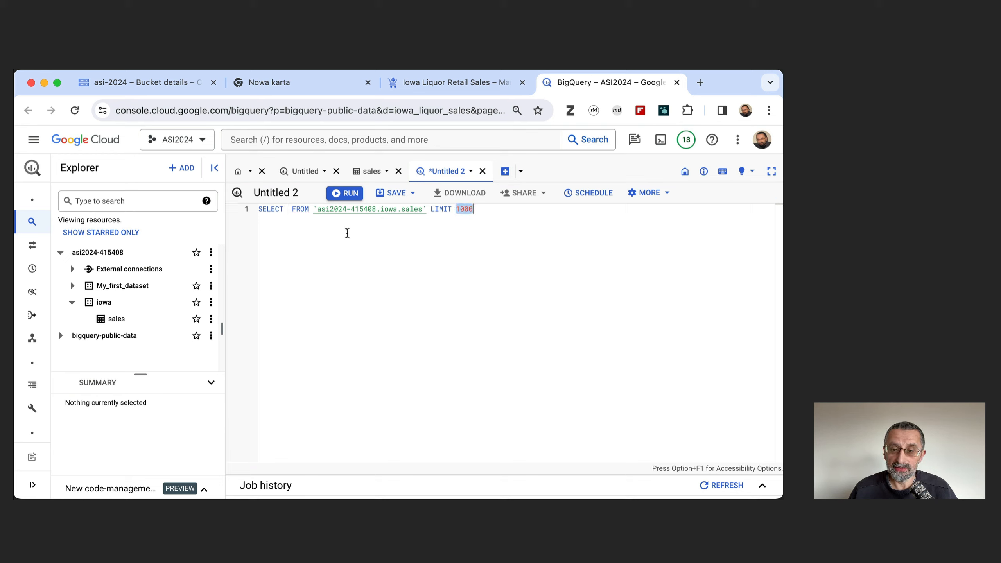
left_click(493, 214)
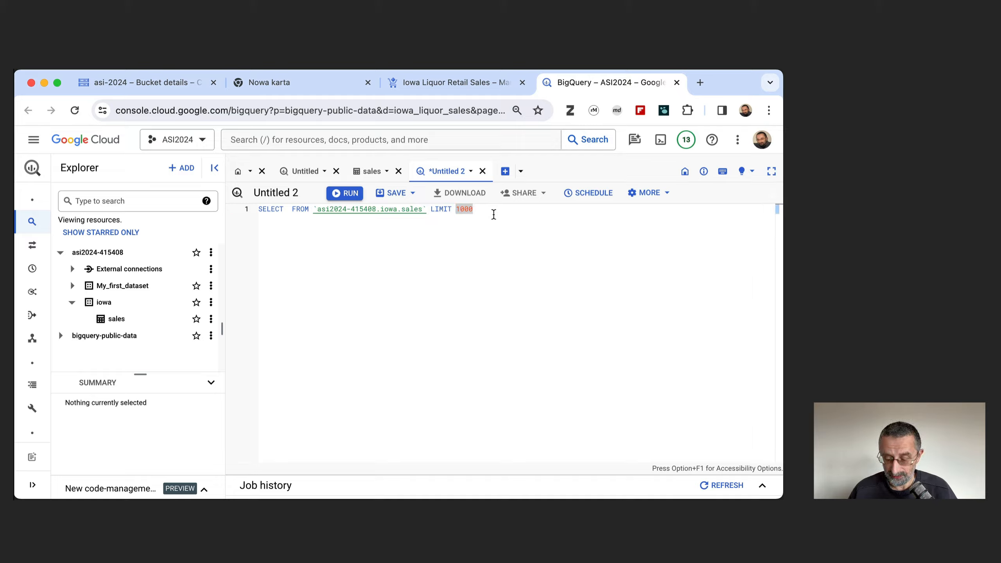
key("super+a")
key("BackSpace")
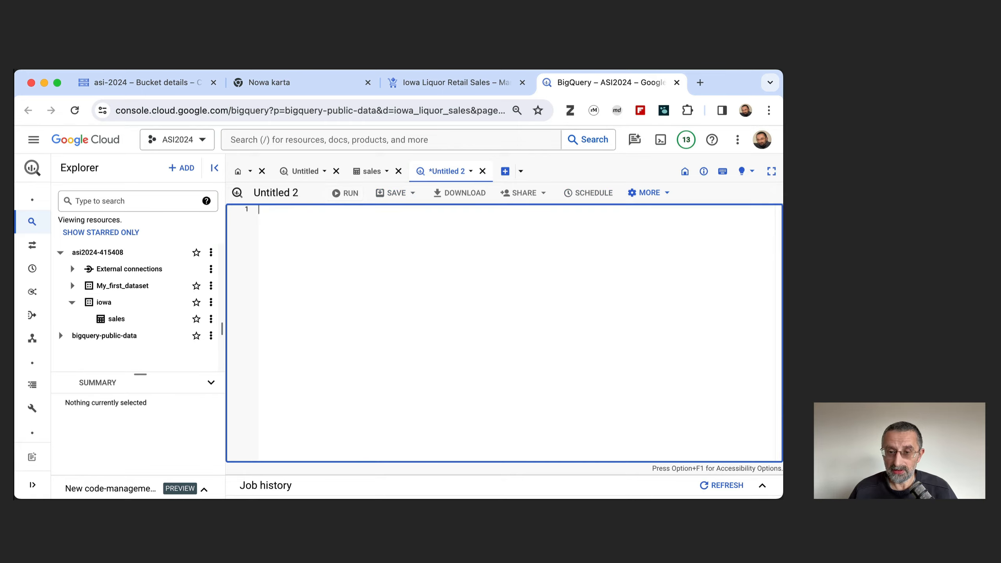
type("SELECT column_name         FROM `asi2024-415408.iowa_ecommerce.INFORMATION_SCHEMA.COLUMNS`         WHERE table_name = 'sales';")
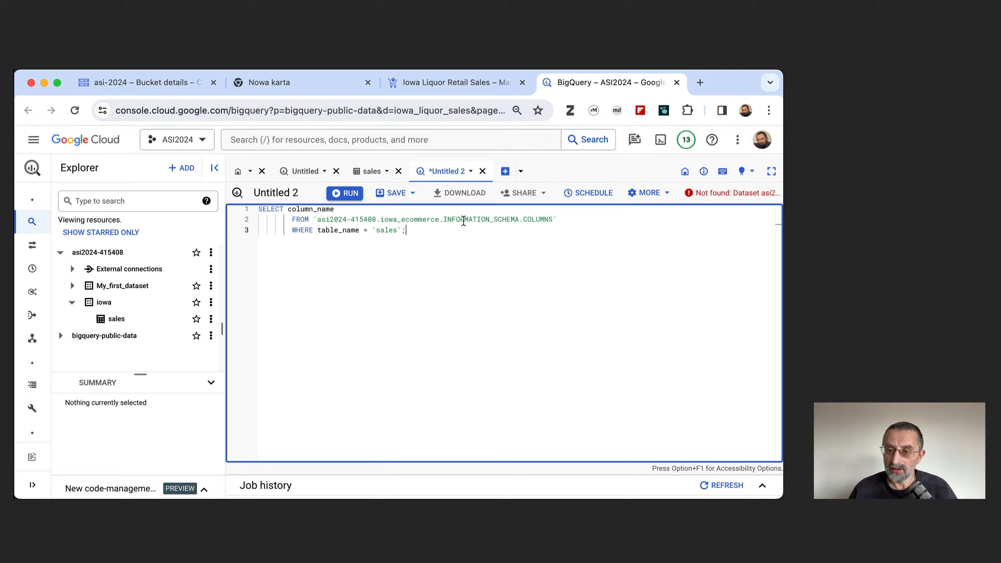
Change the dataset in the query's FROM clause to iowa, run the query and examine the listed column names.
double_click(439, 220)
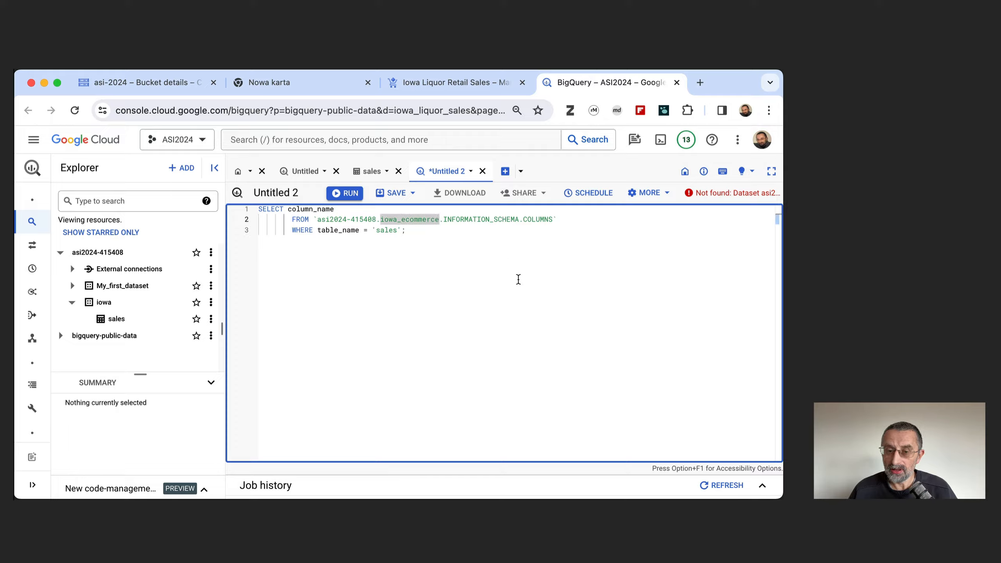
key("Right")
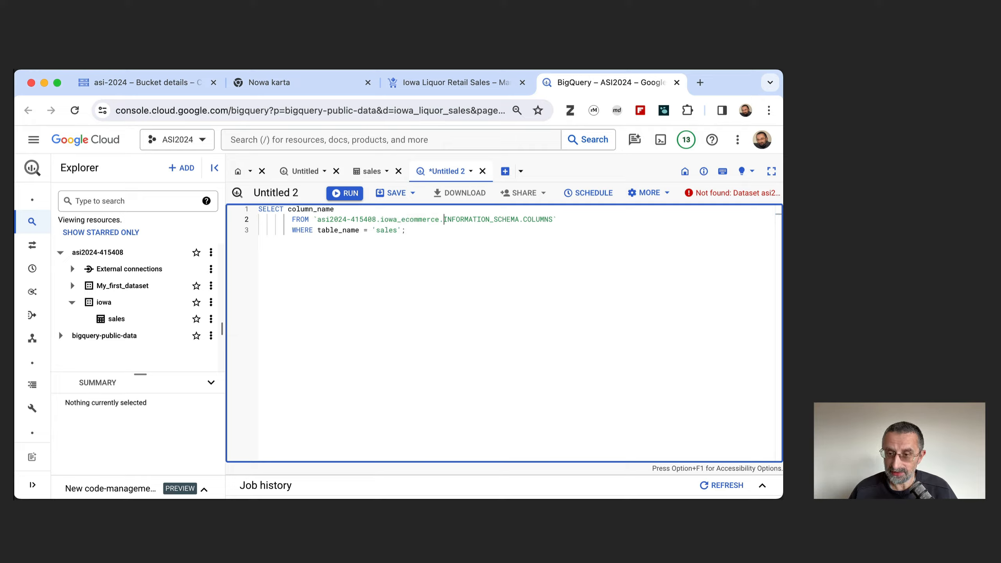
key("Left")
key("BackSpace")
key("BackSpace")
key("BackSpace")
key("BackSpace")
key("BackSpace")
key("BackSpace")
key("BackSpace")
key("BackSpace")
key("BackSpace")
key("BackSpace")
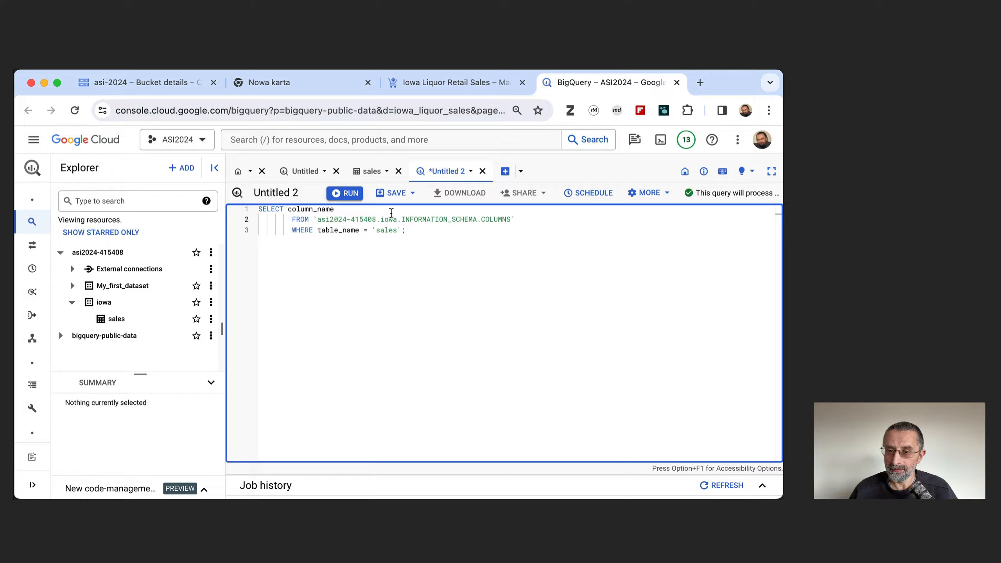
left_click(351, 194)
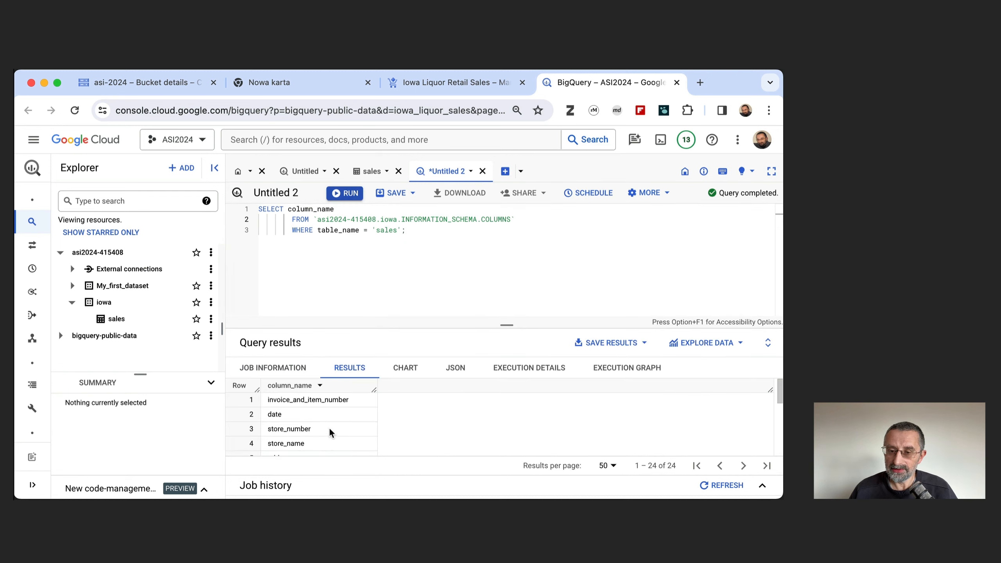
scroll(330, 430, "down", 3)
scroll(329, 431, "down", 6)
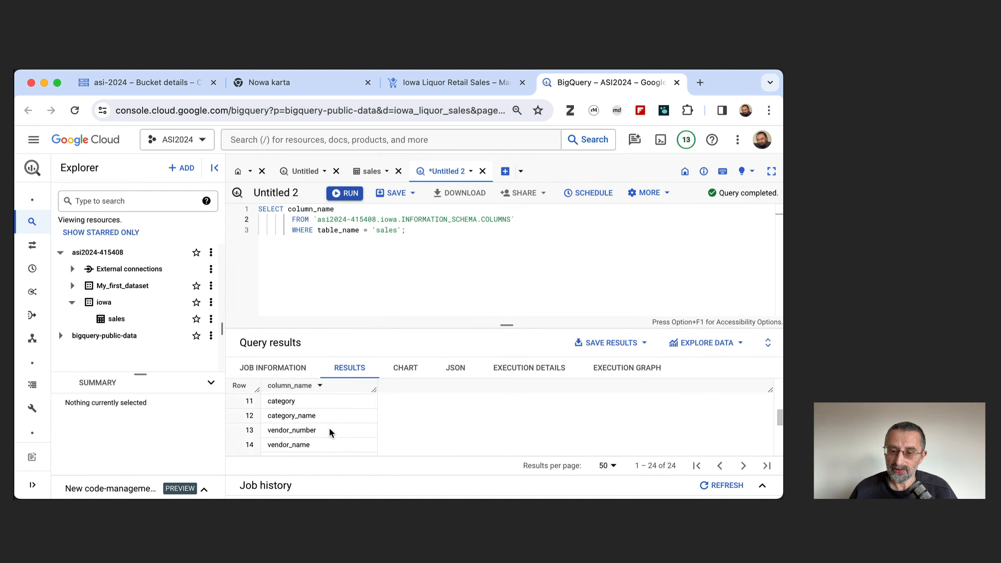
scroll(330, 432, "up", 10)
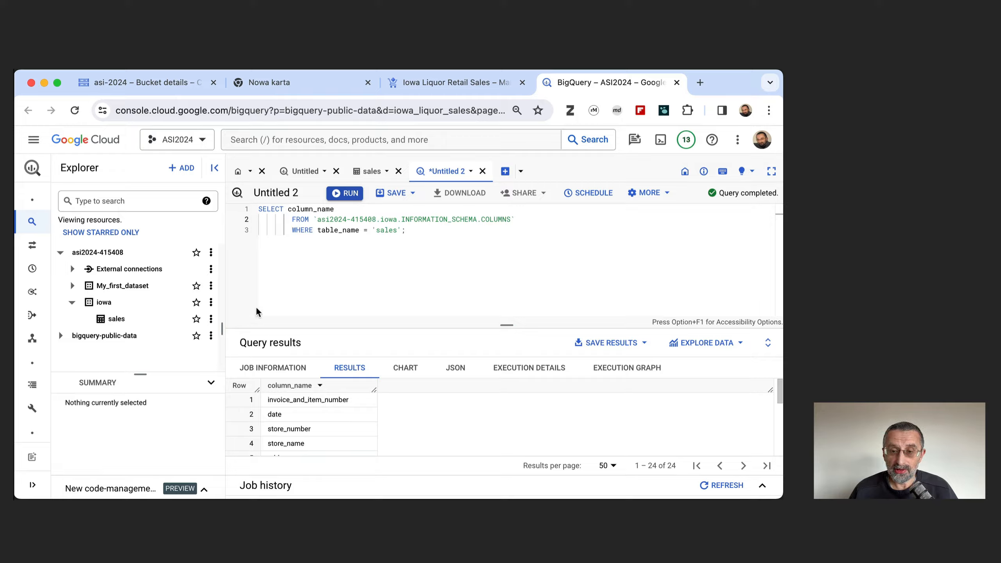
Replace the query with SELECT COUNT(DISTINCT store_number) AS unique_store_count FROM asi2024-415408.iowa_ecommerce.sales.
key("super+Tab")
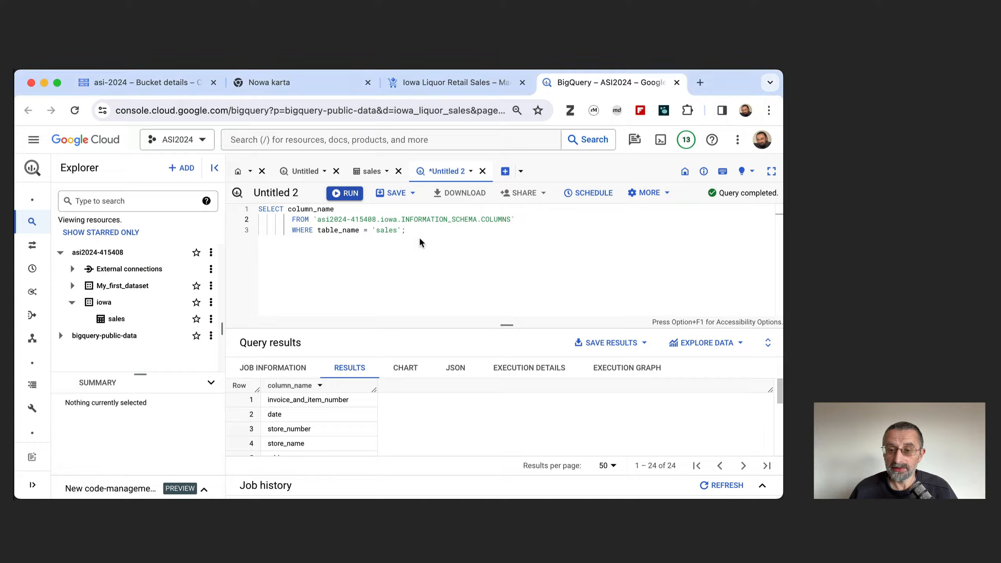
left_click_drag(419, 236, 243, 207)
key("BackSpace")
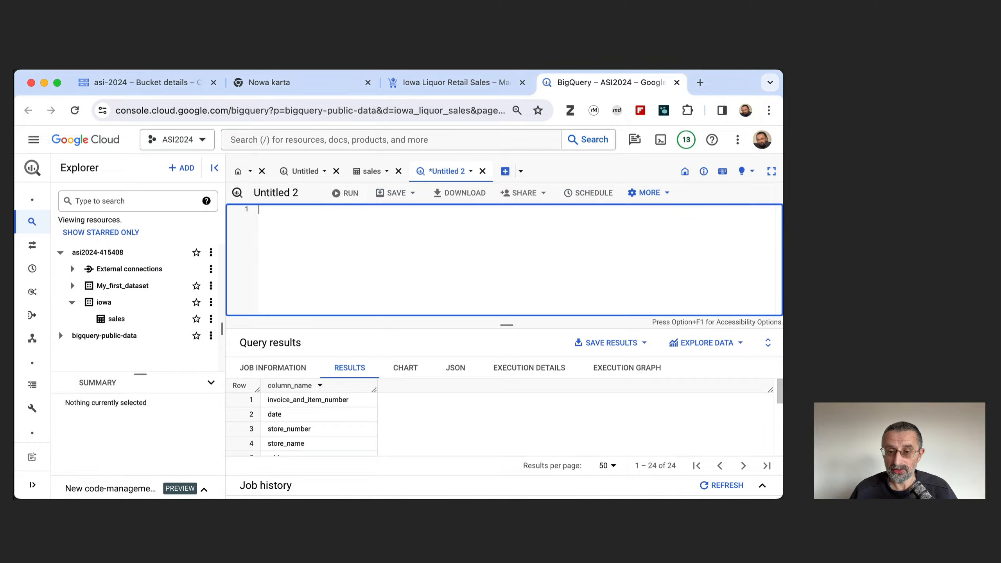
type("SELECT COUNT(DISTINCT store_number) AS unique_store_count FROM asi2024-415408.iowa_ecommerce.sales")
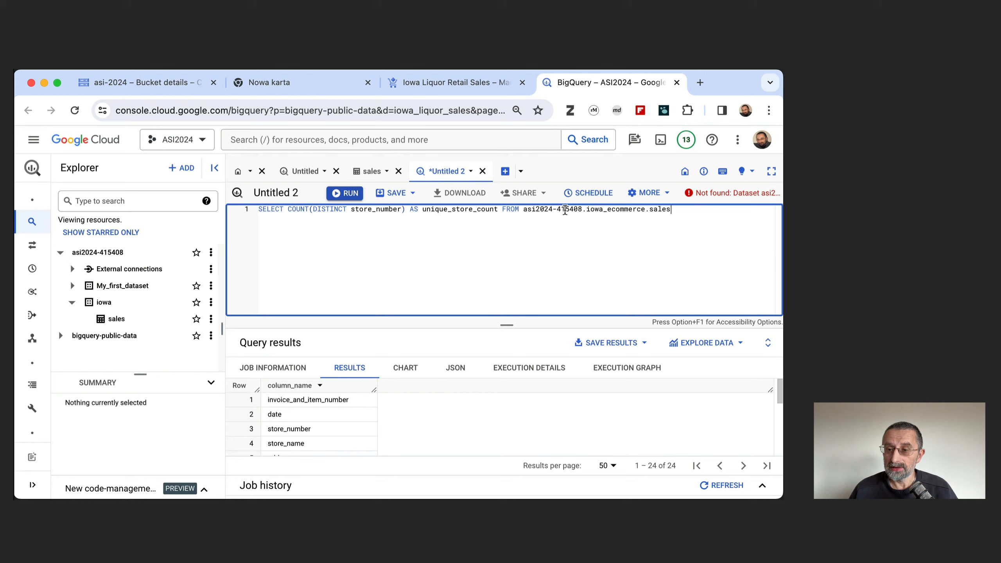
Change the dataset in the store count query's FROM clause to iowa and run the query.
double_click(645, 210)
key("Right")
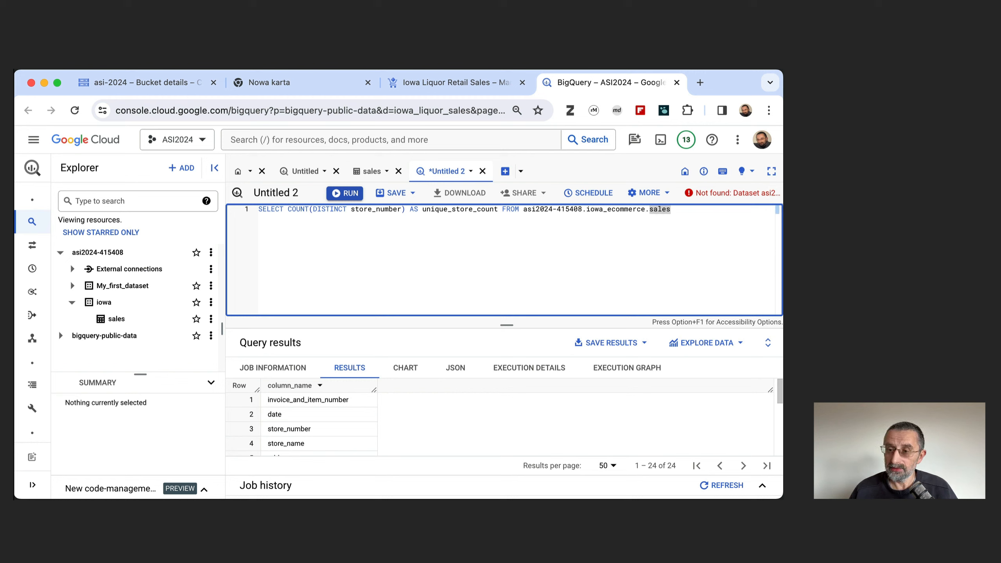
key("Left")
key("BackSpace")
key("BackSpace")
key("BackSpace")
key("BackSpace")
key("BackSpace")
key("BackSpace")
key("BackSpace")
key("BackSpace")
key("BackSpace")
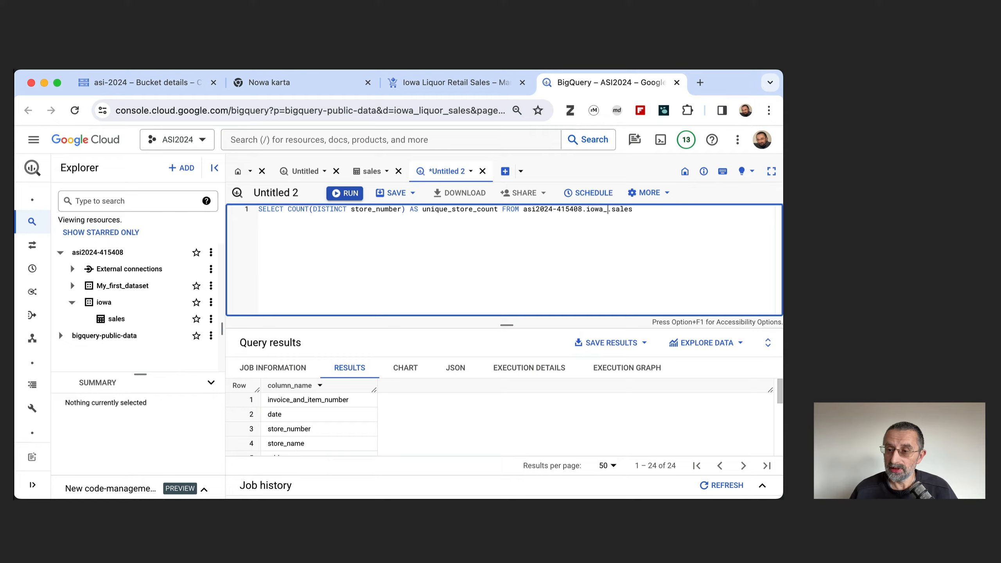
key("BackSpace")
left_click(356, 195)
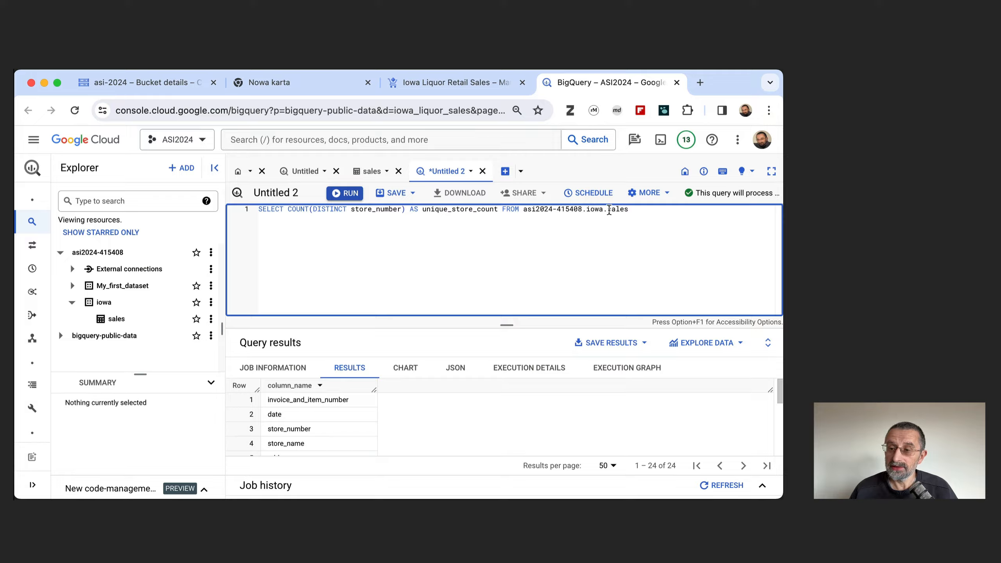
left_click(348, 193)
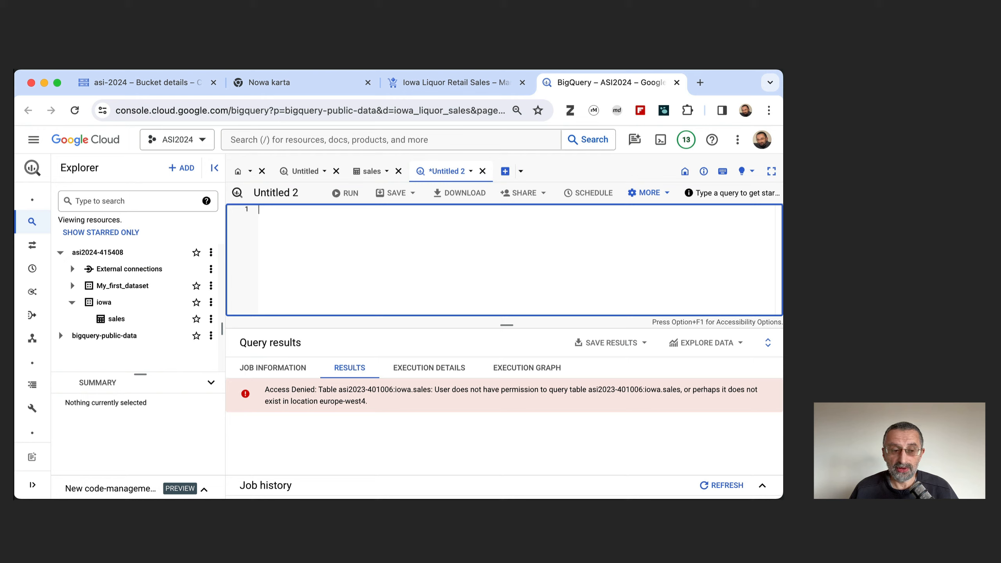
key("super+Tab")
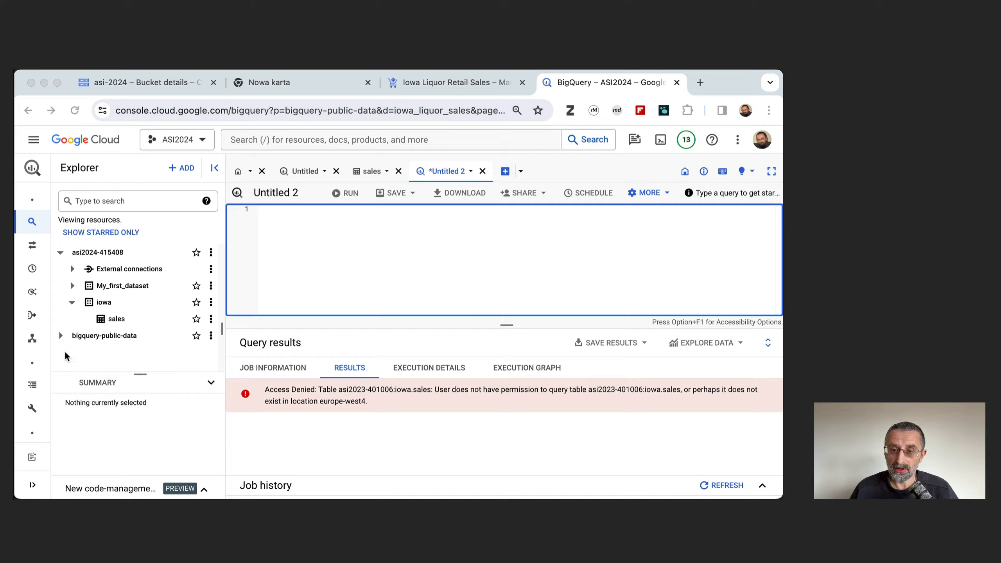
left_click(285, 250)
type("WHERE store_number IN (SELECT store_number FROM random_stores);")
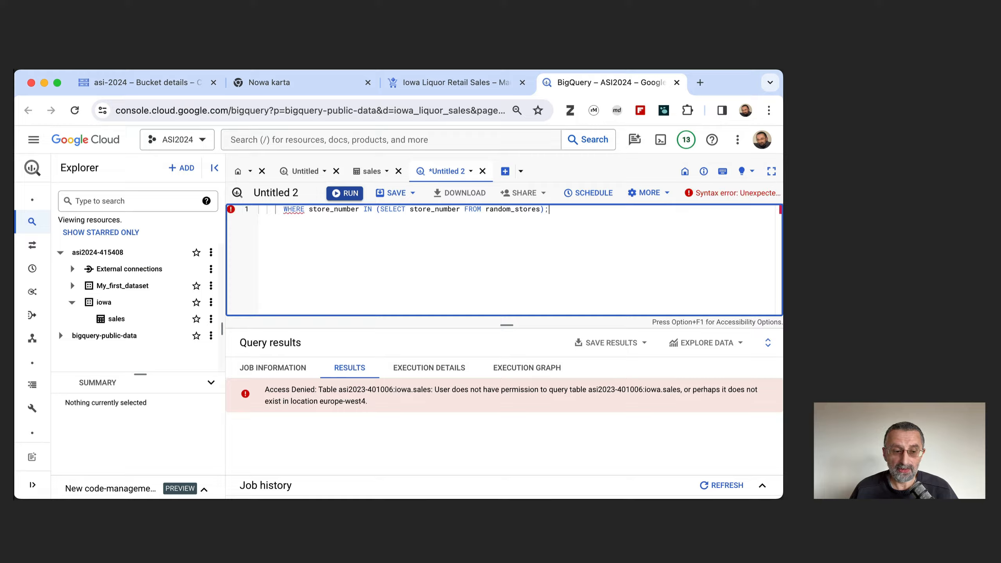
Replace the editor content with the copied query that picks stores in a random_stores CTE using RAND() and LIMIT 10 and selects all their sales rows.
key("super+Tab")
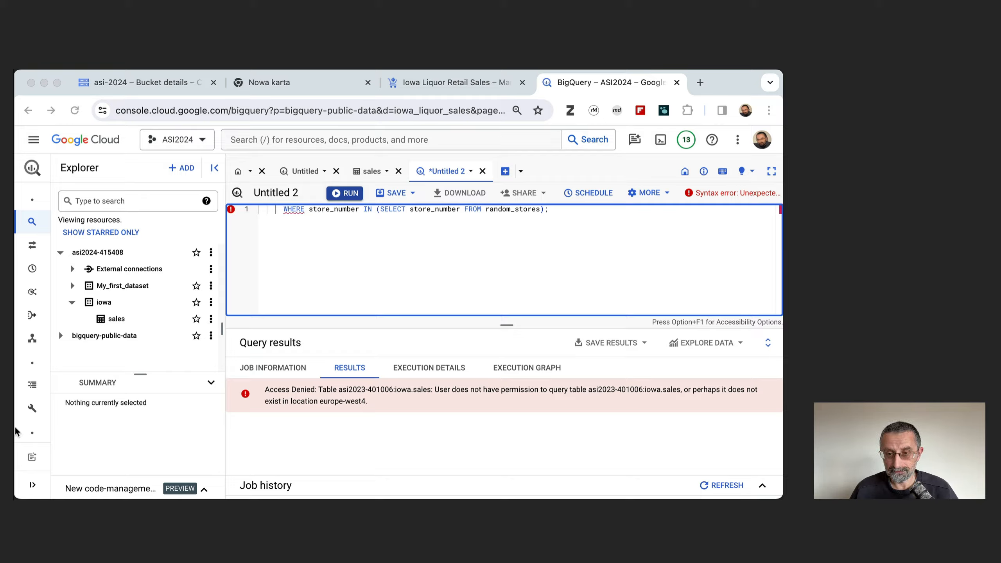
left_click(299, 245)
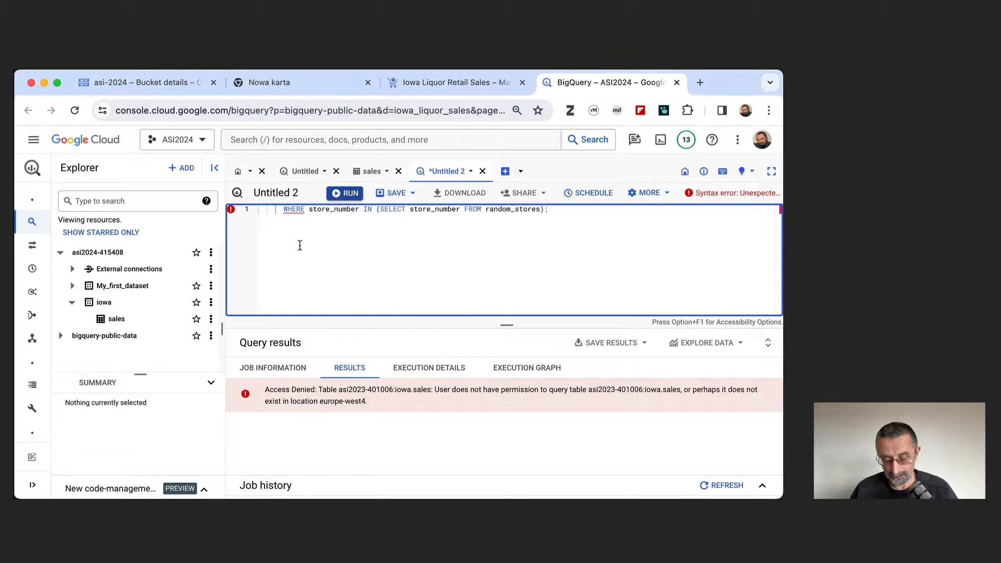
key("ctrl+a")
key("BackSpace")
type("WITH random_stores AS (         SELECT store_number         FROM `asi2024-415408.iowa.sales`         WHERE RAND() < (SELECT (10/COUNT(*)) FROM `asi2024-415408.iowa.sales`)         LIMIT 10 )       SELECT *       FROM `asi2024-415408.iowa_ecommerce.sales`       WHERE store_number IN (SELECT store_number FROM random_stores);")
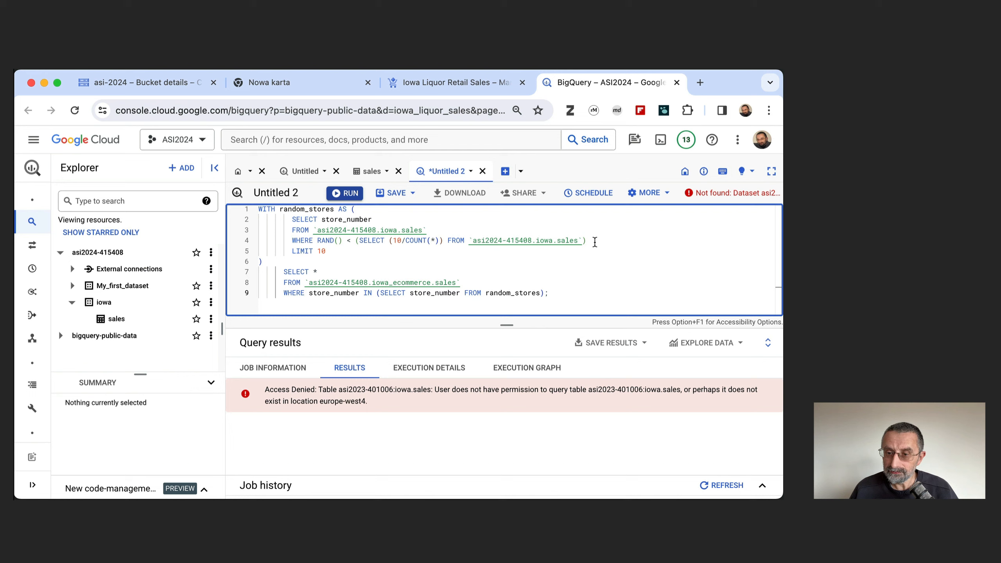
Change the dataset in the outer SELECT's FROM clause from iowa_ecommerce to iowa and run the random stores query.
double_click(430, 282)
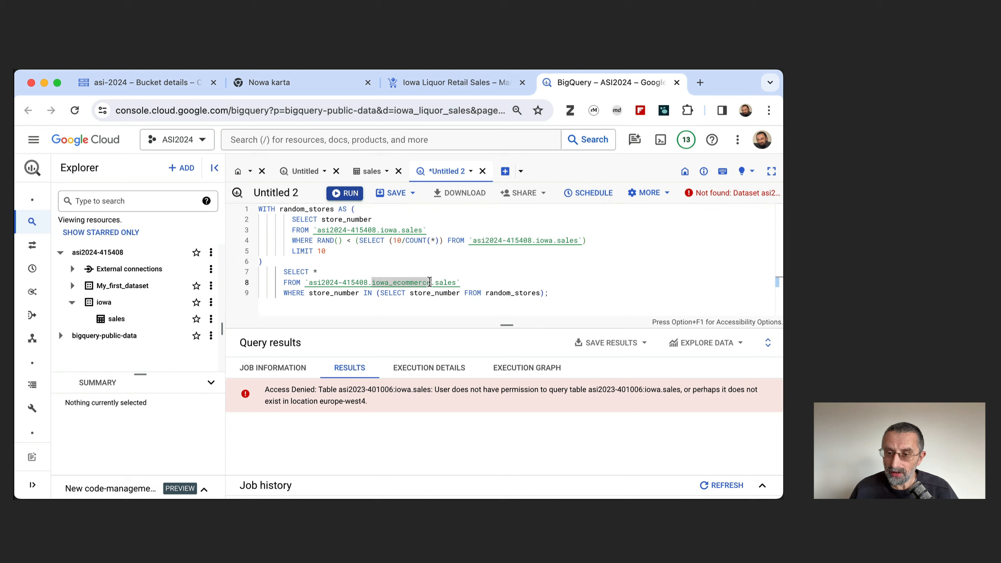
left_click(430, 282)
key("BackSpace")
key("BackSpace")
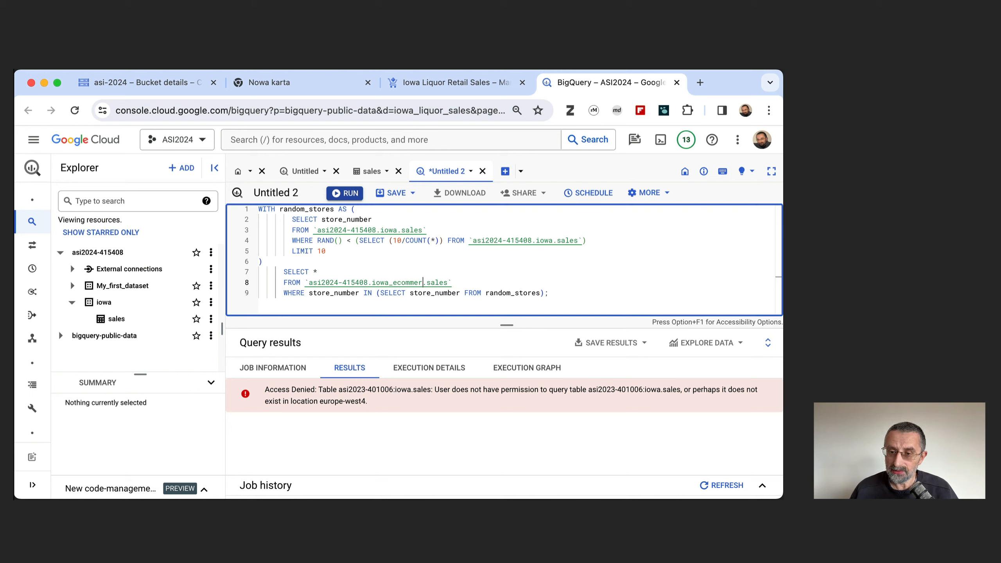
key("BackSpace")
key("BackSpace")
key("BackSpace")
key("BackSpace")
key("BackSpace")
key("BackSpace")
key("BackSpace")
key("BackSpace")
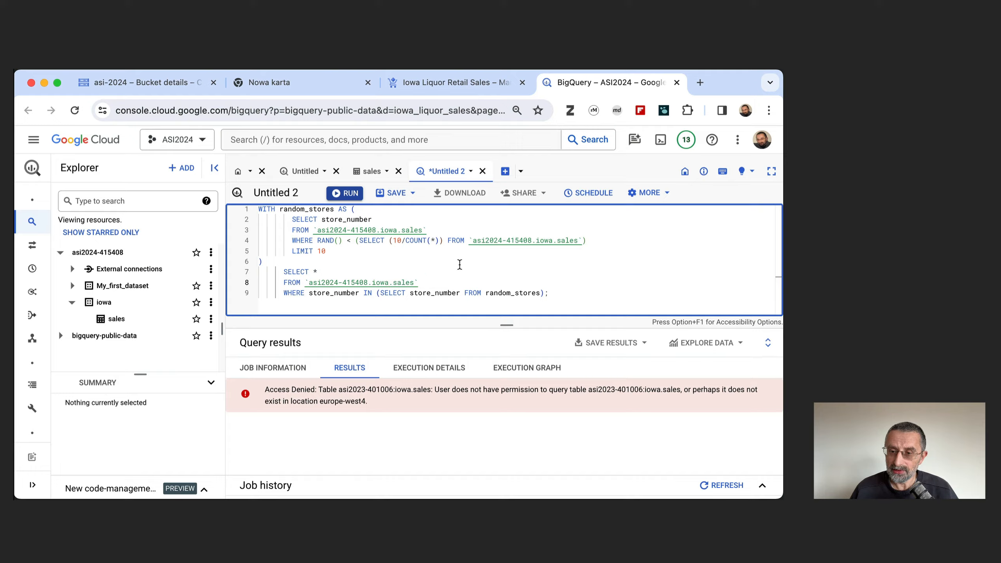
left_click(453, 271)
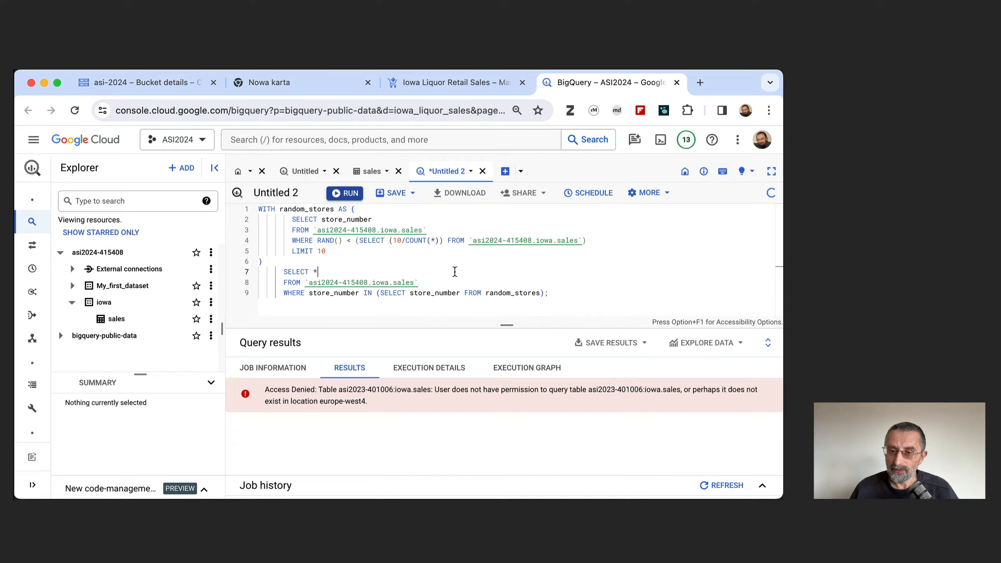
left_click(347, 196)
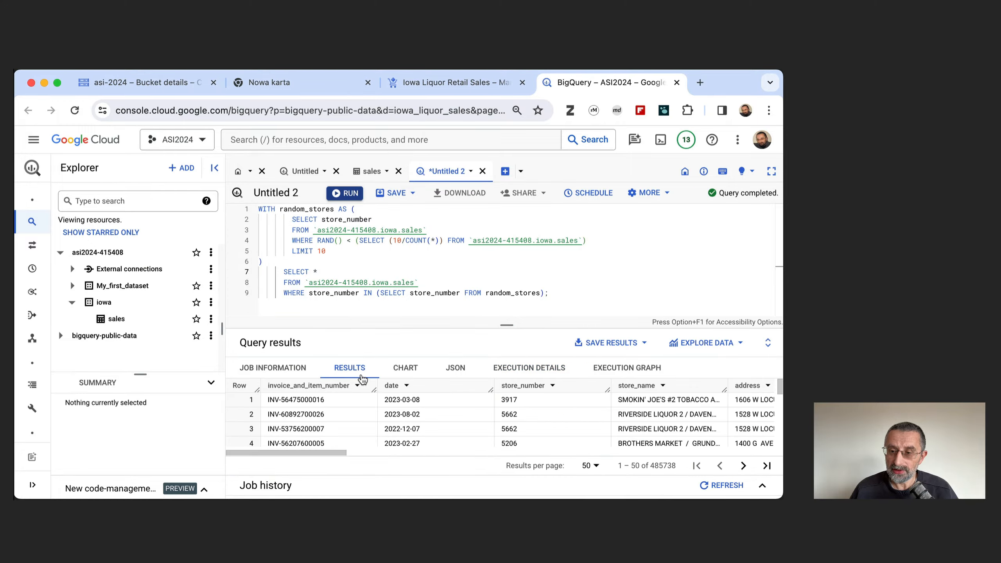
Start saving the query results as a BigQuery table with iowa as the destination dataset.
left_click(603, 349)
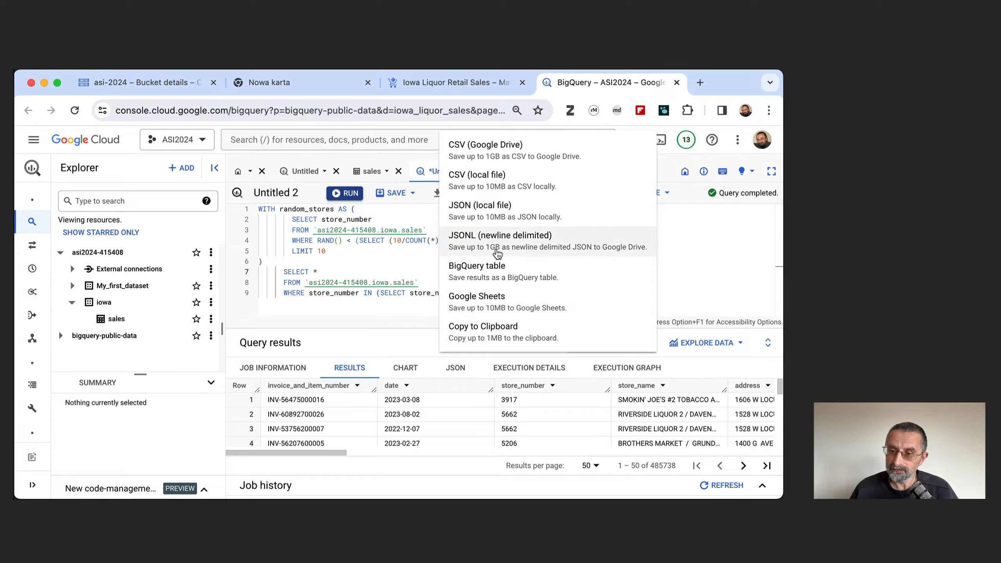
left_click(491, 272)
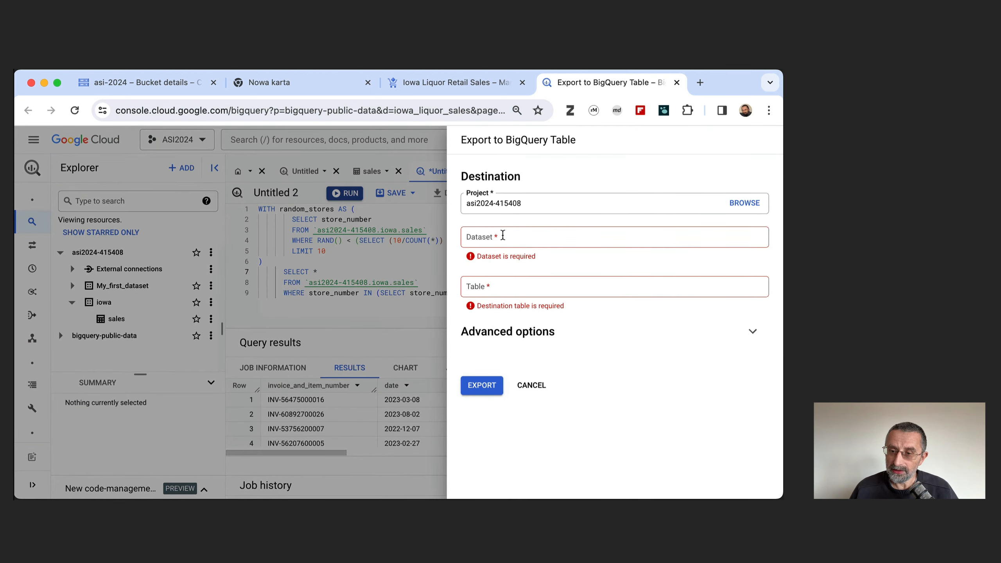
left_click(503, 235)
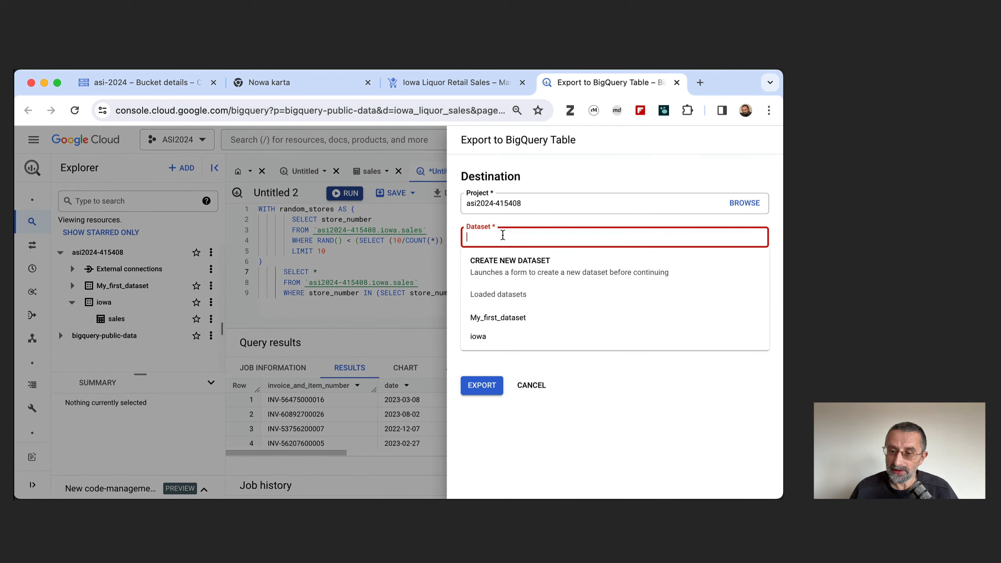
left_click(480, 335)
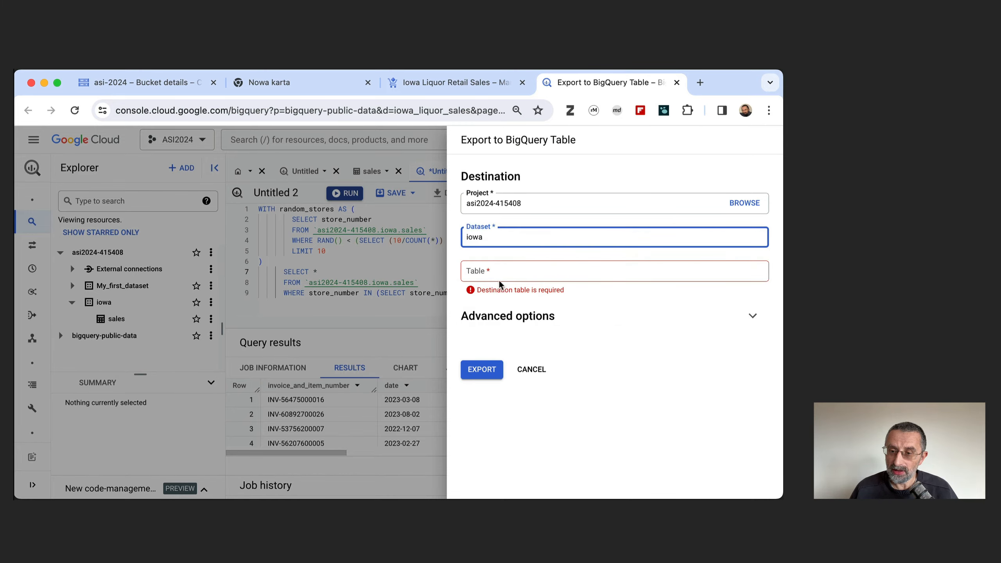
Name the destination table sample_10_stores and export the results to it.
left_click(492, 271)
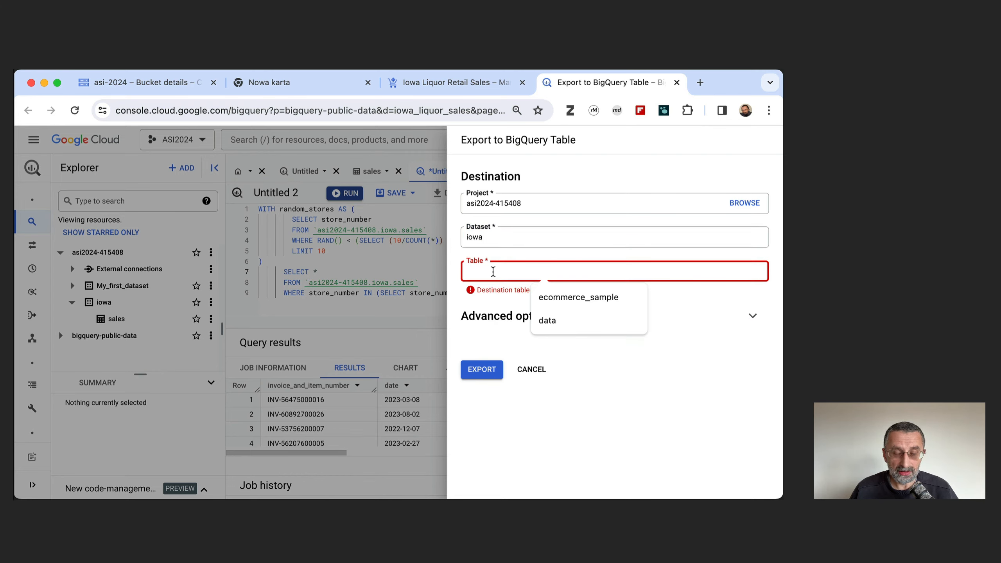
type("samp")
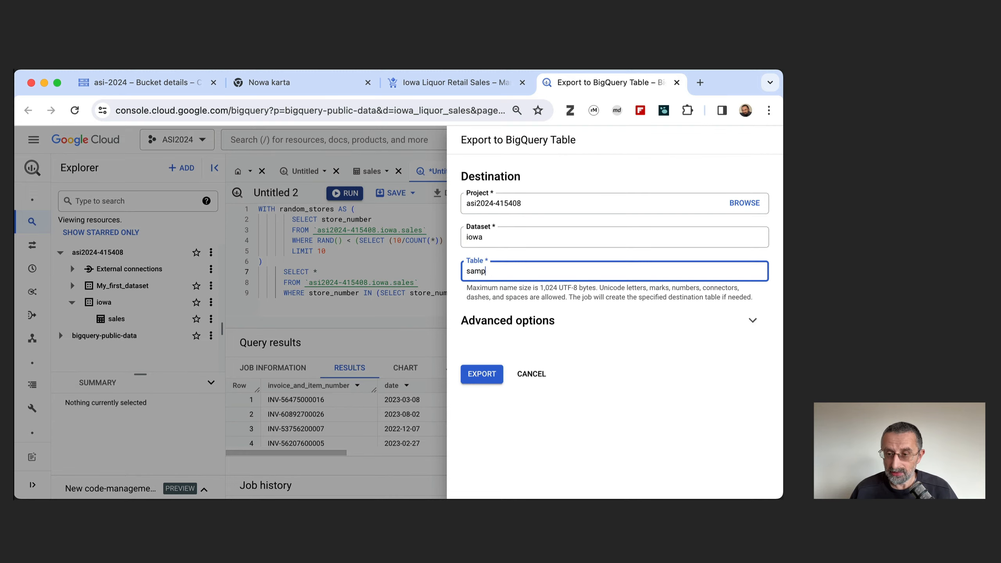
type("le_1-")
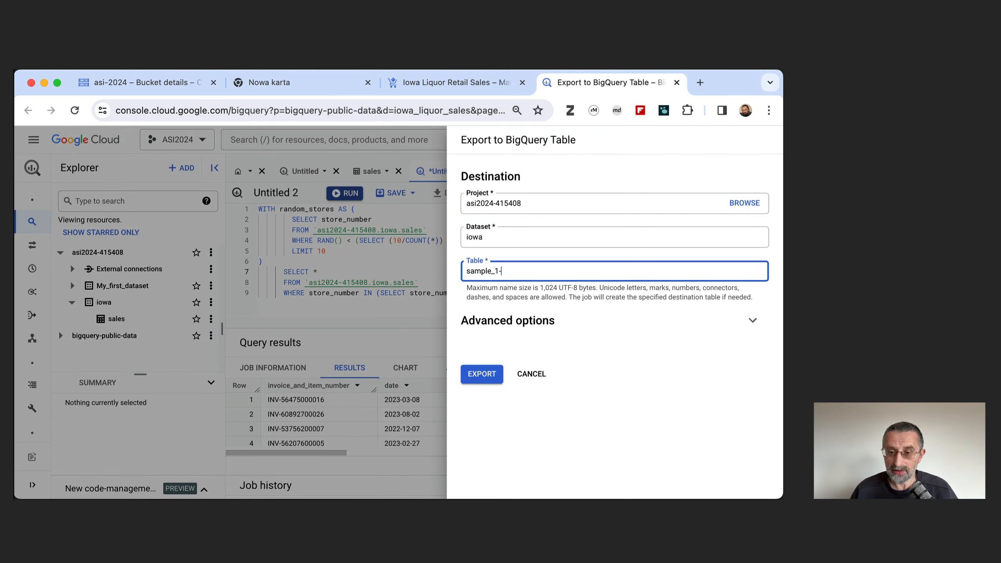
key("BackSpace")
type("0_stores")
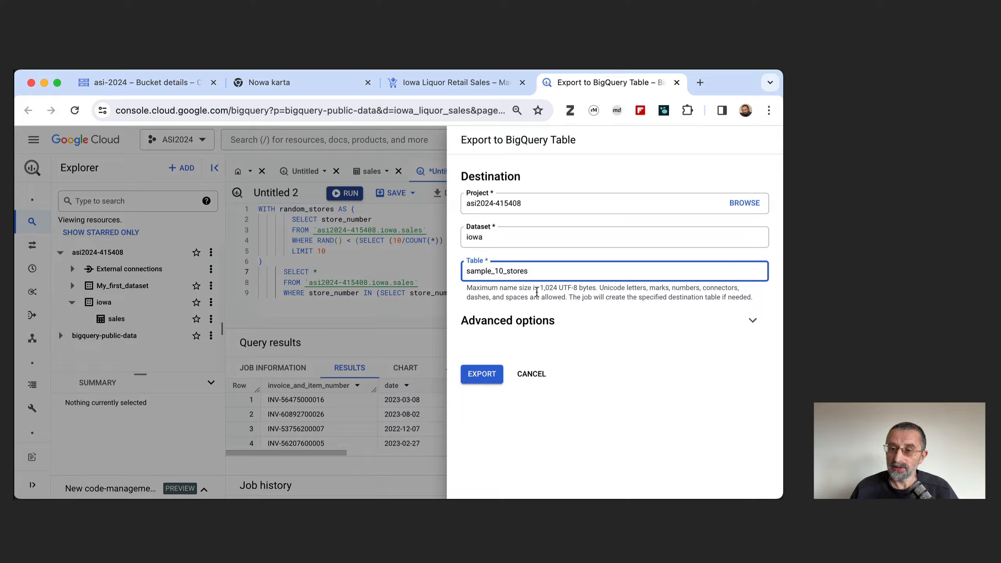
left_click(483, 377)
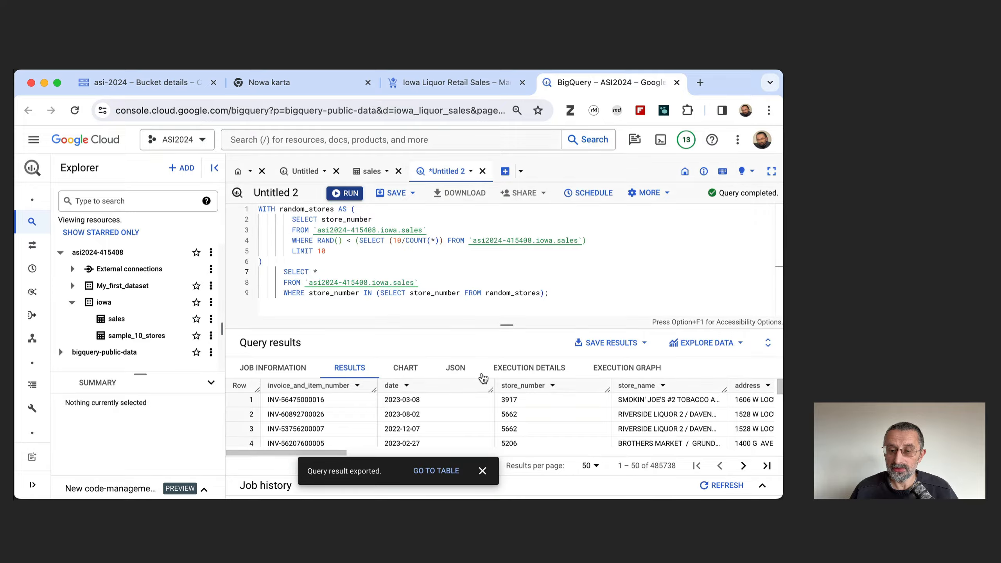
Open the sample_10_stores table and examine its table details and storage info.
left_click(143, 338)
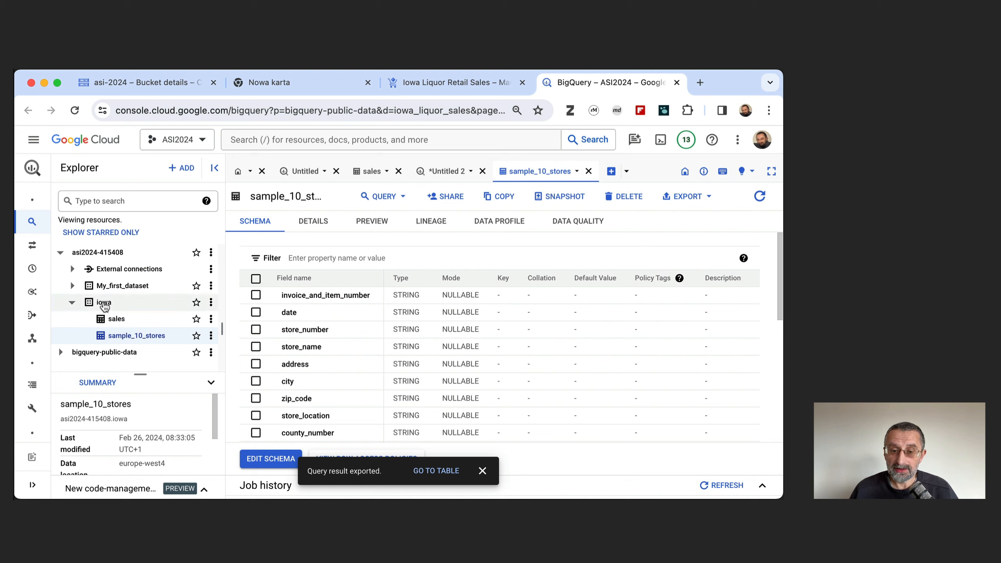
left_click(319, 226)
scroll(389, 430, "down", 2)
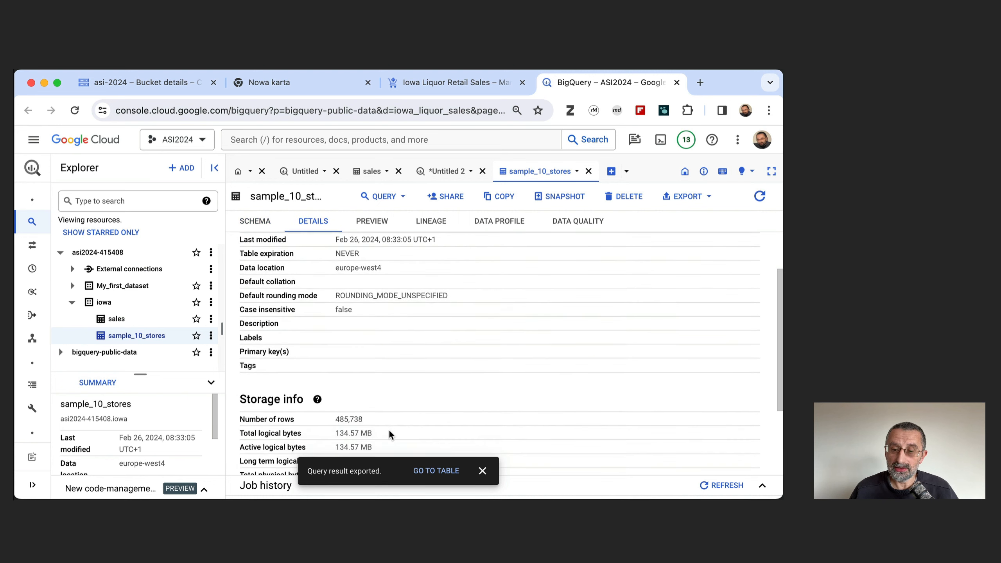
scroll(390, 432, "down", 3)
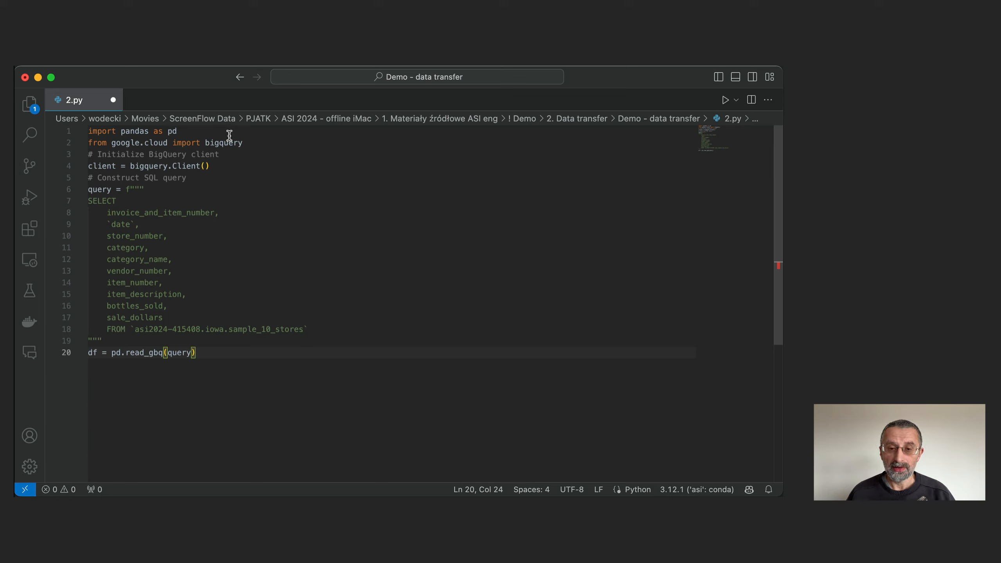
Save the Python script 2.py, which reads sample_10_stores with pandas, in Visual Studio Code.
key("super+s")
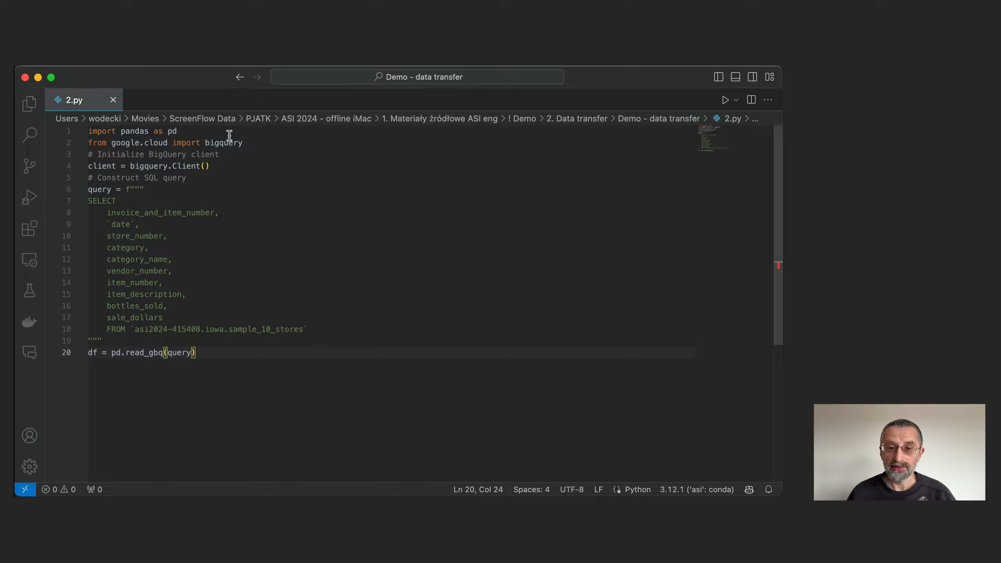